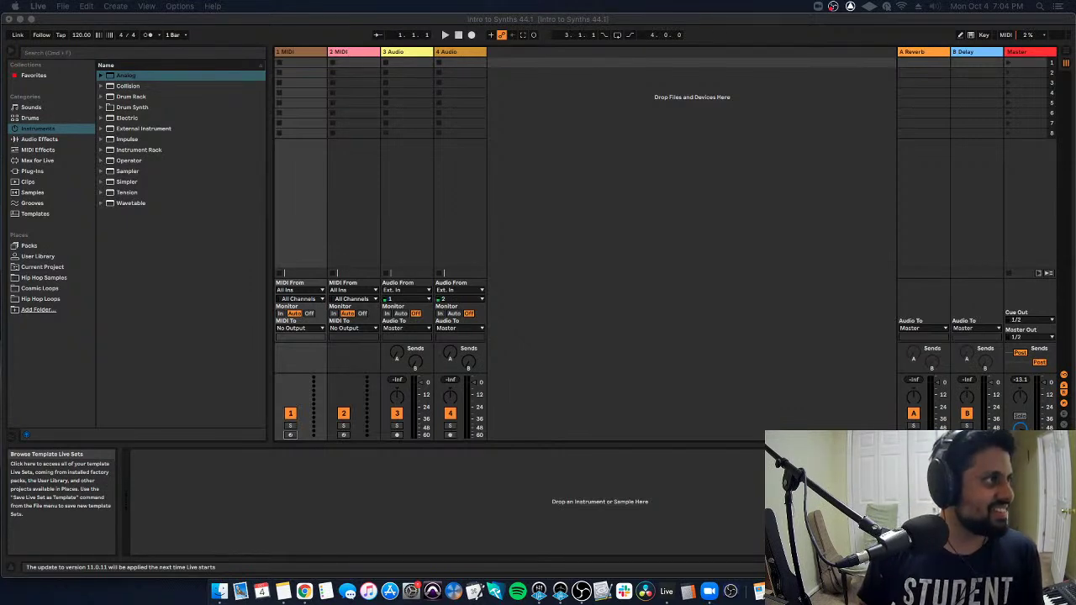
key("super+Tab")
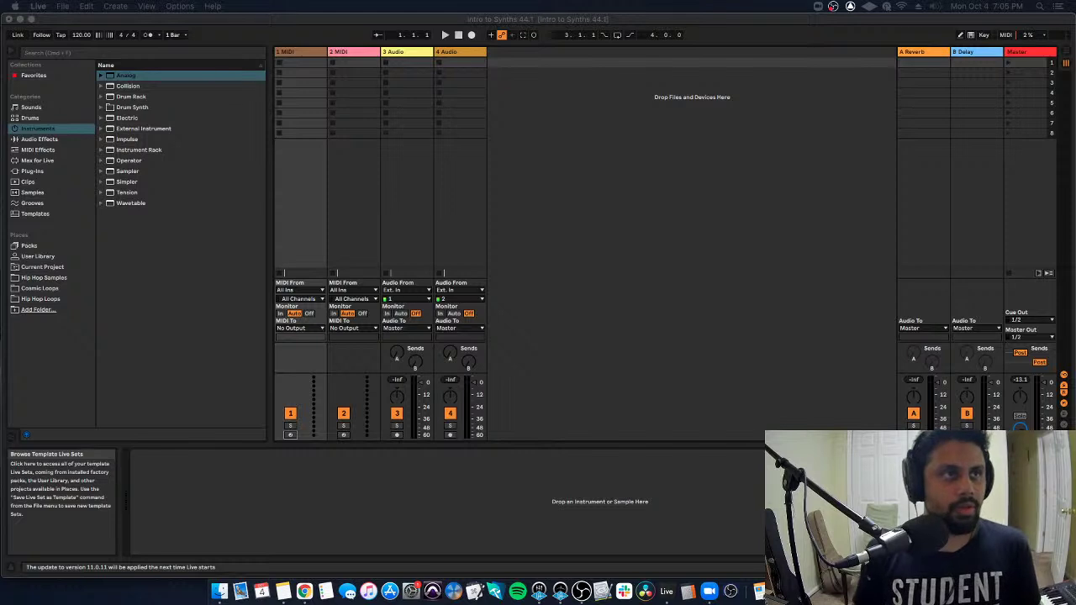
key("super+Tab")
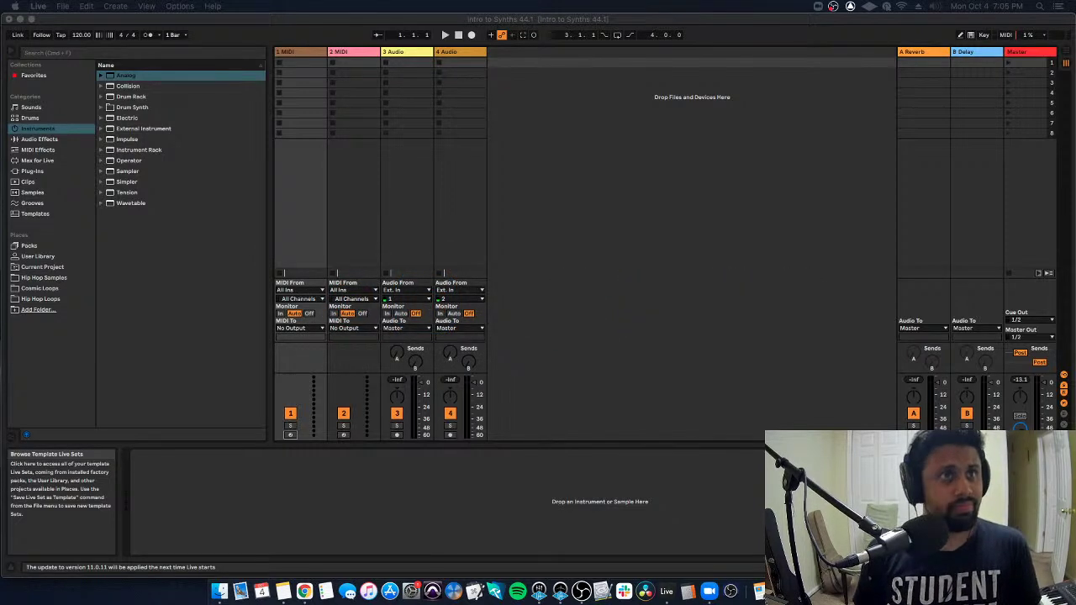
key("super+Tab")
key("super+Tab")
key("Escape")
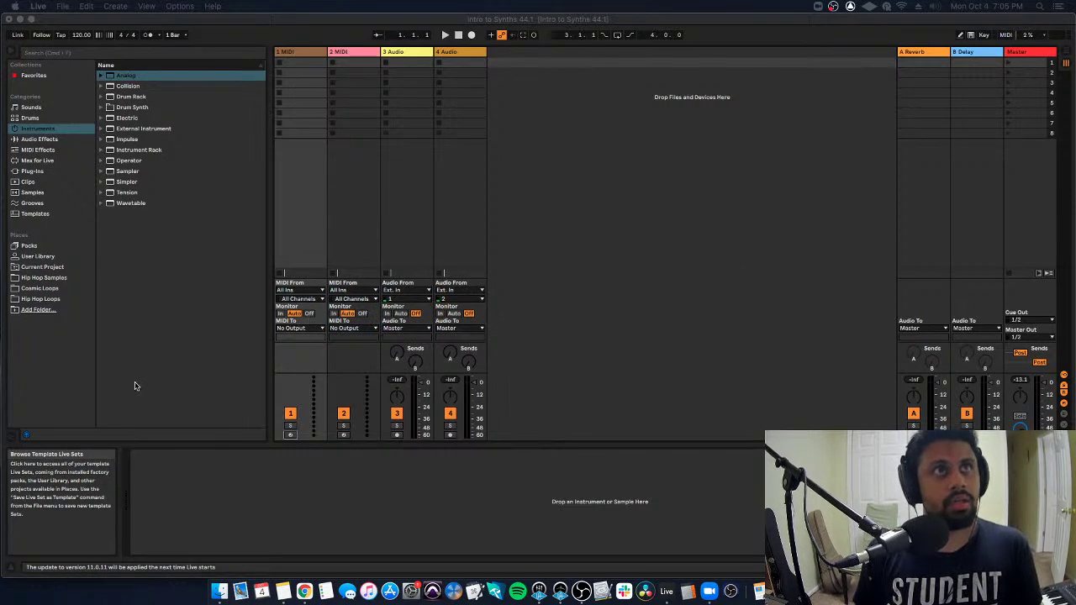
left_click(571, 238)
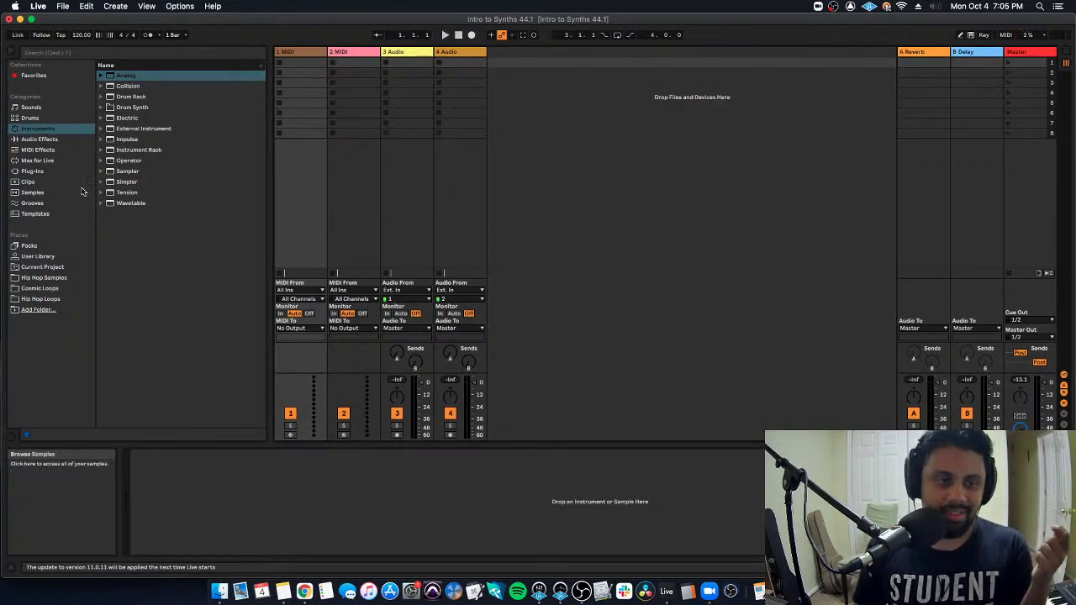
- Audition several Synth Keys presets in the Sounds category, and turn off browser previewing with the folder collapsed
left_click(48, 109)
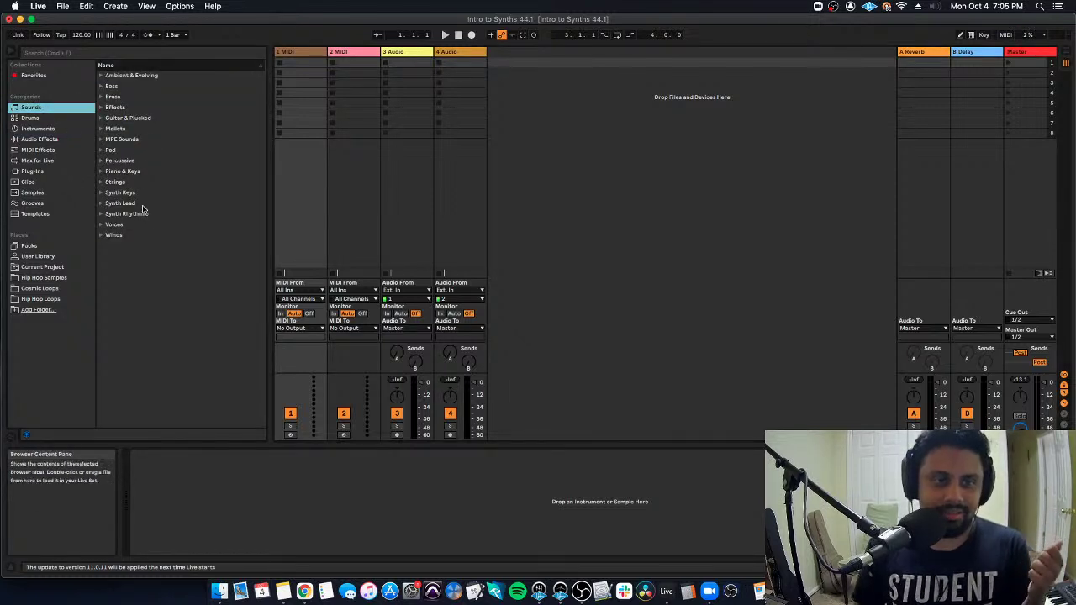
left_click(101, 196)
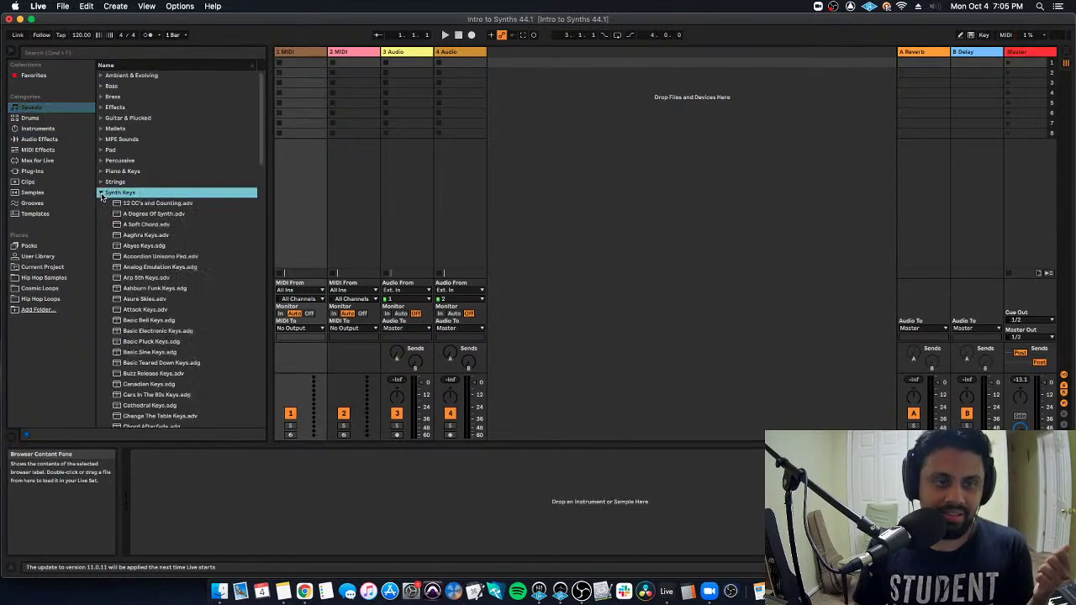
left_click(168, 267)
left_click(168, 331)
left_click(178, 393)
left_click(185, 420)
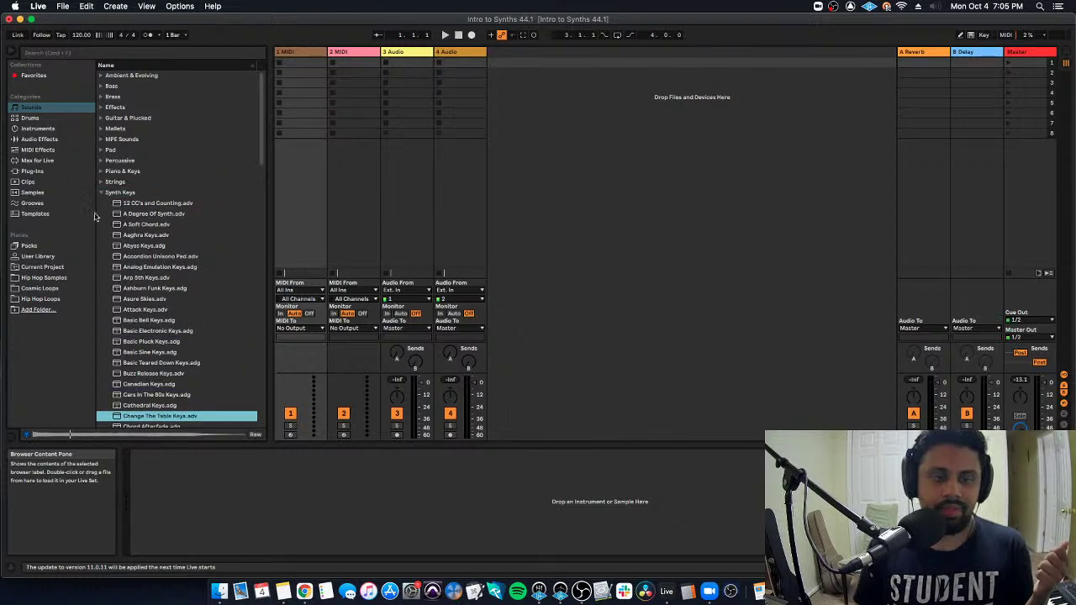
left_click(100, 194)
left_click(26, 435)
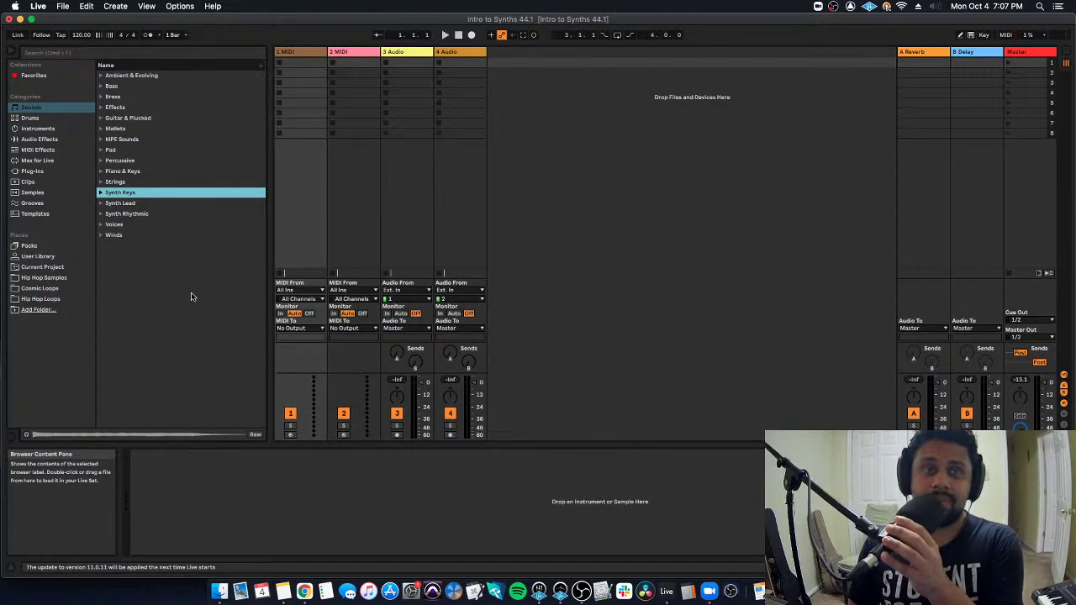
key("super+Tab")
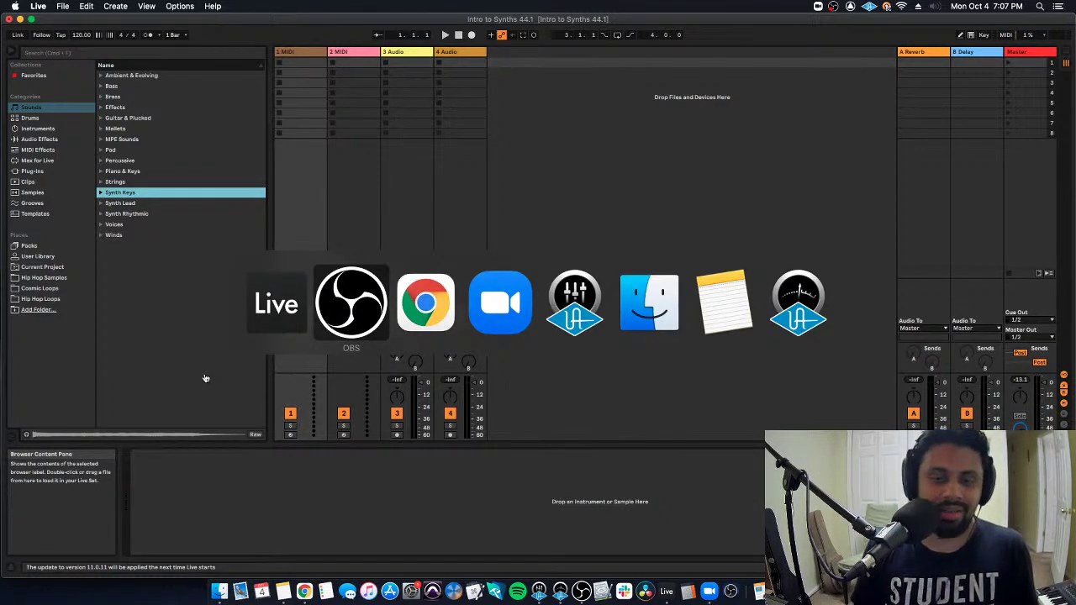
key("super+Tab")
key("super+Tab")
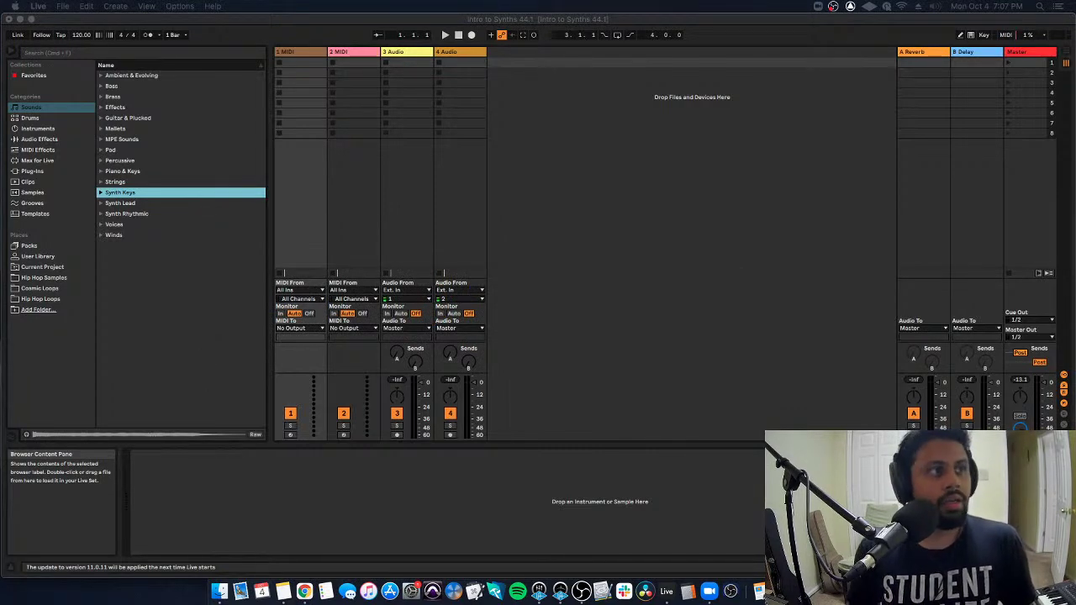
key("super+Tab")
key("super+Tab")
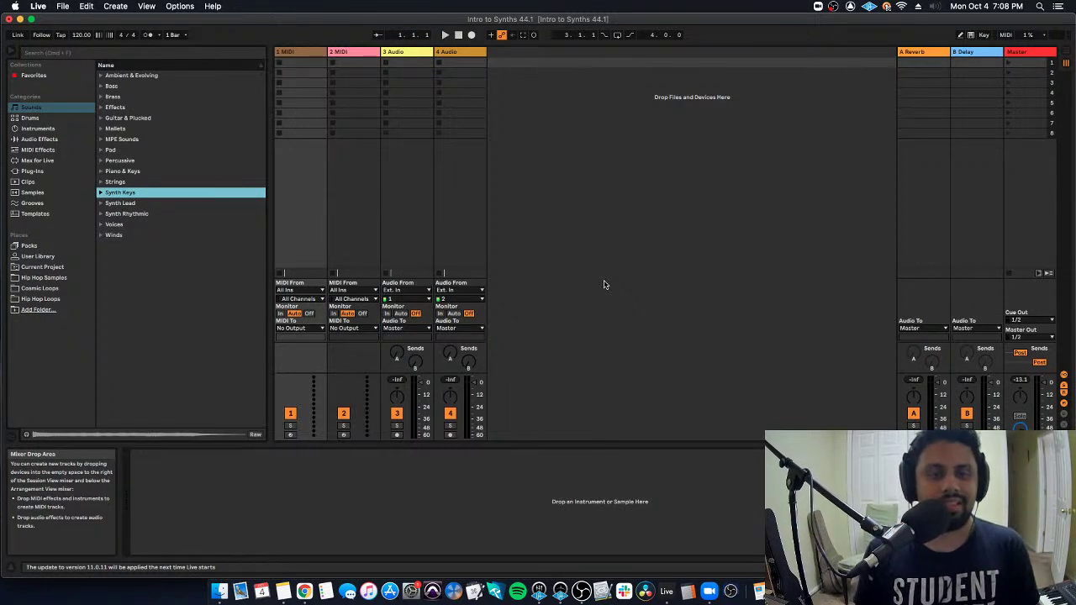
- Load the Analog instrument onto the first MIDI track and select the device
left_click(412, 53)
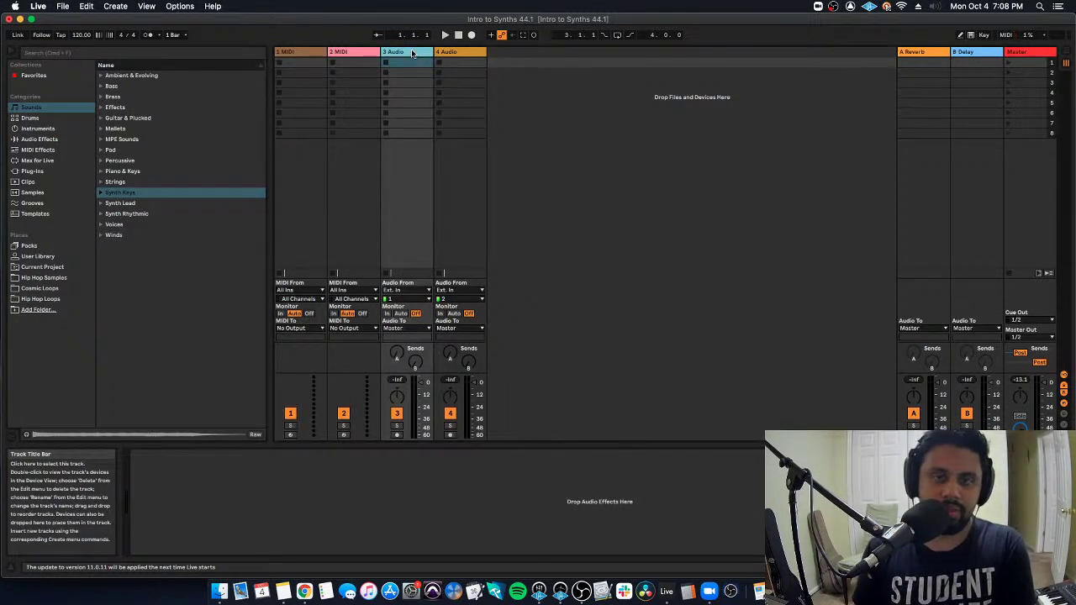
left_click(320, 53)
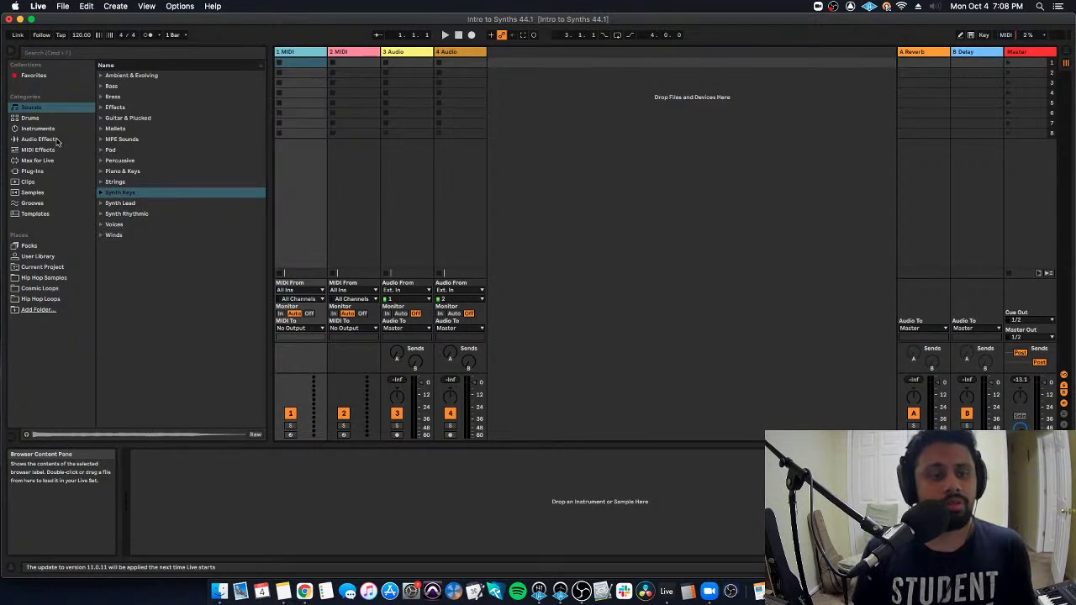
left_click(59, 129)
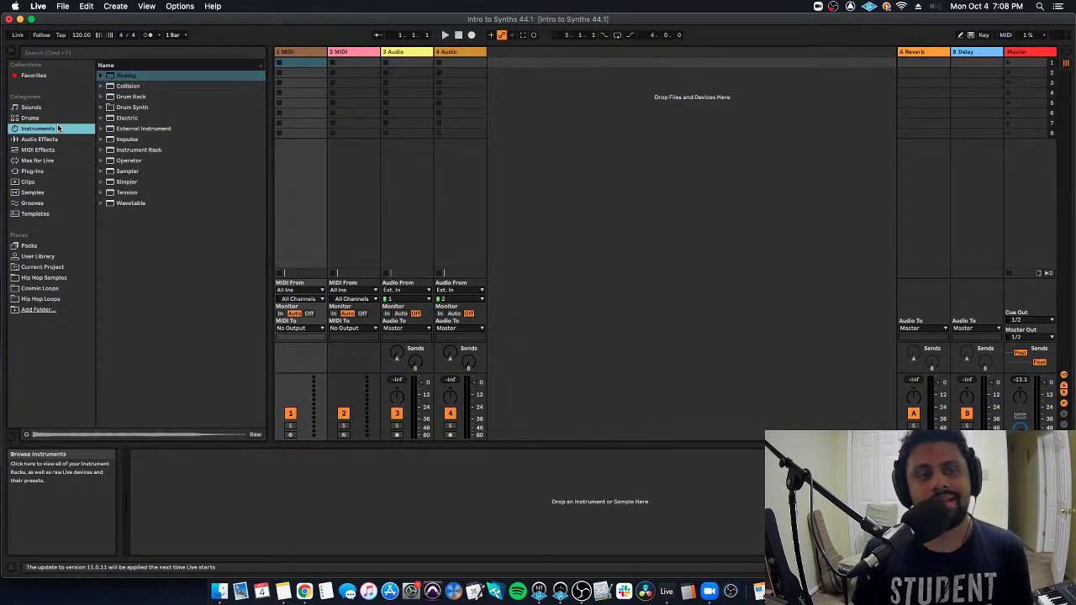
double_click(144, 76)
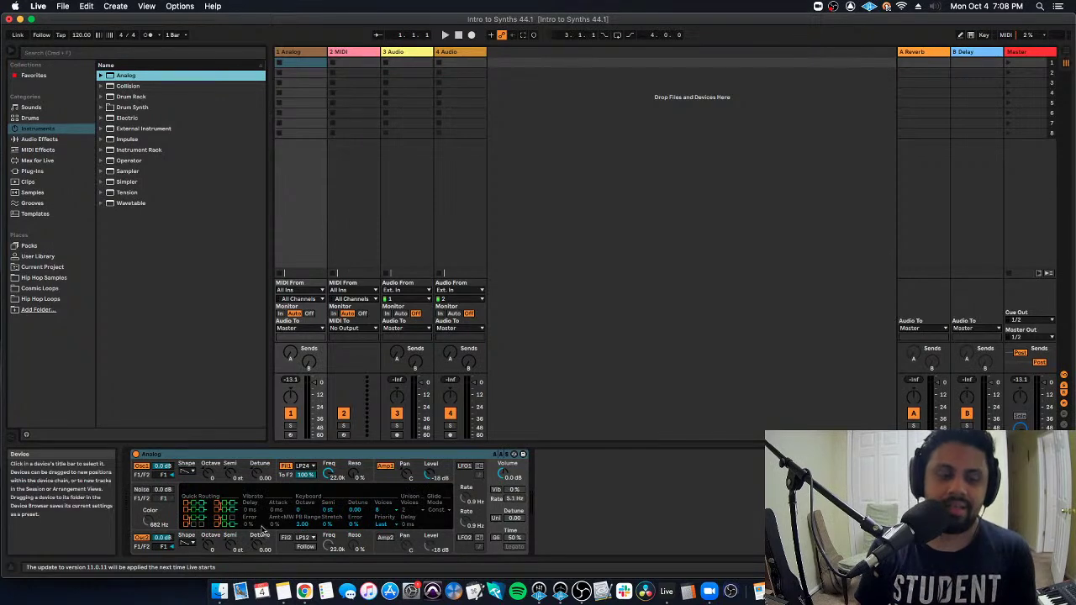
left_click(183, 454)
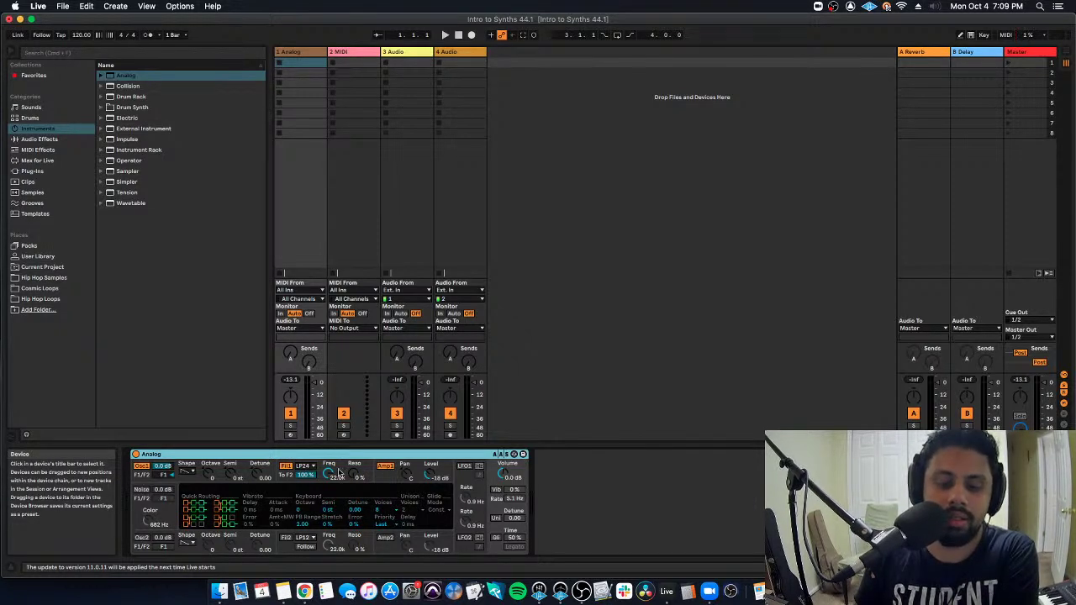
- Examine the Oscillator 1, Filter 1 and Amp 1 settings of the Analog synth
left_click(145, 478)
left_click(287, 481)
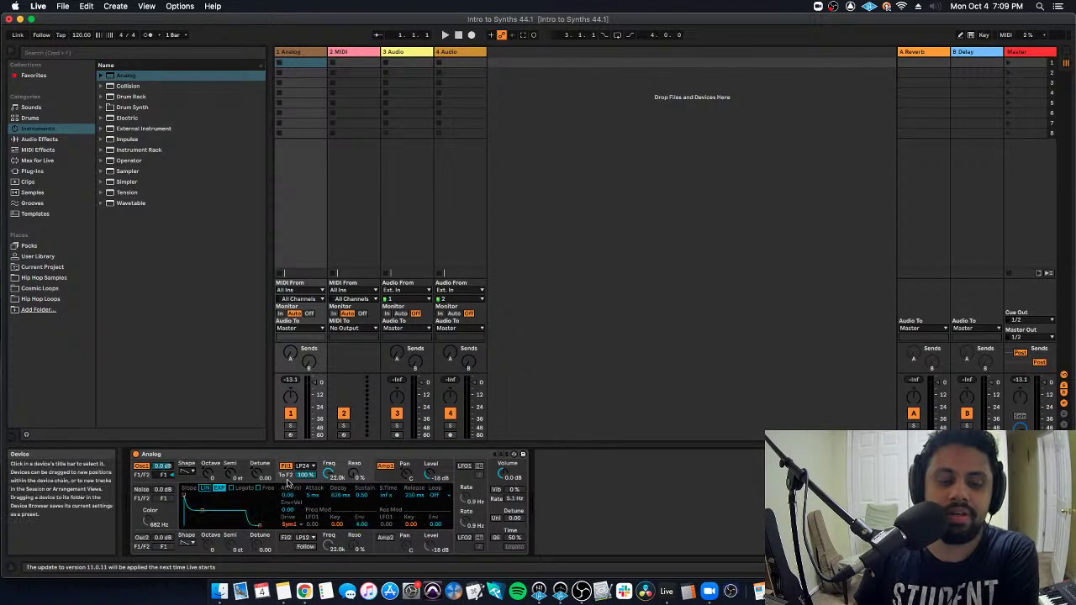
left_click(389, 482)
left_click(138, 478)
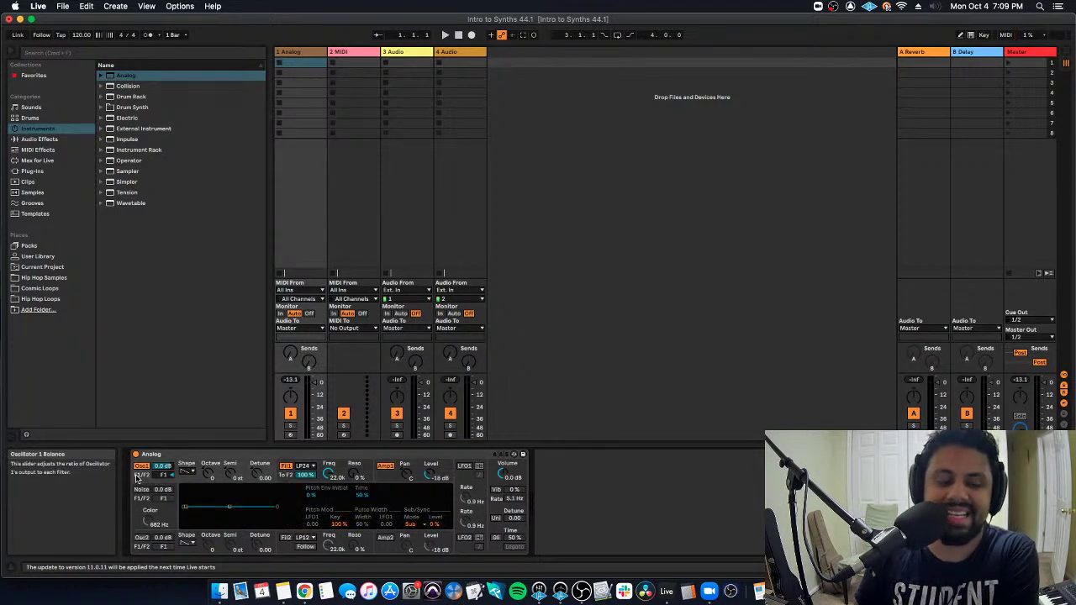
key("super+Tab")
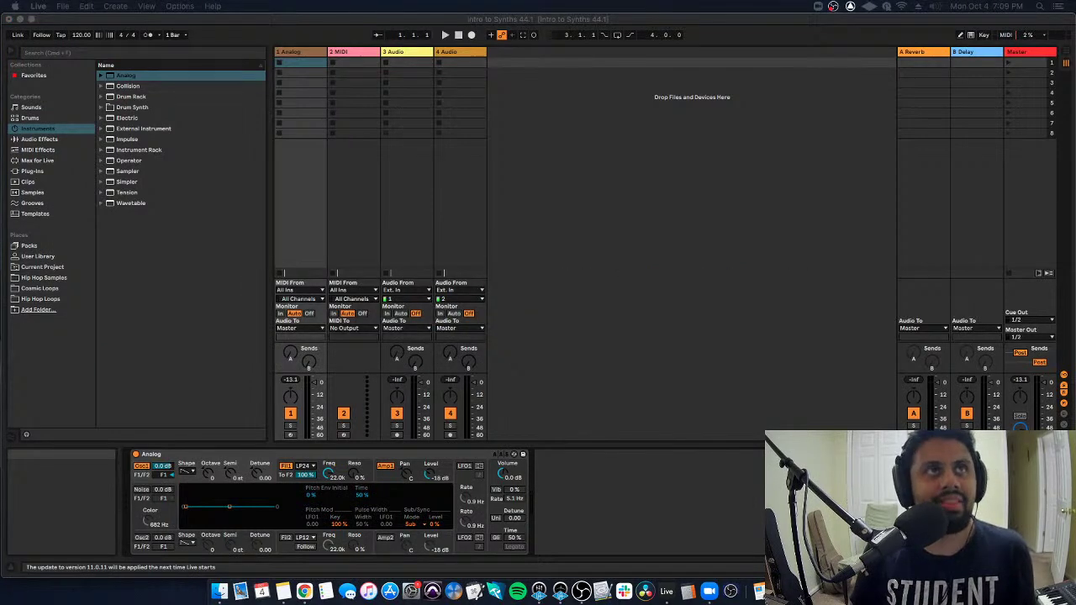
left_click(92, 472)
key("super+Tab")
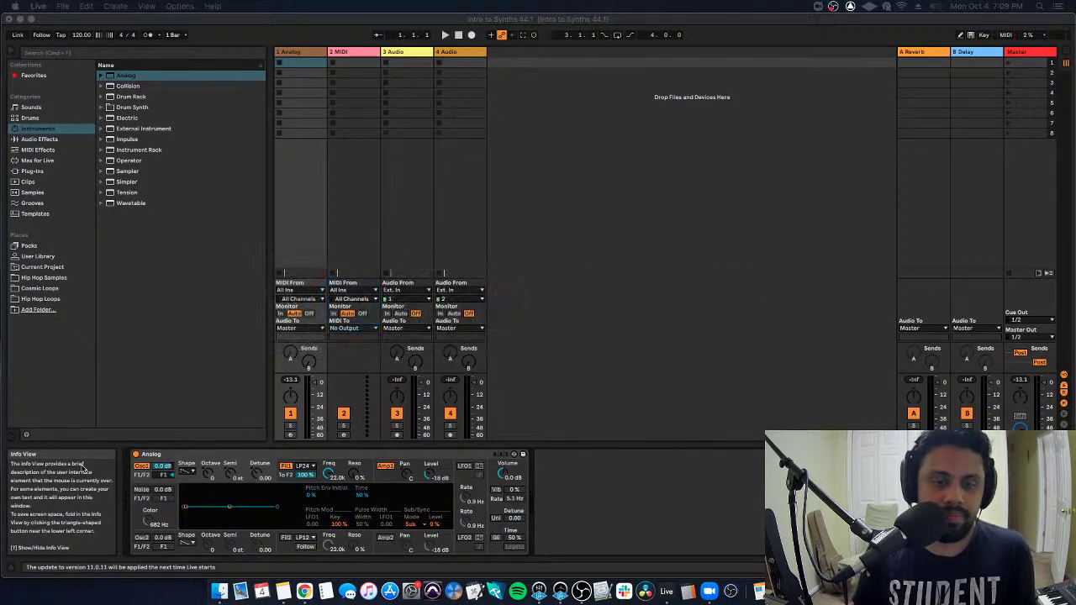
key("super+Tab")
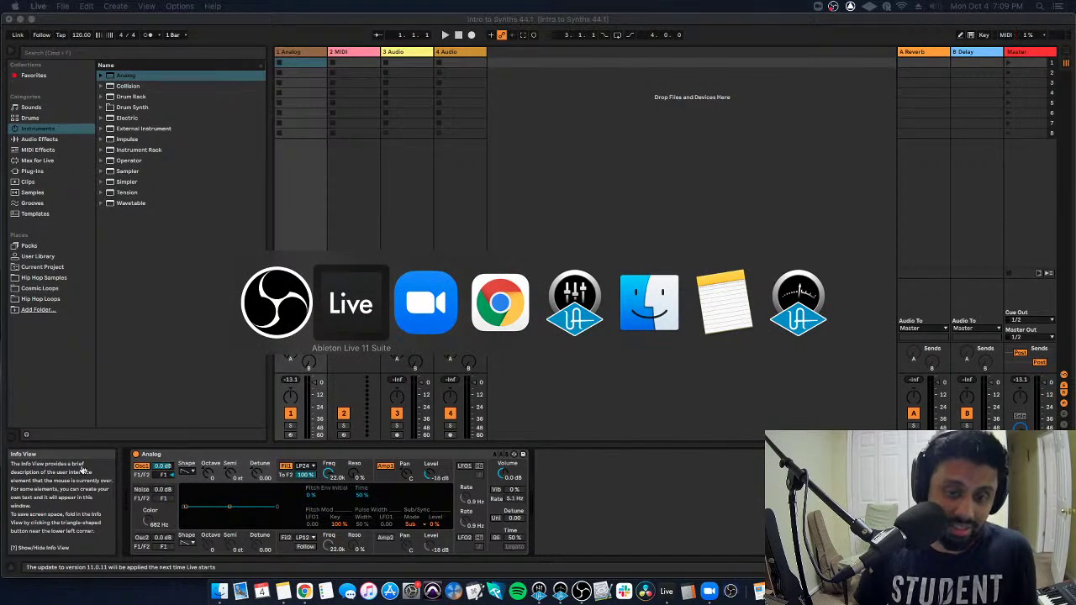
key("super+Tab")
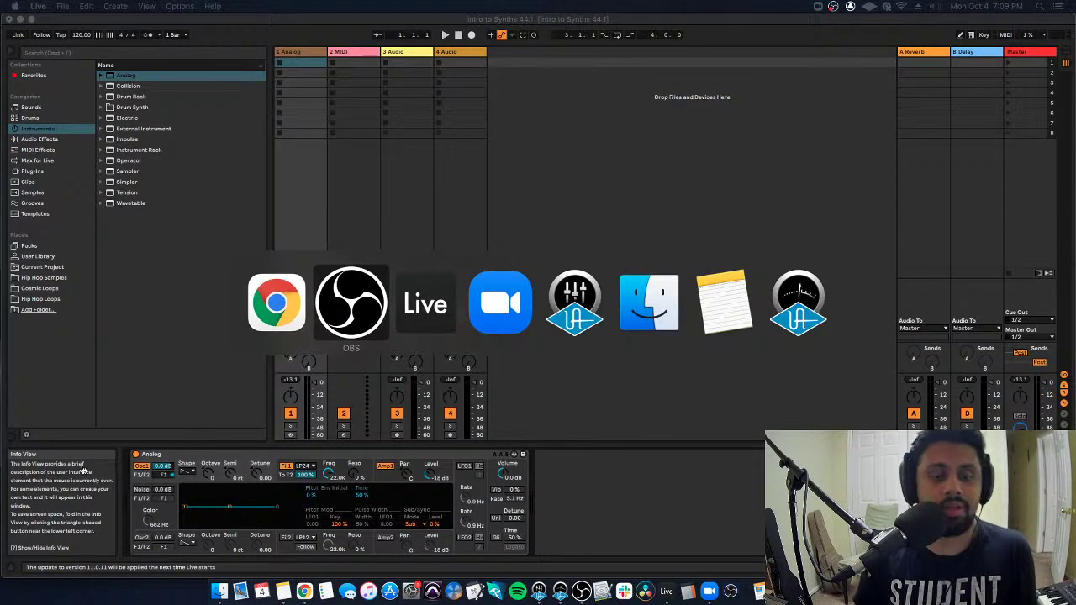
- Inspect Analog's Filter 1, Amp 1 and LFO settings, briefly toggling LFO 1 on and back off
left_click(366, 471)
left_click(384, 479)
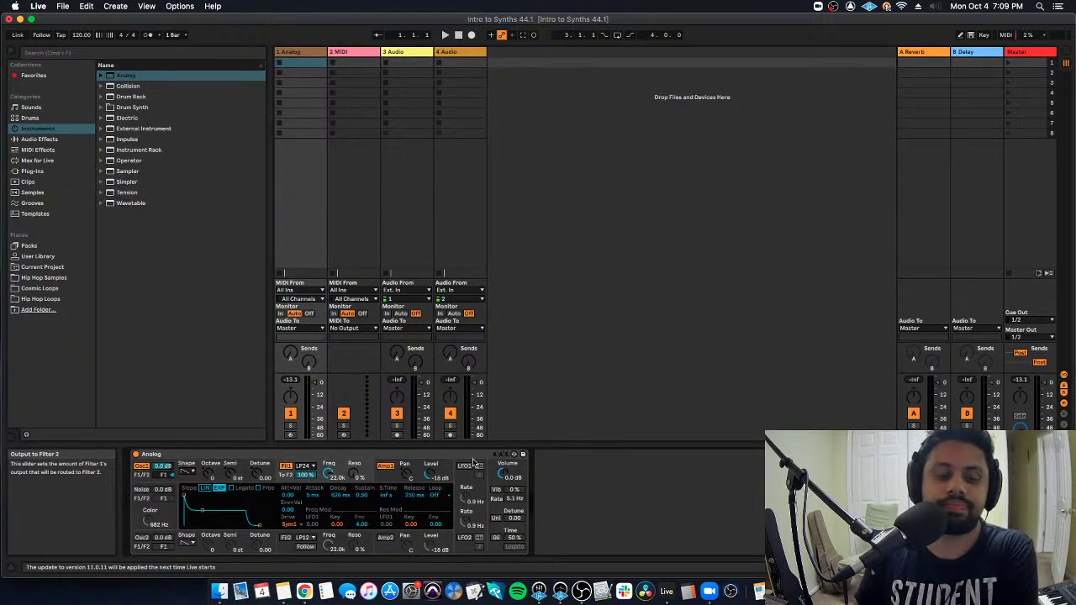
left_click(384, 479)
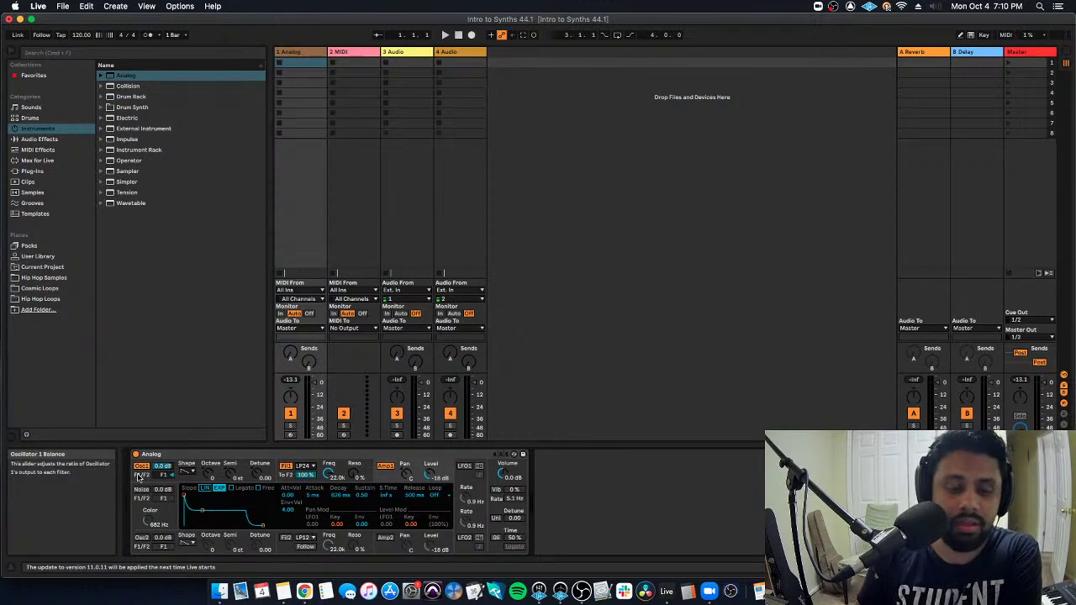
left_click(468, 478)
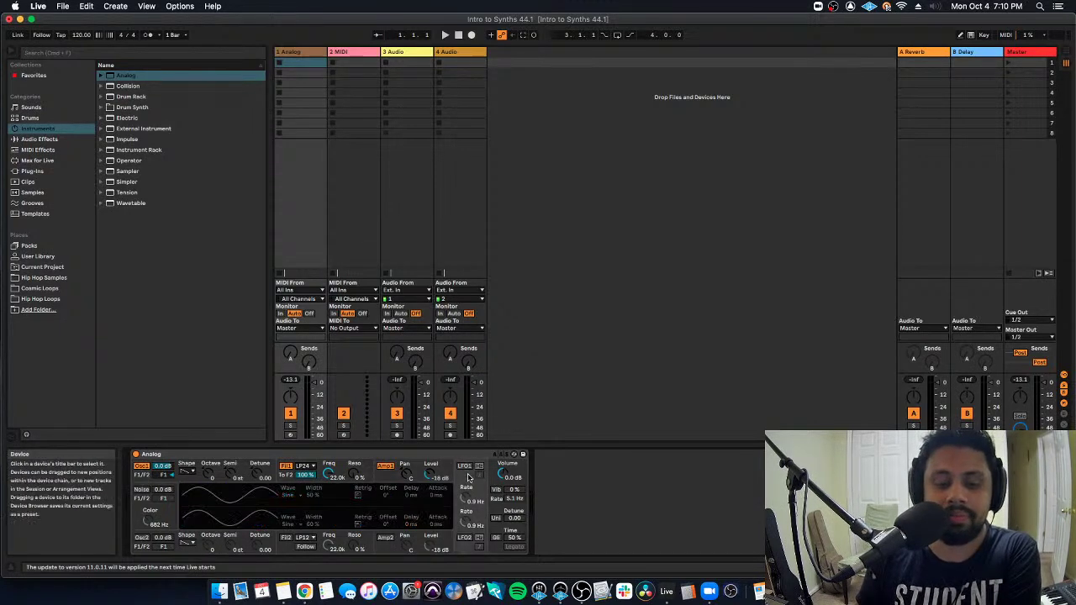
left_click(469, 469)
left_click(469, 468)
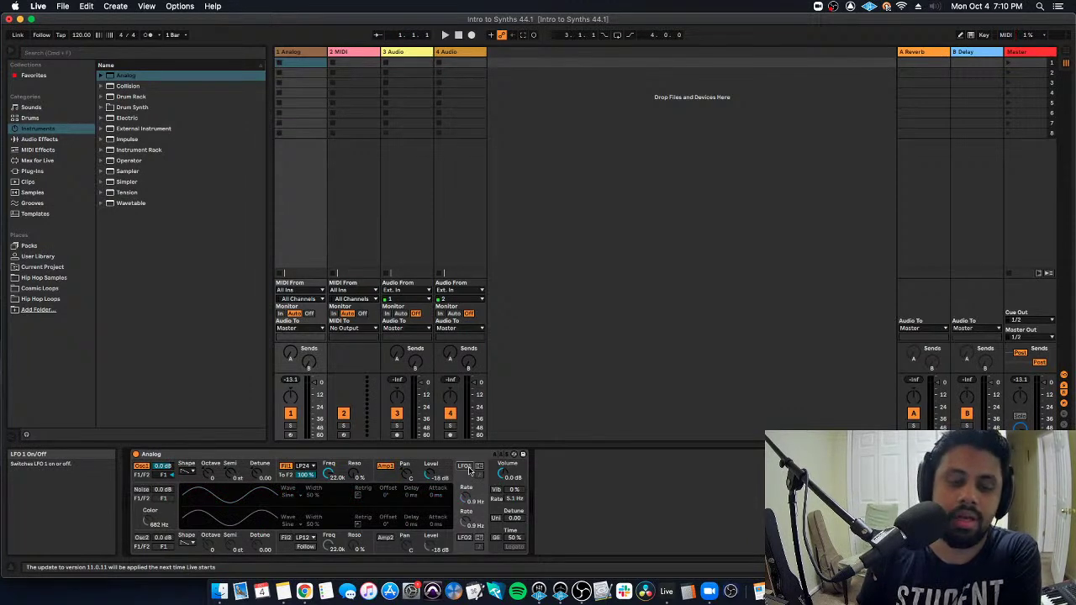
- Review Analog's signal path twice through Oscillator 1, Filter 1 and Amp 1, ending on the Oscillator 1 settings
left_click(148, 479)
left_click(288, 478)
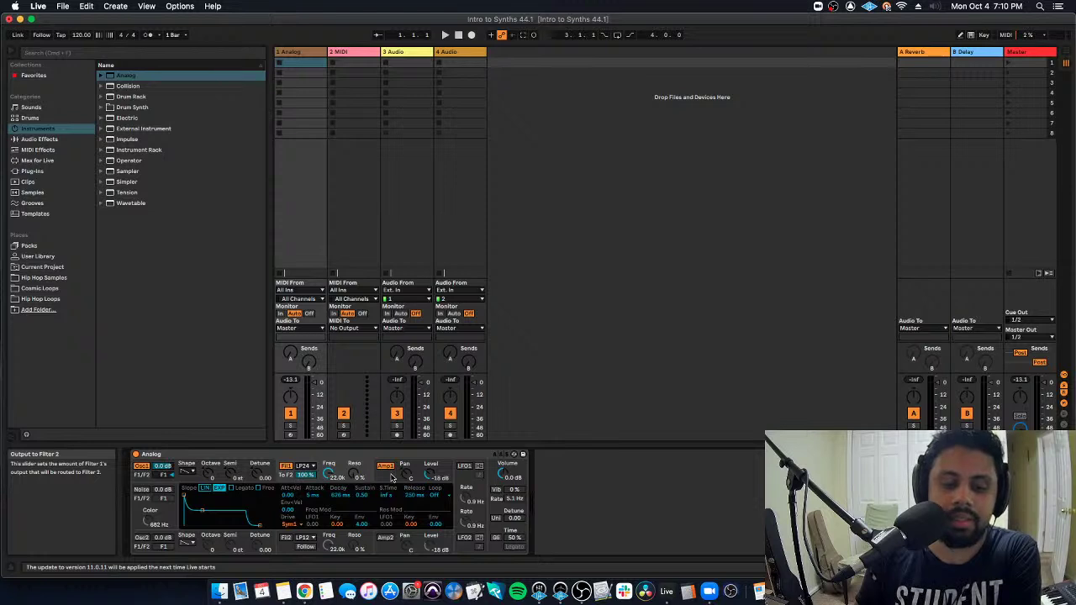
left_click(388, 477)
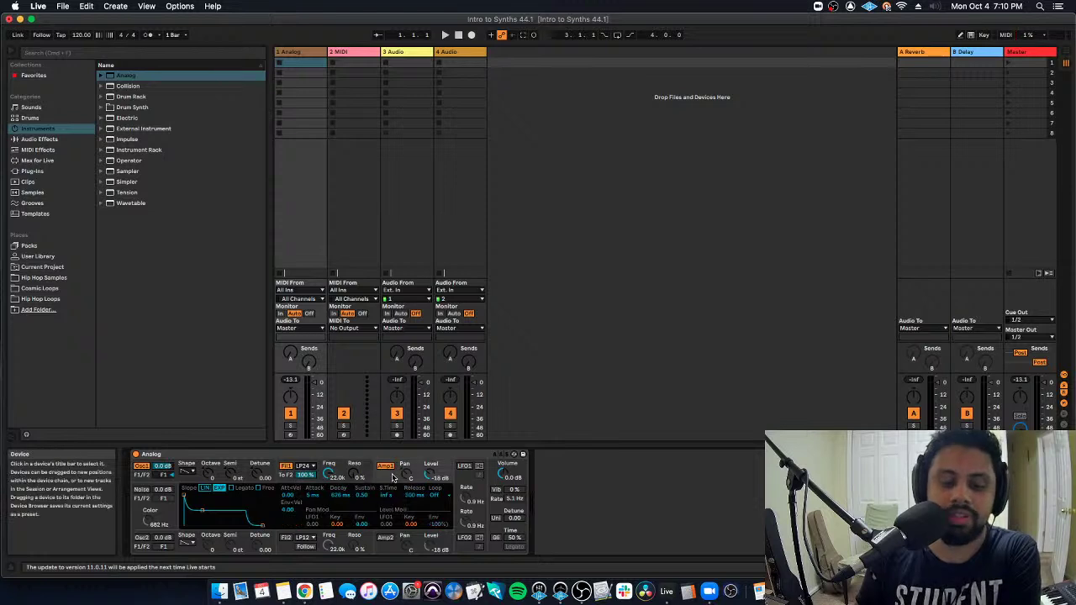
left_click(143, 479)
left_click(288, 477)
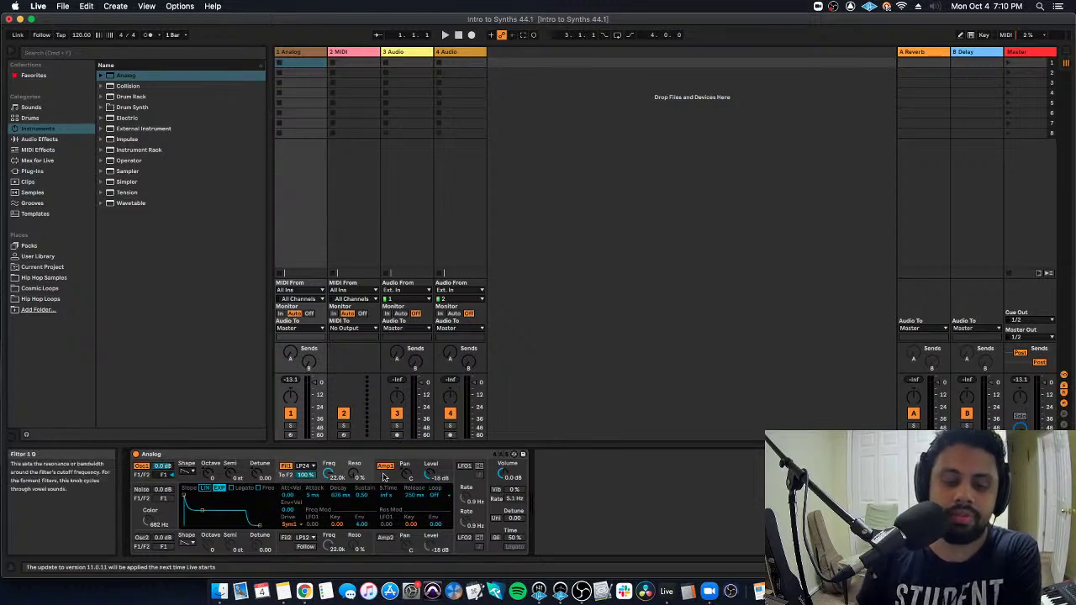
left_click(388, 477)
left_click(153, 479)
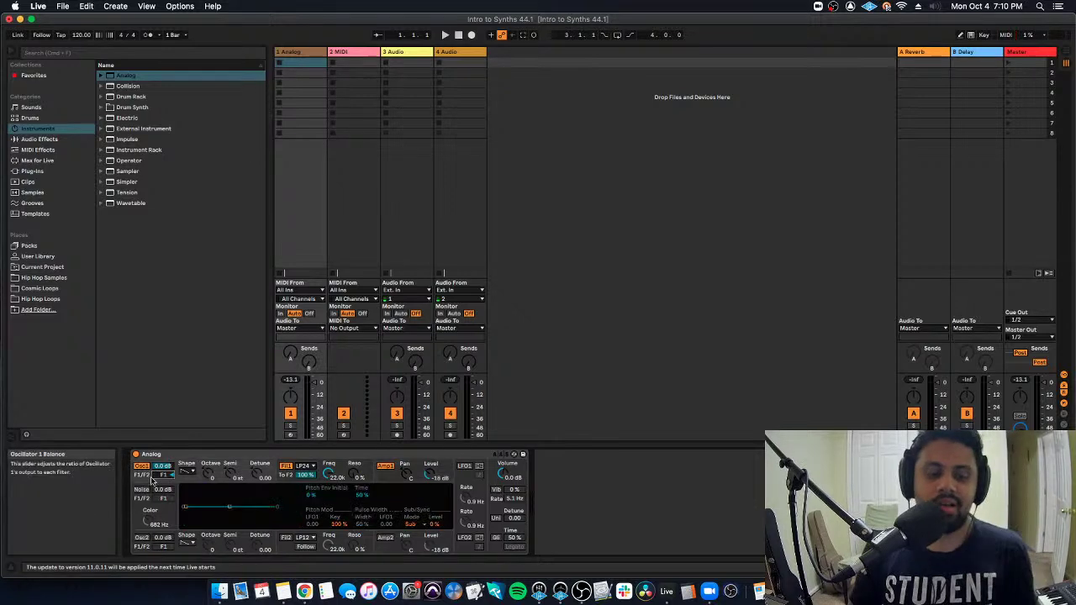
key("super+Tab")
key("super+Tab")
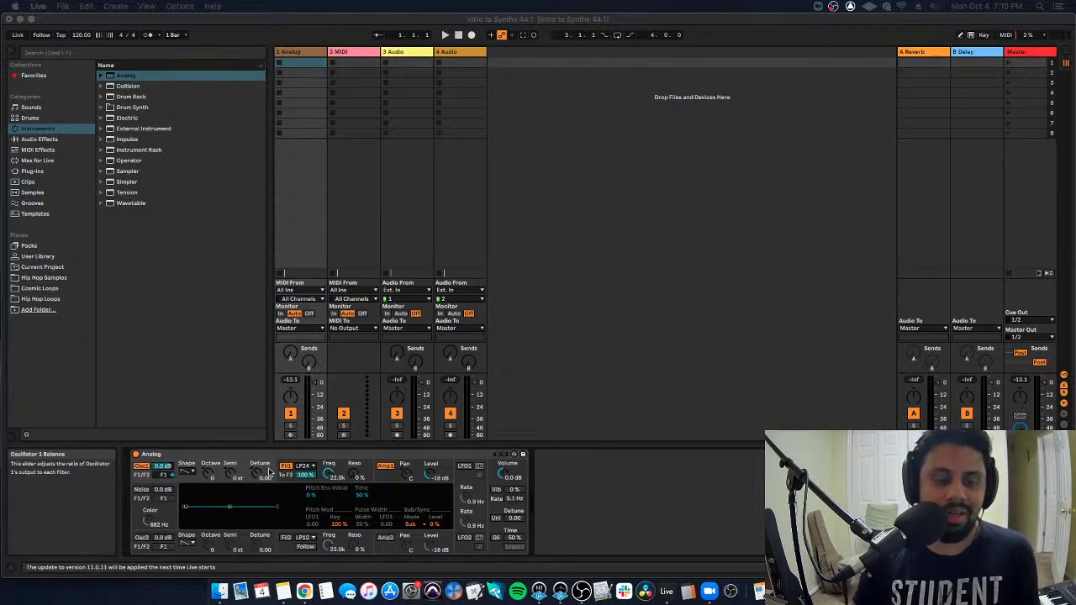
key("super+Tab")
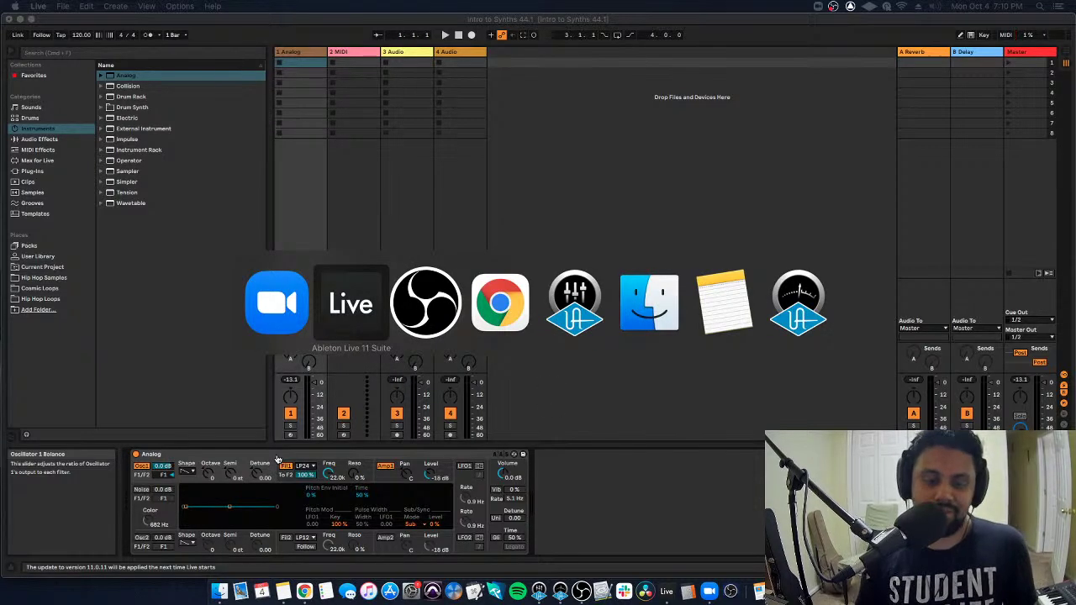
key("super+Tab")
key("super+Tab")
key("super+Tab")
key("super+Tab")
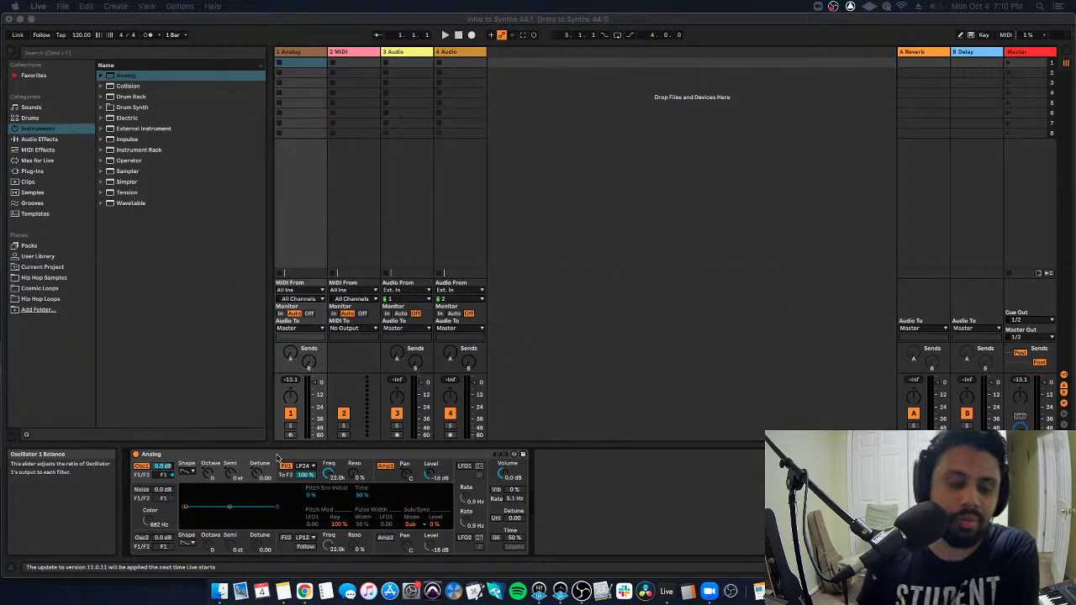
- Select the Analog device on the first track with its Oscillator 1 settings displayed
left_click(137, 479)
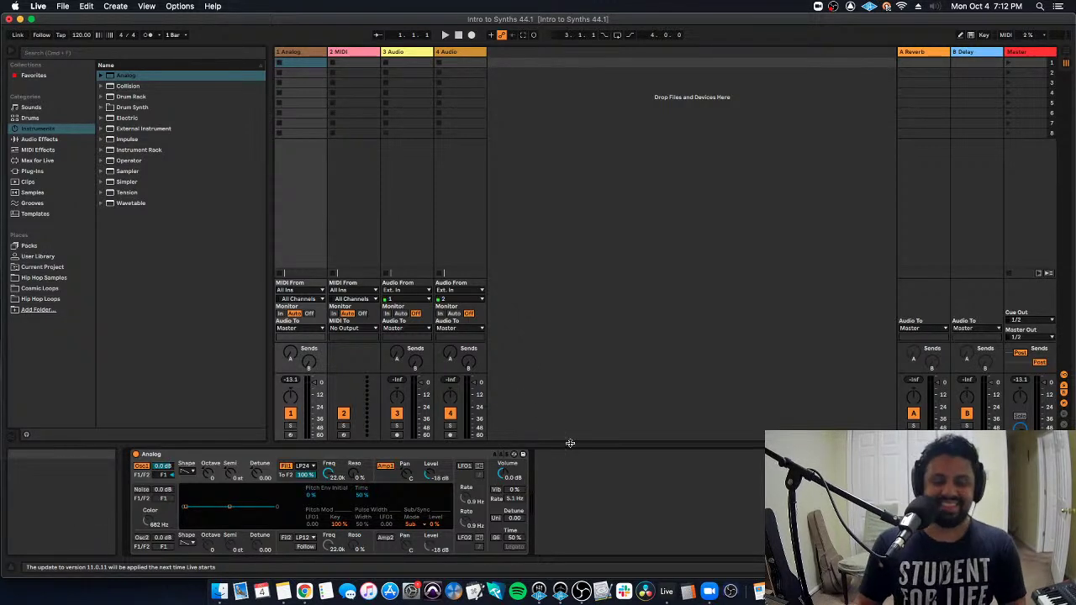
left_click(196, 456)
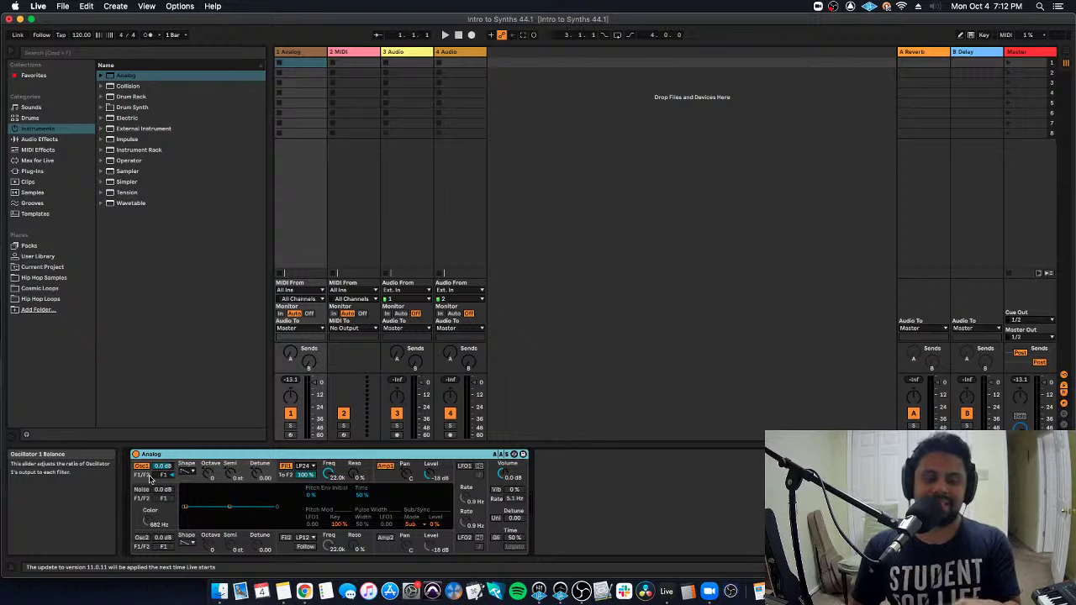
- Audition Oscillator 1's waveforms one after another: sine, sawtooth, rectangle and white noise
left_click(147, 479)
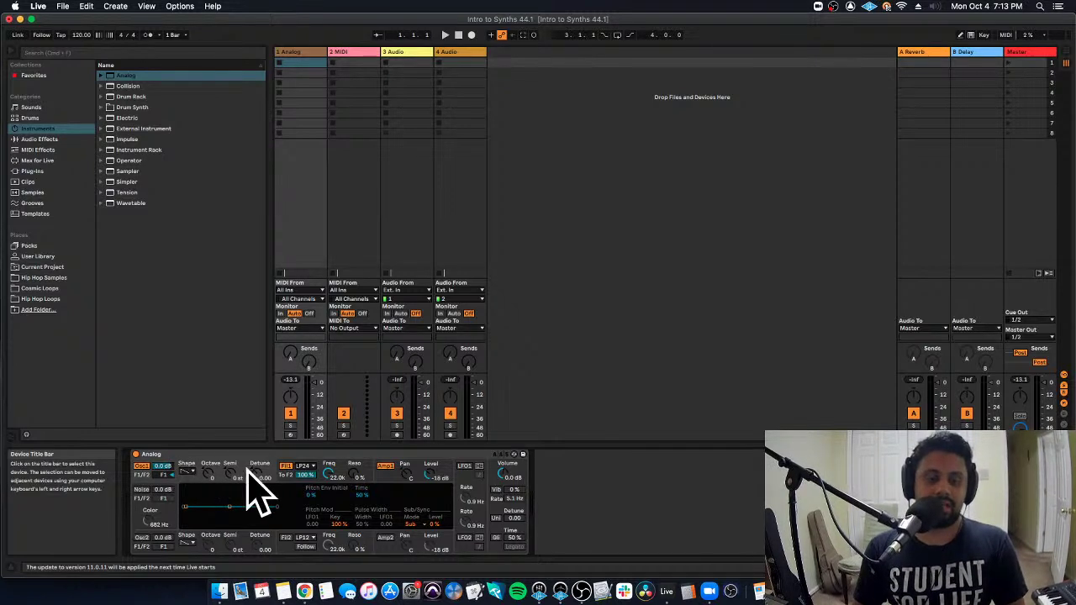
left_click(192, 474)
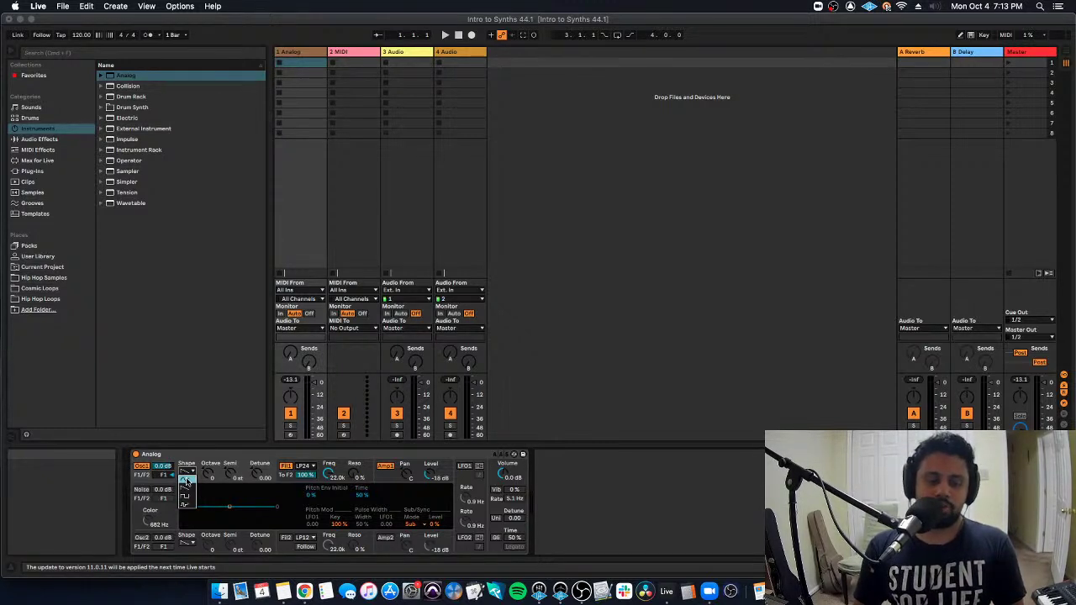
left_click(187, 480)
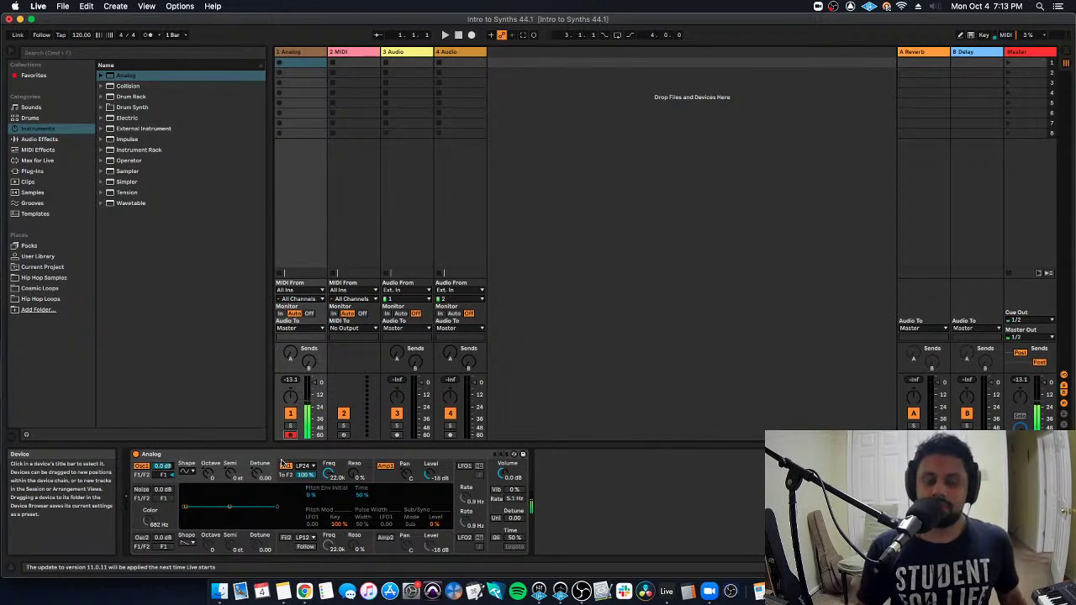
left_click(189, 472)
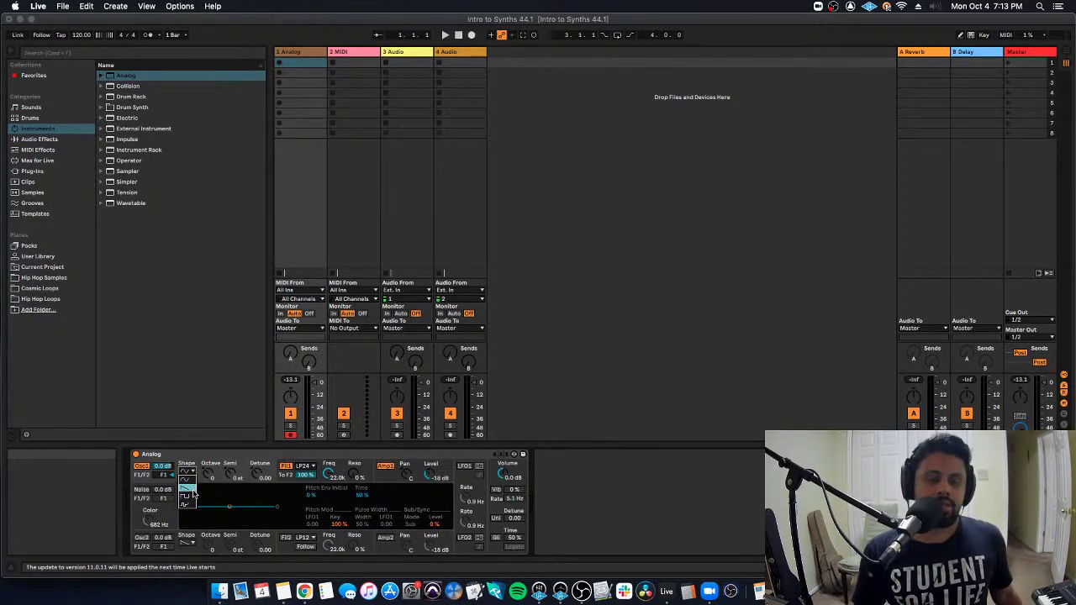
left_click(192, 494)
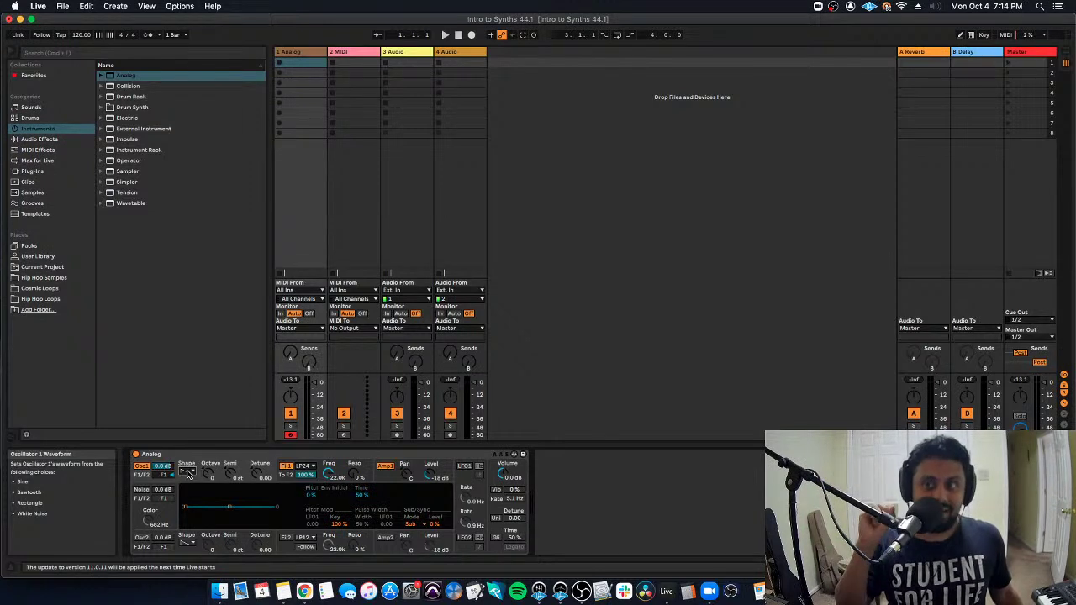
left_click(190, 474)
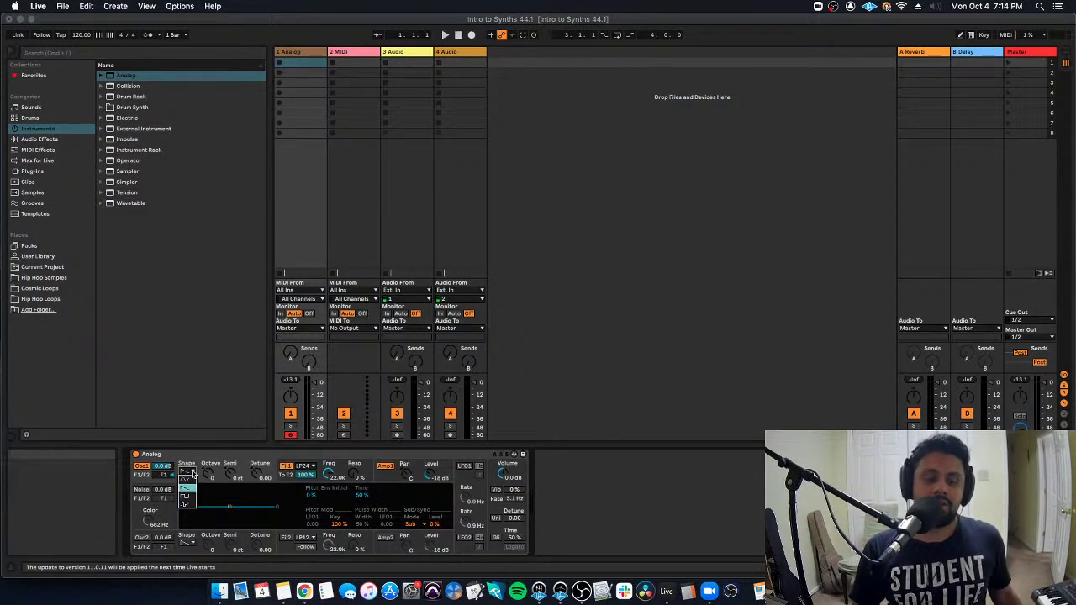
left_click(192, 494)
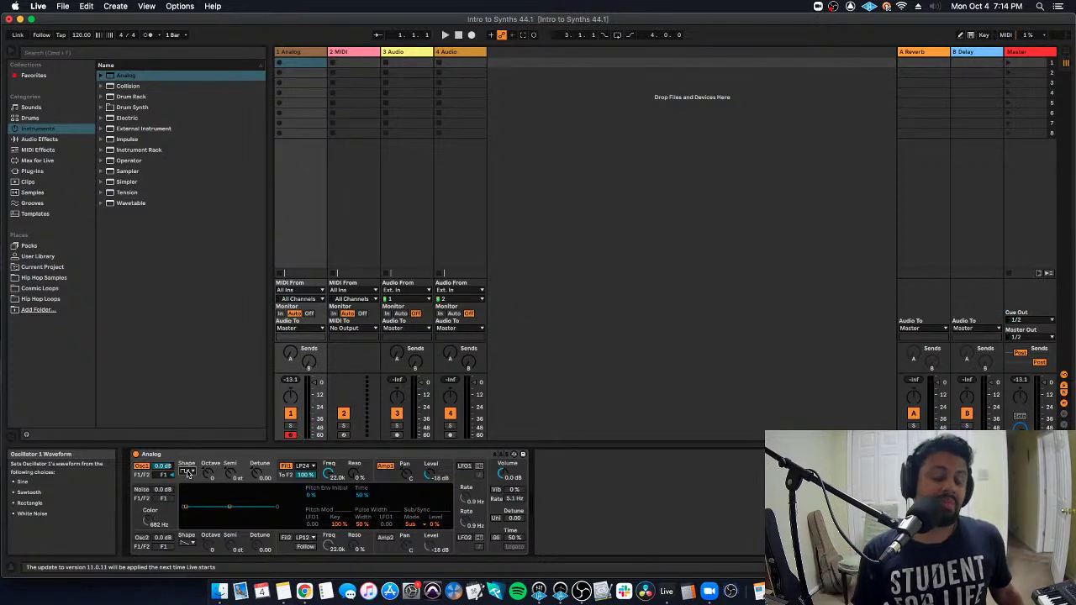
left_click(188, 473)
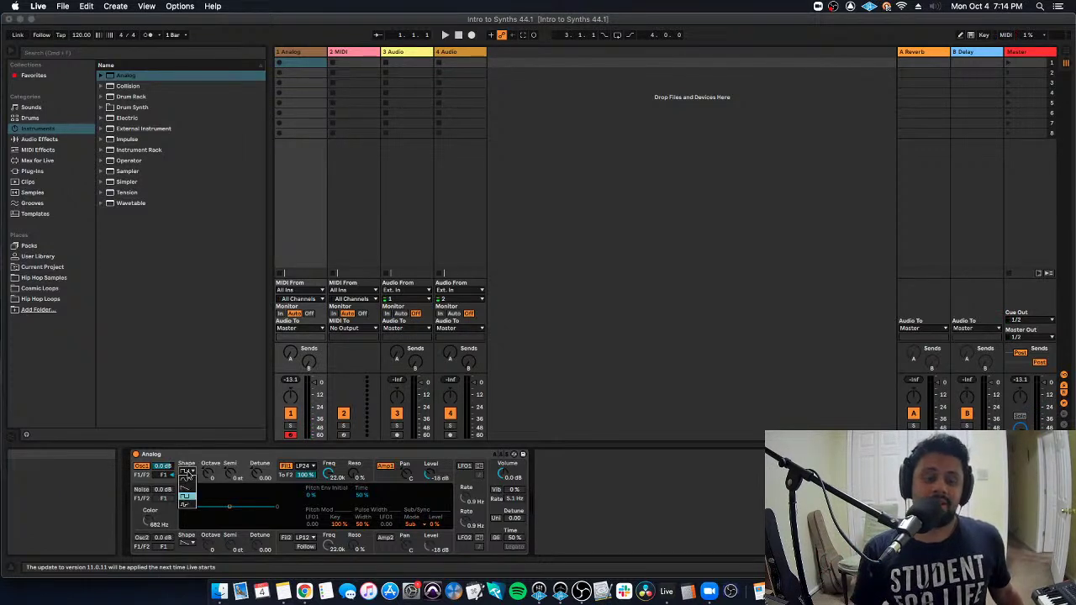
left_click(188, 504)
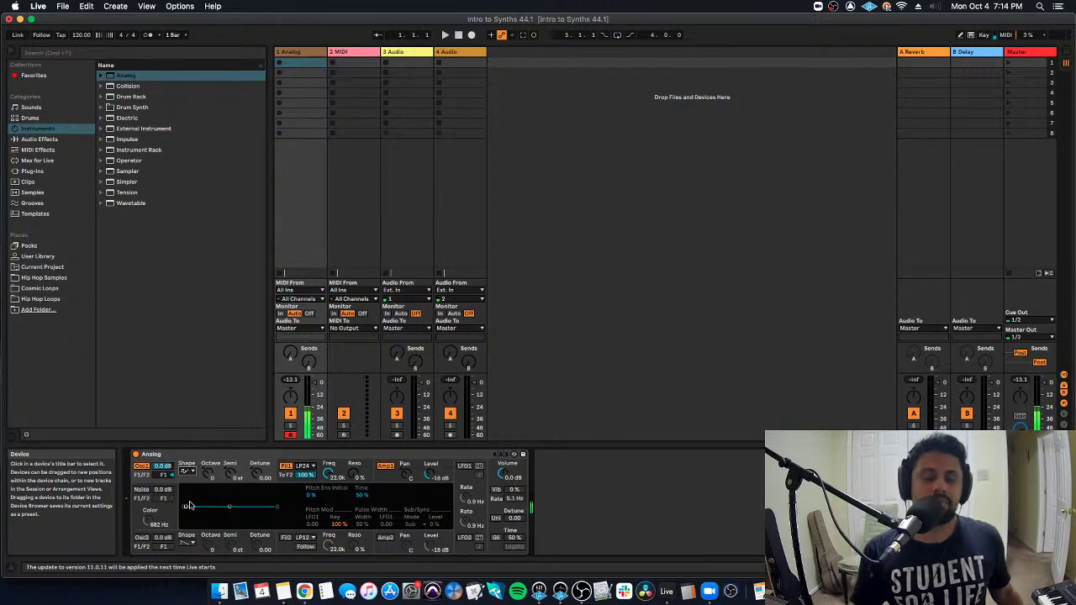
- Compare Oscillator 1's waveforms again and leave its shape on rectangle
left_click(186, 472)
left_click(192, 480)
left_click(188, 473)
left_click(190, 475)
left_click(190, 475)
left_click(191, 480)
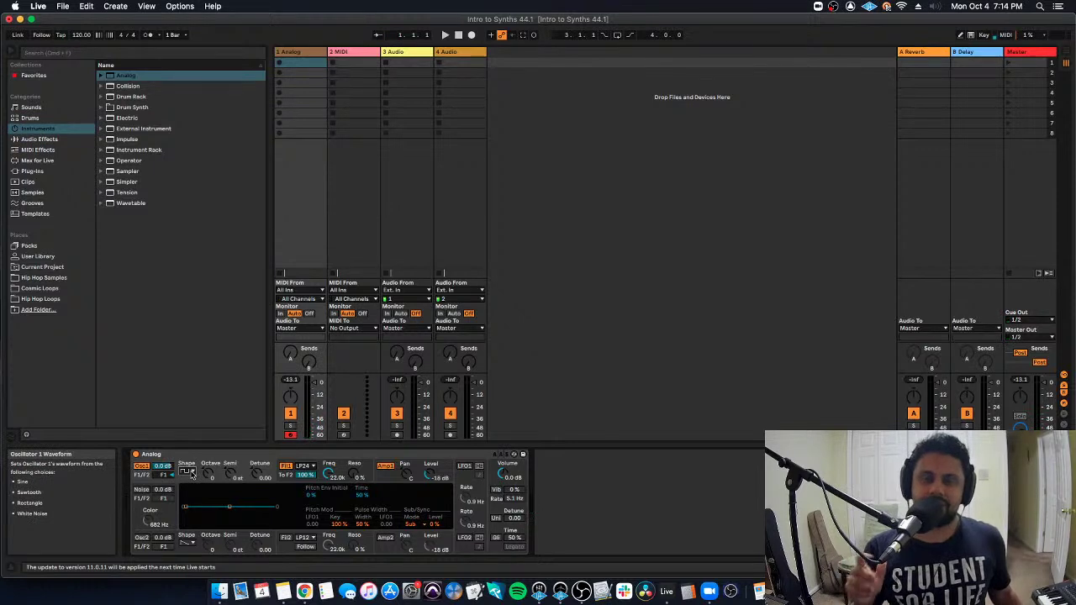
left_click(192, 473)
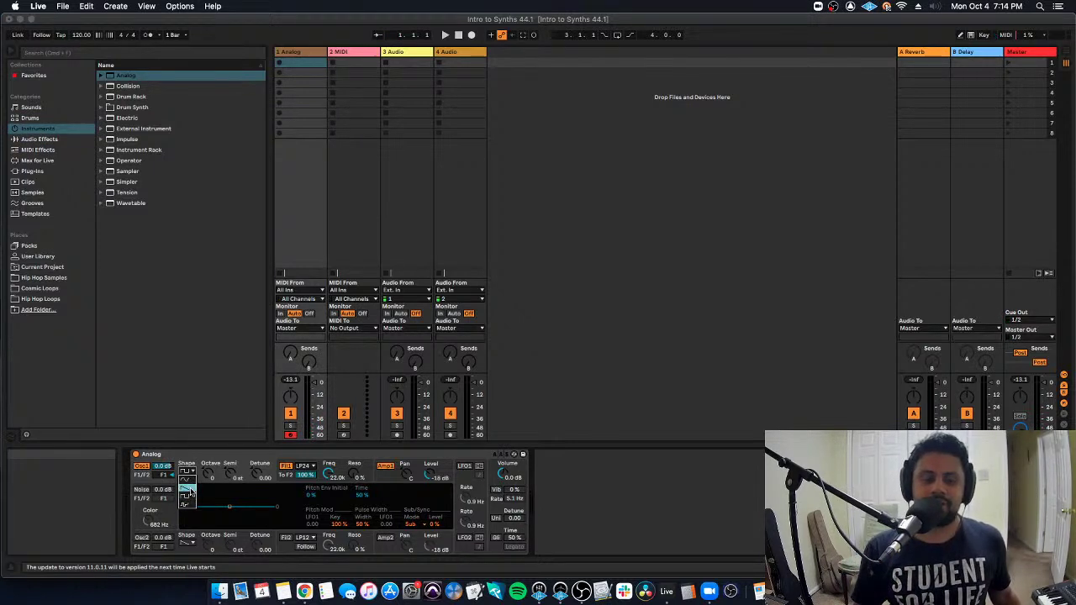
left_click(191, 494)
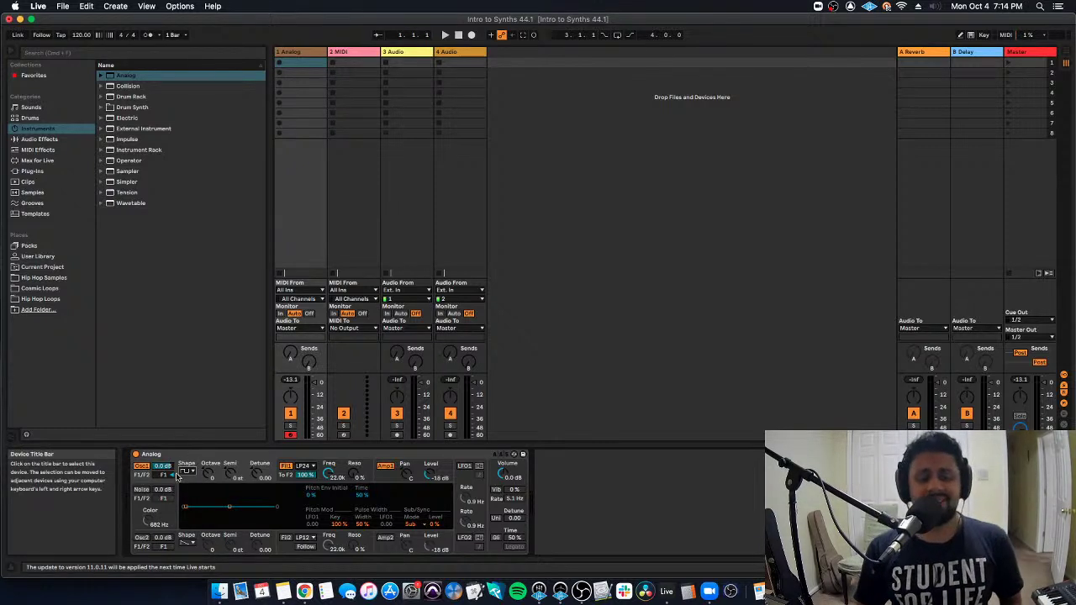
left_click(191, 472)
left_click(192, 480)
left_click(191, 471)
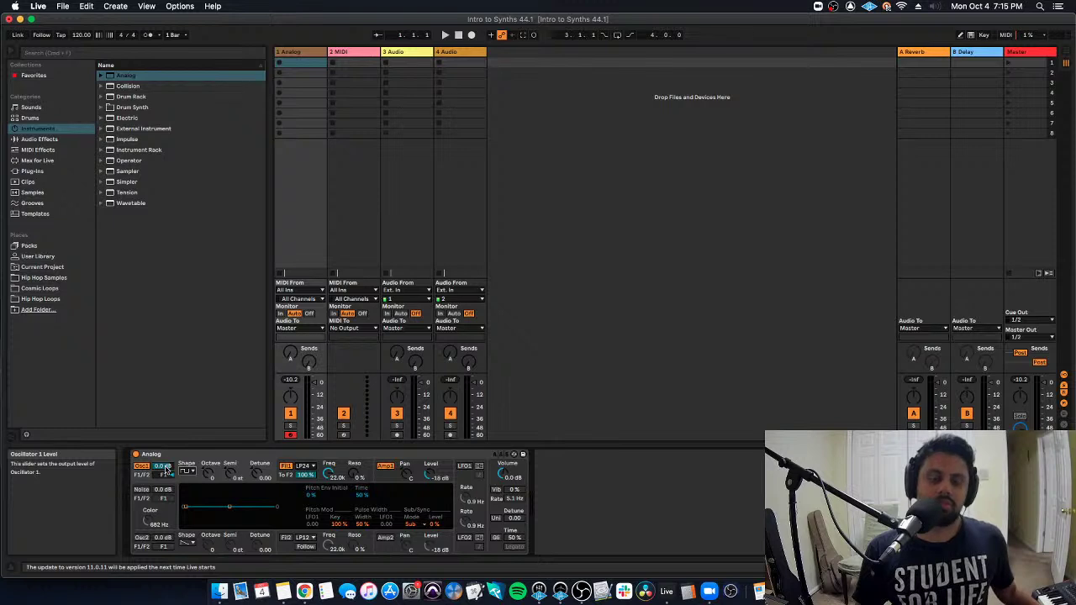
- Try out Oscillator 1's level, octave and semitone controls, including octave -3, and return them to 0
mouse_move(167, 469)
left_mouse_down()
mouse_move(167, 496)
mouse_move(168, 467)
left_mouse_up()
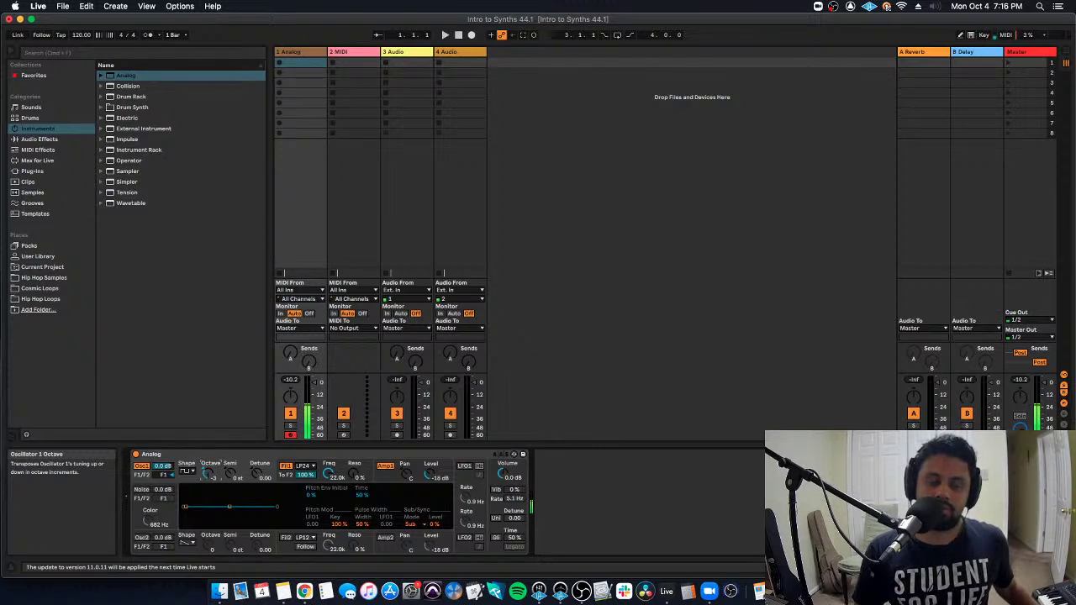
left_click_drag(207, 473, 207, 458)
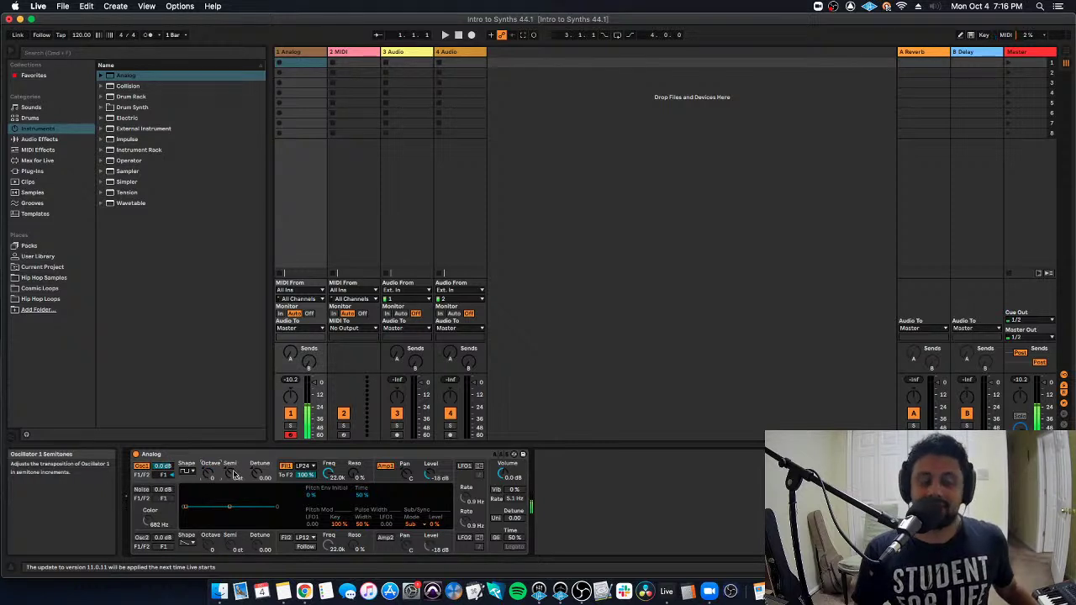
mouse_move(240, 480)
left_mouse_down()
mouse_move(241, 498)
mouse_move(241, 479)
mouse_move(261, 479)
mouse_move(245, 470)
left_mouse_up()
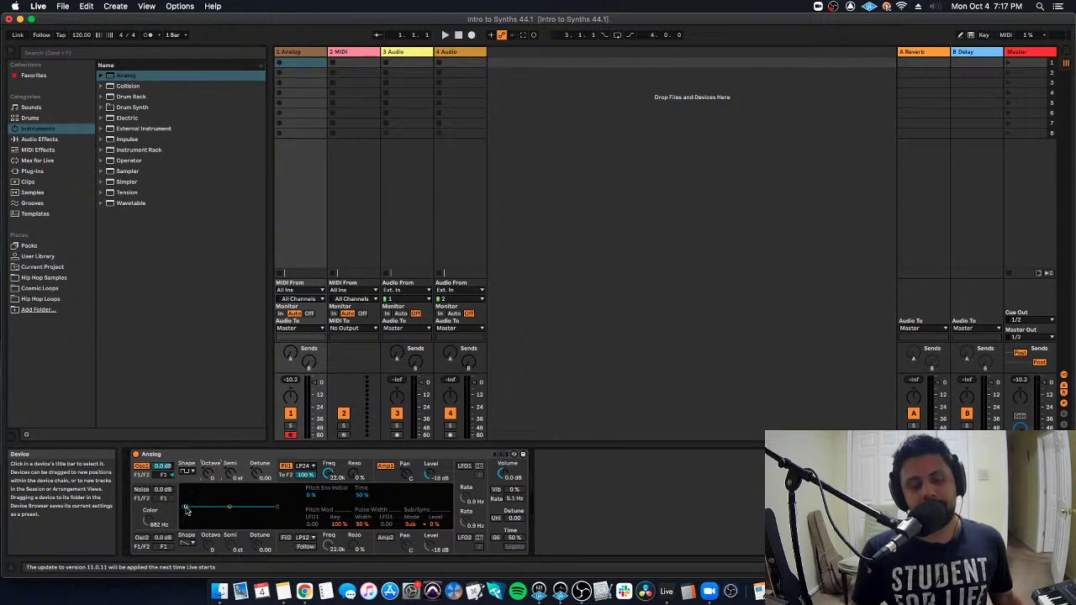
- Try Oscillator 1's initial pitch envelope at 71% and -71%, then reset it to 0% with the time at 23%
left_click_drag(187, 511, 186, 492)
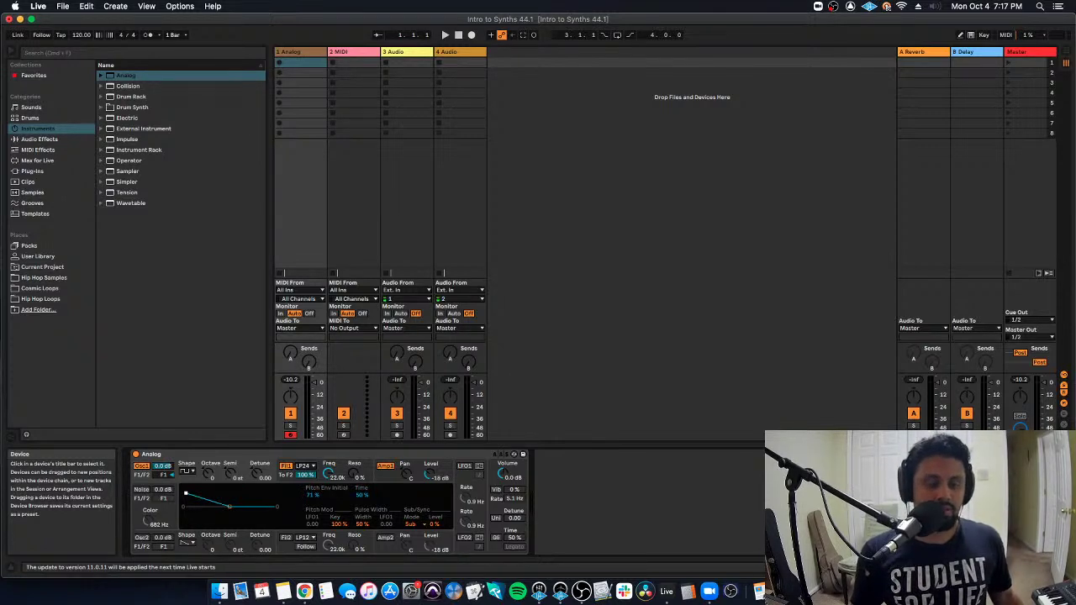
left_click_drag(186, 494, 186, 492)
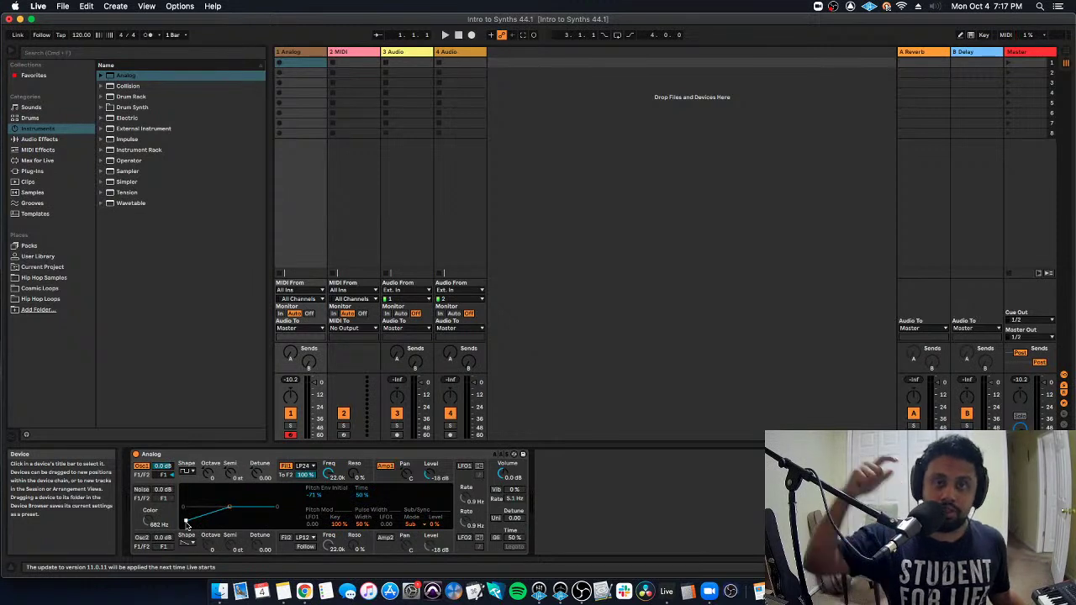
left_click_drag(186, 525, 207, 523)
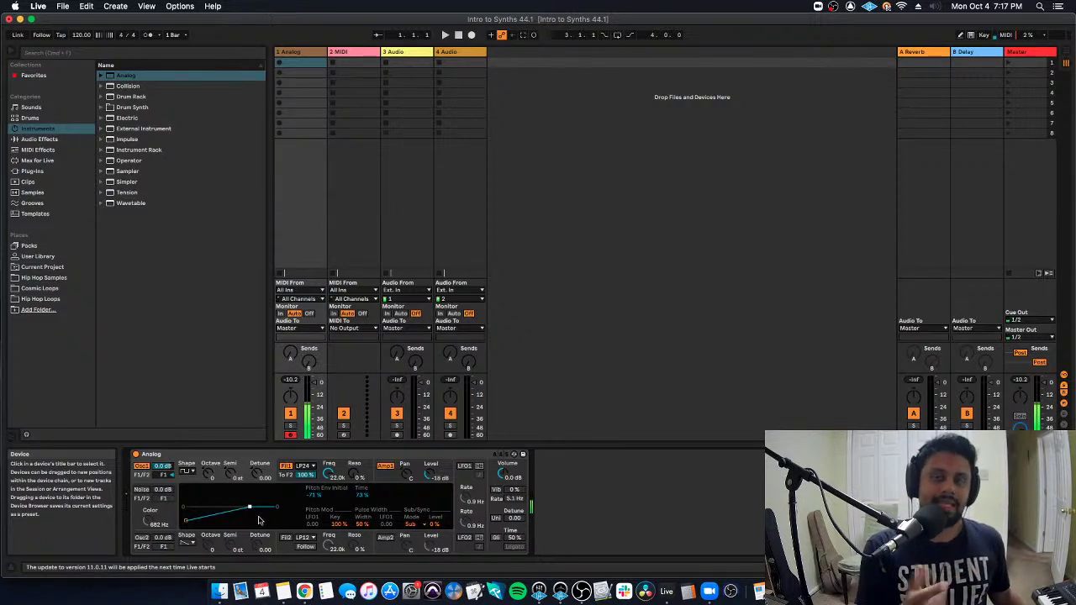
left_click_drag(250, 508, 202, 509)
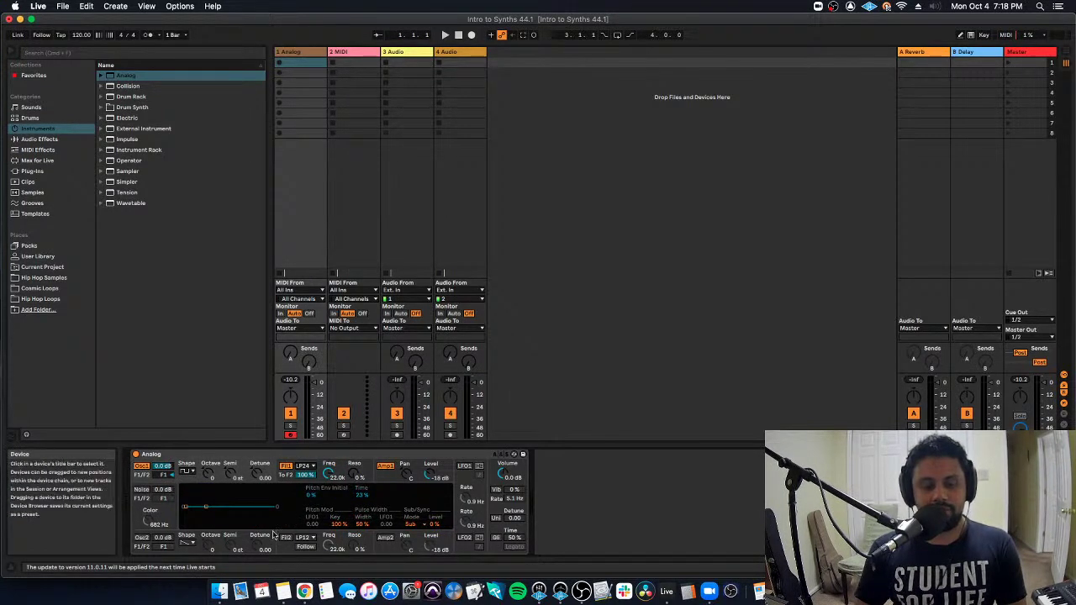
- Try splitting Oscillator 1's output between both filters and return the balance fully to F1
left_click_drag(164, 475, 164, 460)
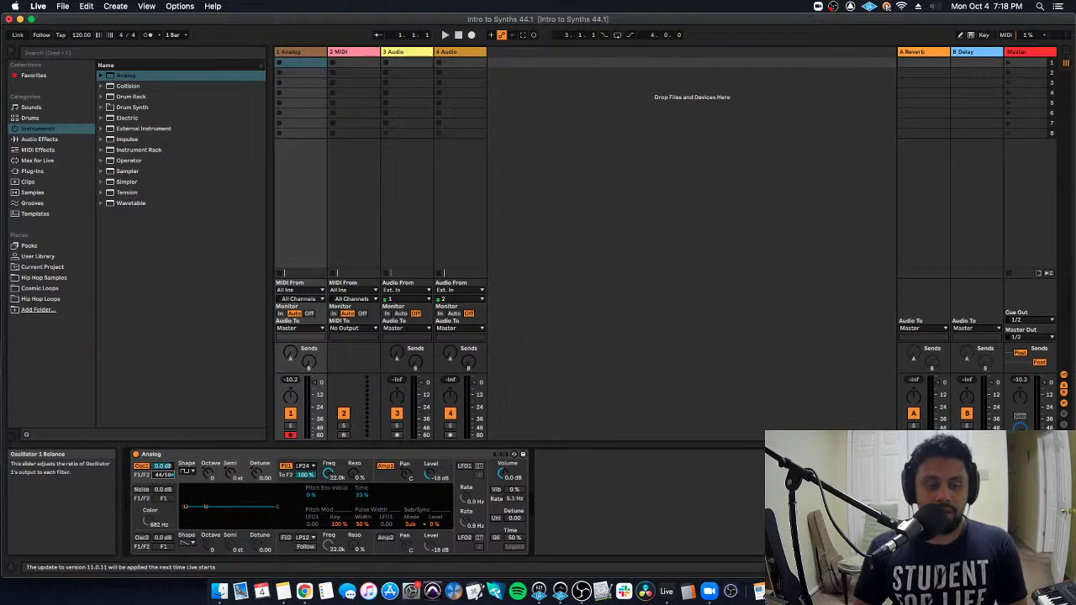
left_click_drag(164, 475, 164, 485)
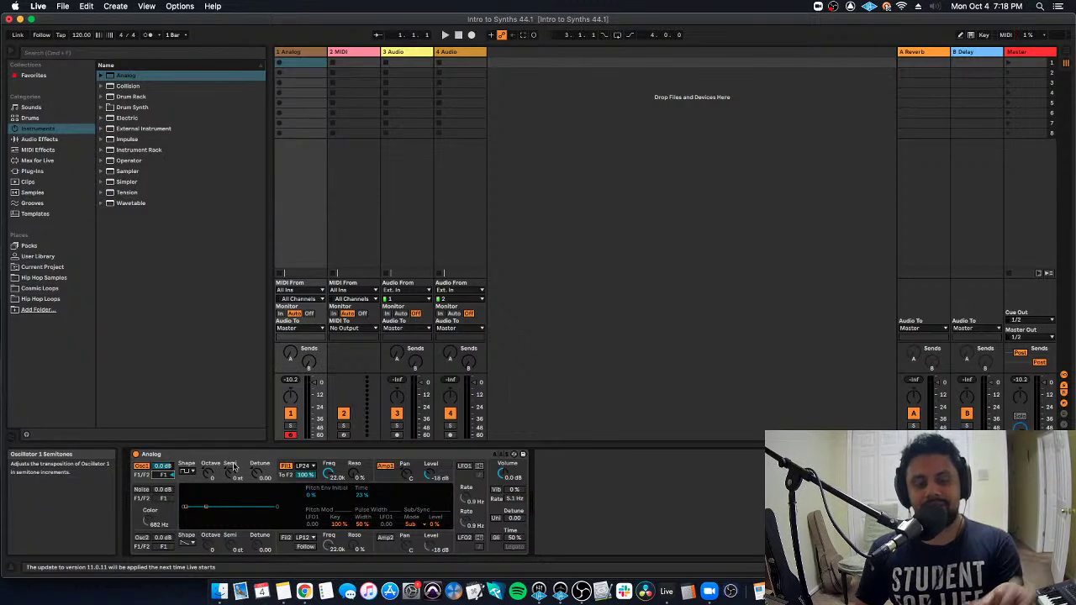
- Display Filter 1's settings and choose the Low-pass 24dB/oct filter type
left_click(365, 474)
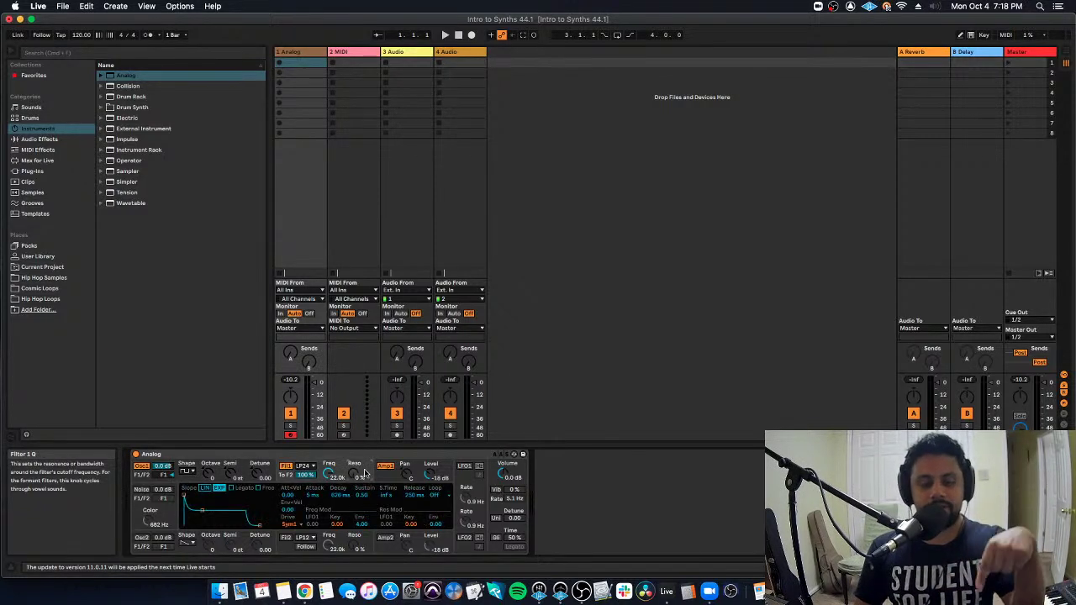
left_click(308, 465)
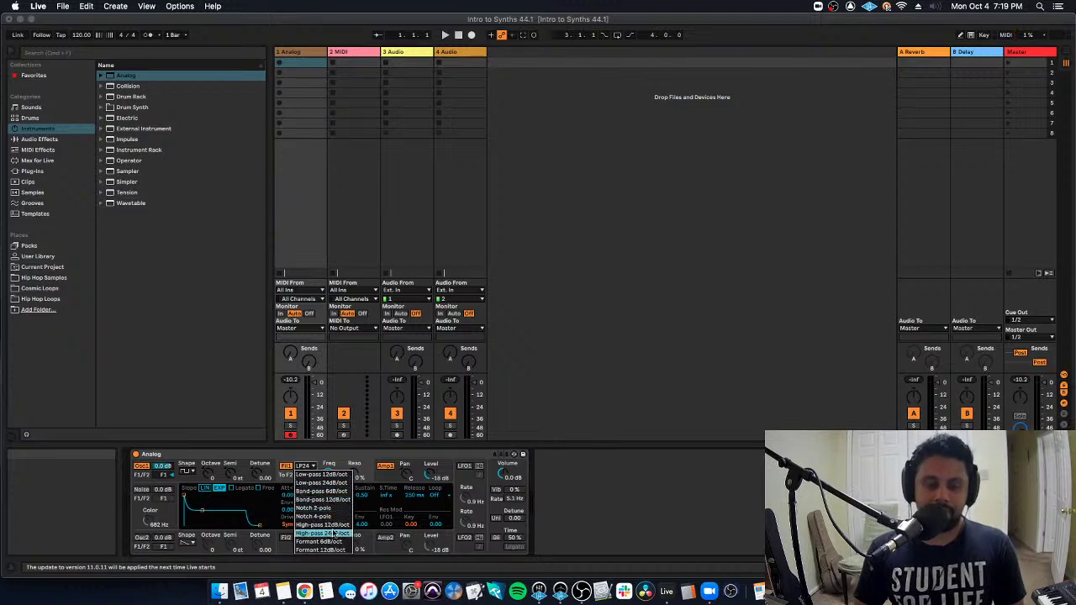
left_click(328, 483)
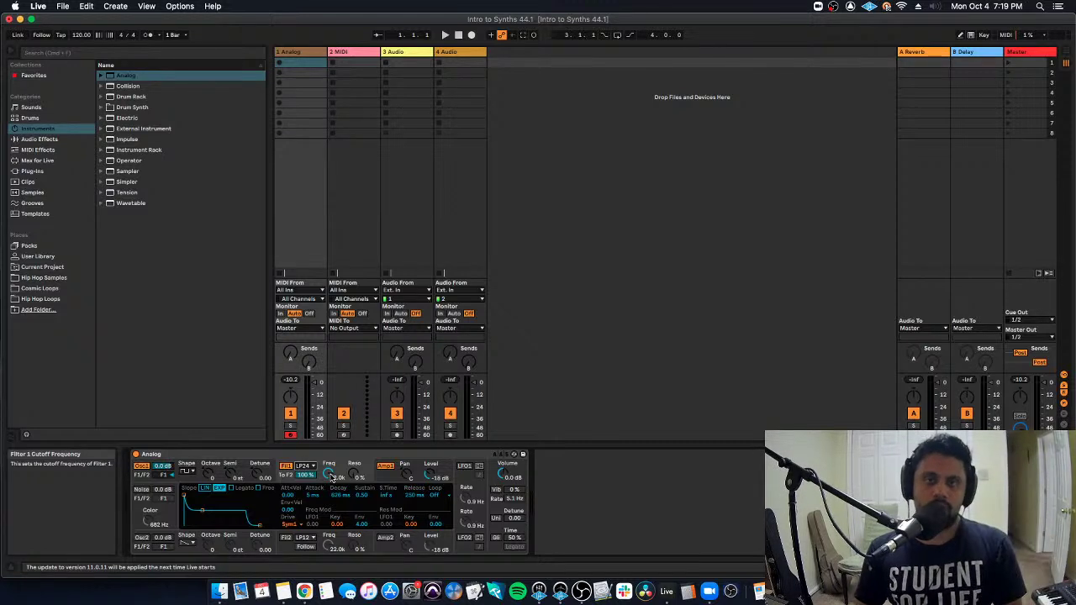
- Load EQ Eight from the EQ & Filters audio effects onto the Analog track
left_click(49, 140)
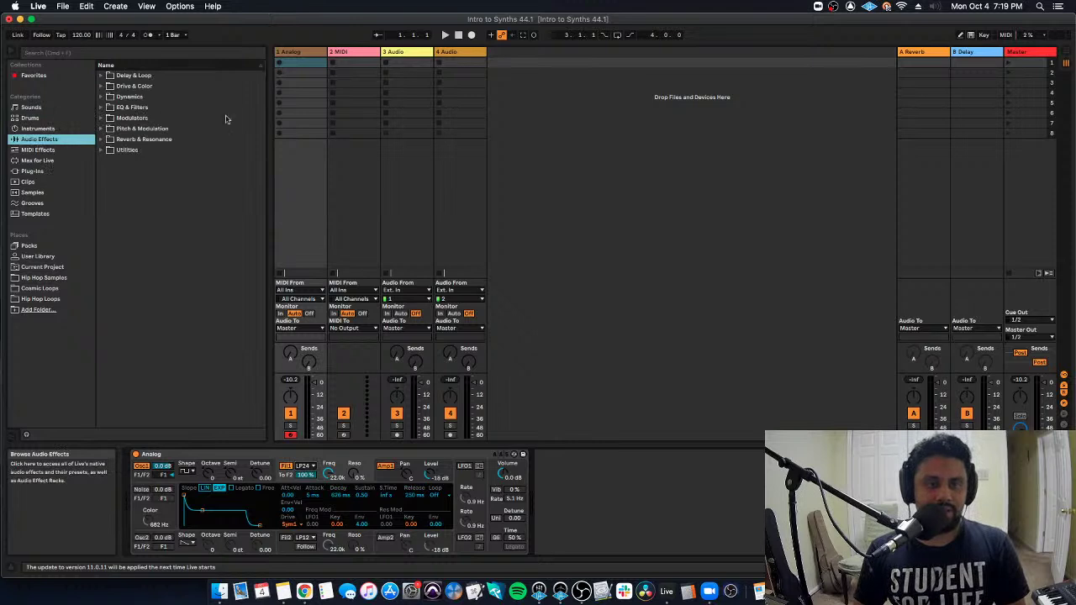
left_click(402, 53)
left_click(294, 52)
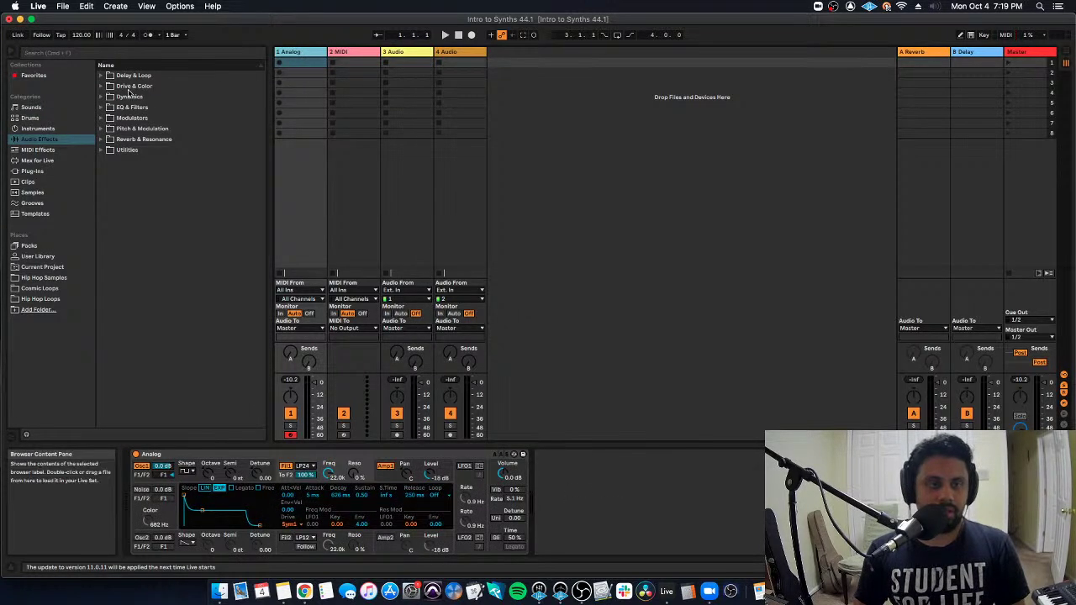
left_click(100, 108)
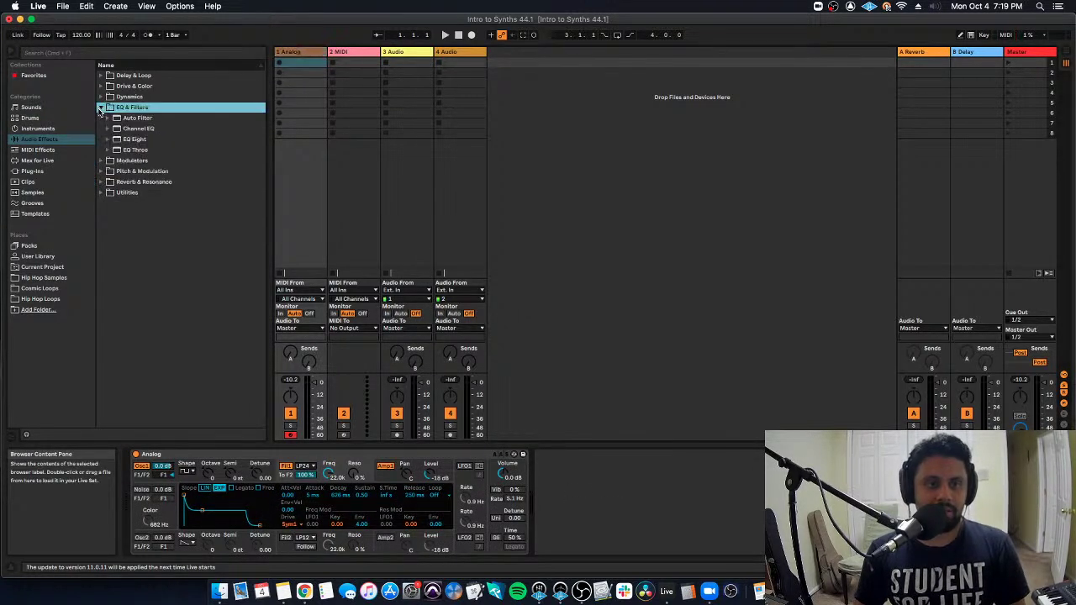
double_click(135, 140)
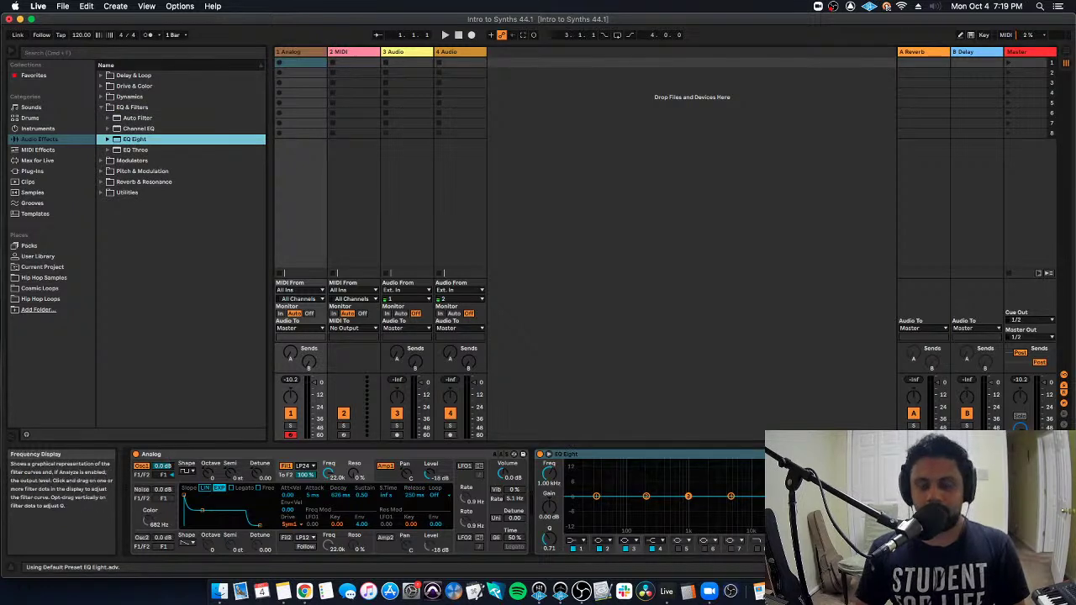
- Give EQ Eight's band 8 a high-cut shape at 15.6 kHz with Q 0.66, and move a mid-range band point to a lower frequency
left_click(757, 543)
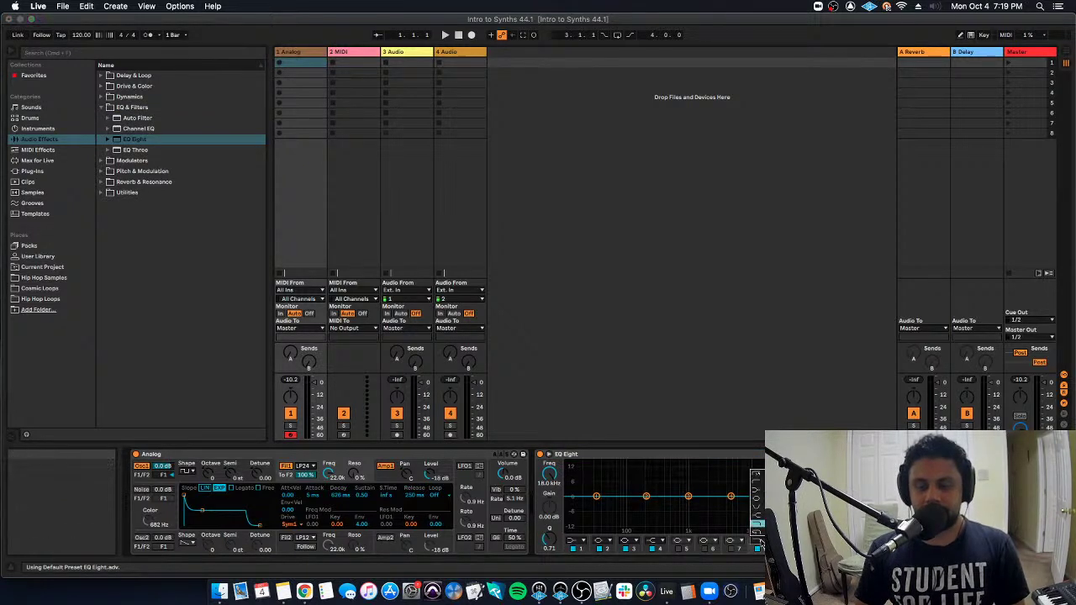
left_click(759, 524)
left_click_drag(730, 497, 636, 497)
mouse_move(762, 504)
left_mouse_down()
mouse_move(607, 502)
mouse_move(759, 507)
left_mouse_up()
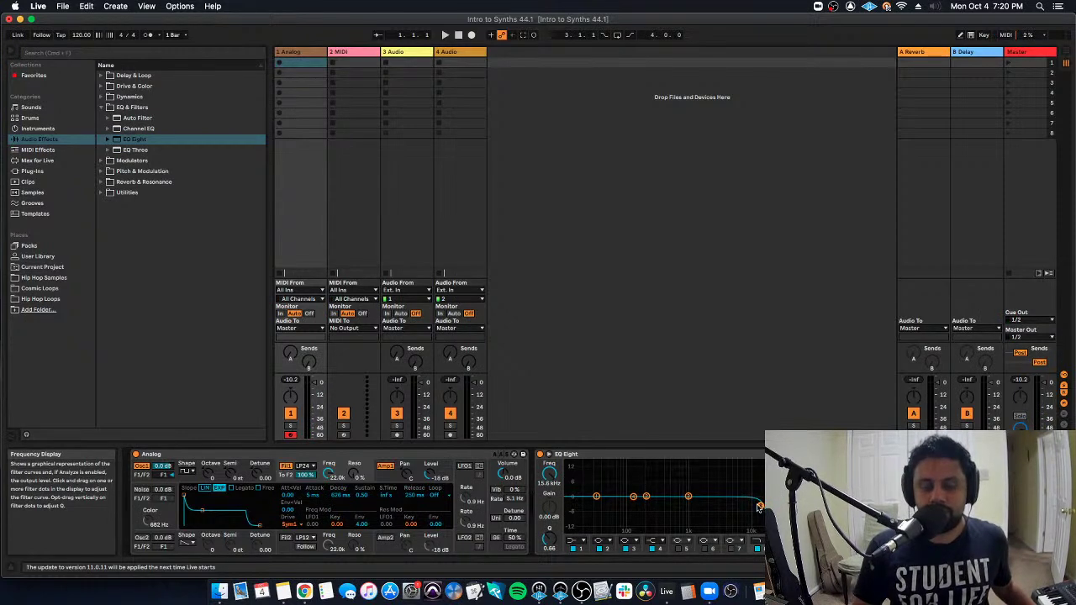
- Sweep the high-cut band's frequency from 22.0 kHz down to 2.25 kHz and raise its Q to 7.00
mouse_move(549, 474)
left_mouse_down()
mouse_move(549, 535)
mouse_move(549, 473)
left_mouse_up()
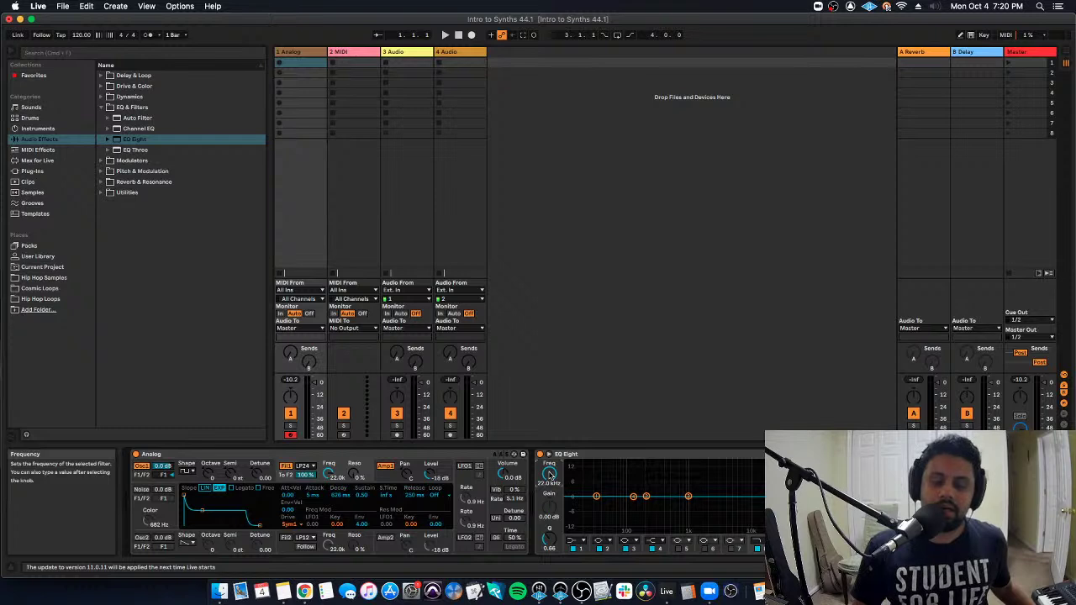
left_click_drag(549, 473, 549, 504)
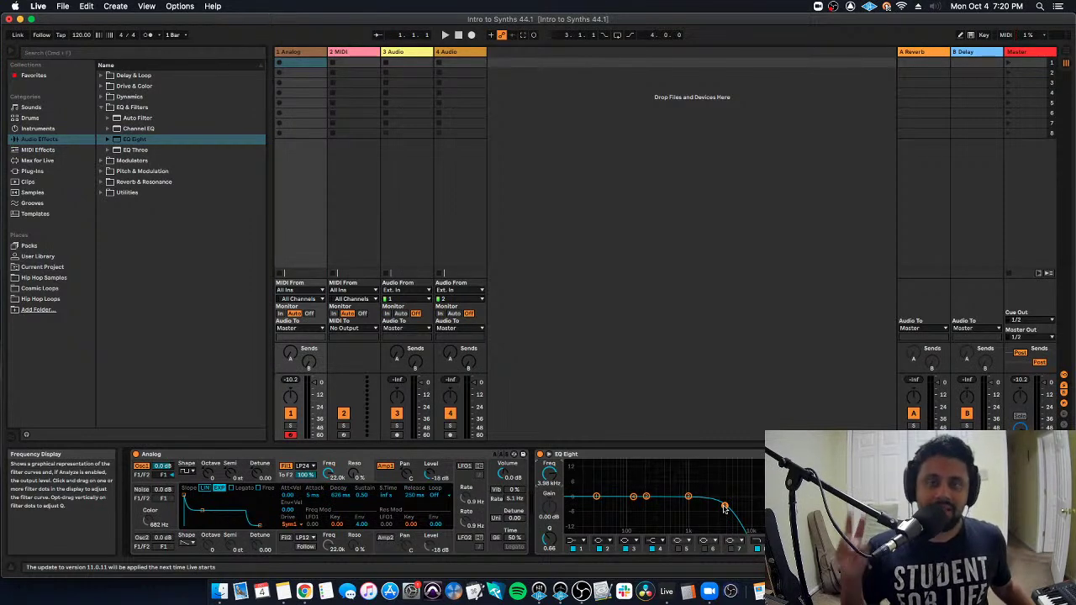
mouse_move(725, 509)
left_mouse_down()
mouse_move(718, 484)
mouse_move(731, 503)
mouse_move(711, 502)
left_mouse_up()
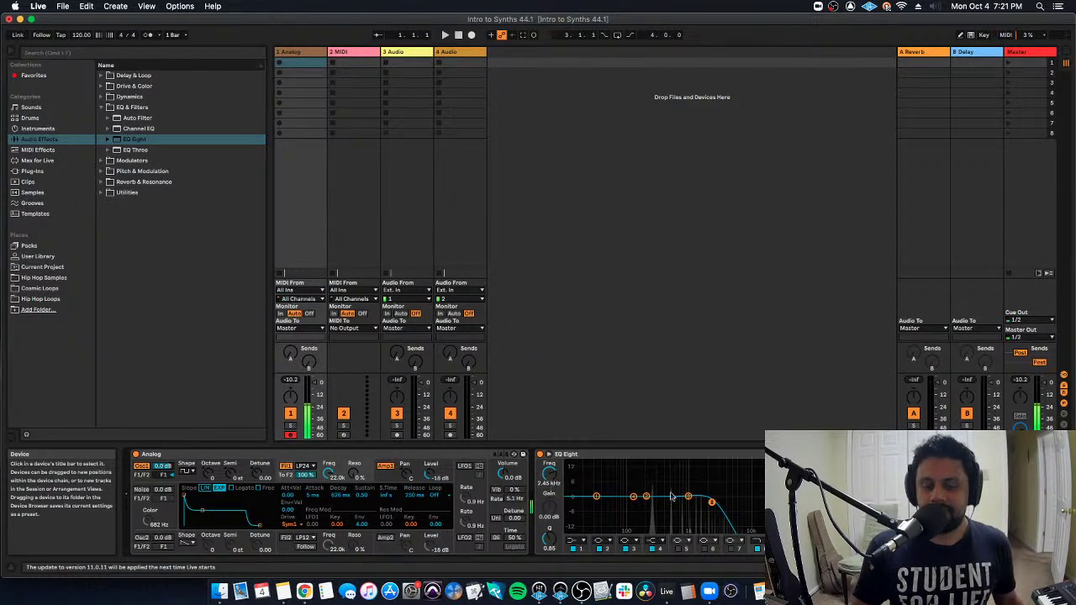
left_click_drag(711, 503, 709, 475)
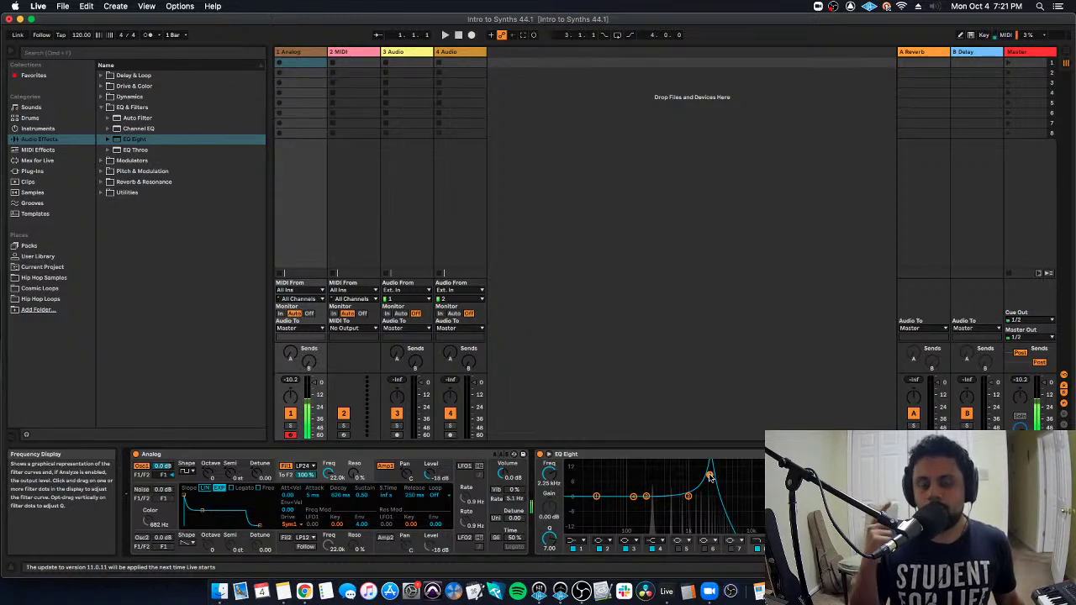
- Move EQ Eight's high-cut band to 3.23 kHz with Q 0.82, and delete EQ Eight from the Analog track
left_click_drag(709, 476, 713, 478)
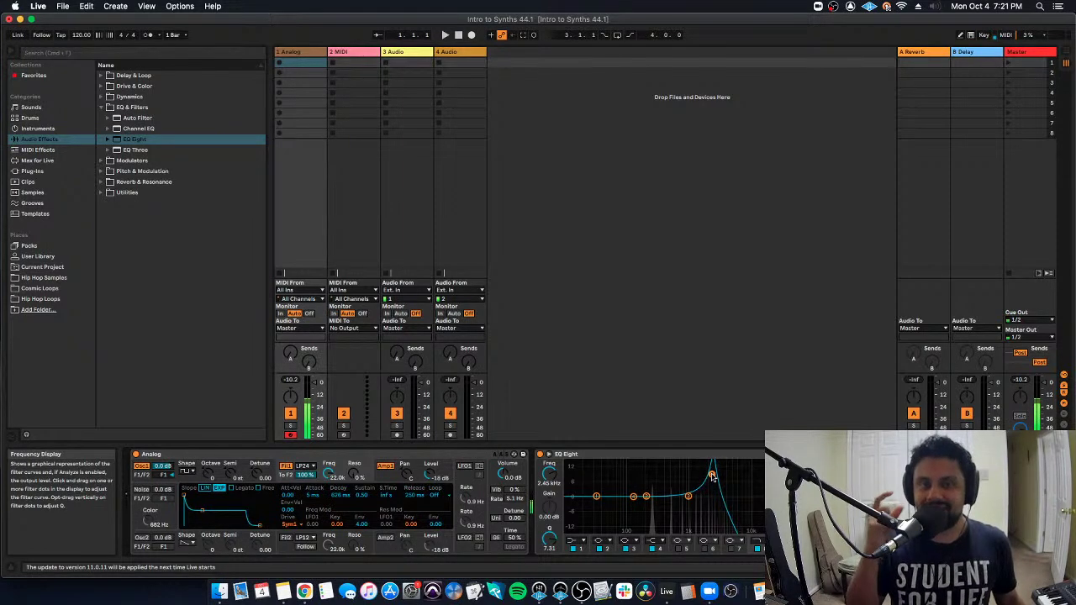
left_click_drag(713, 477, 719, 502)
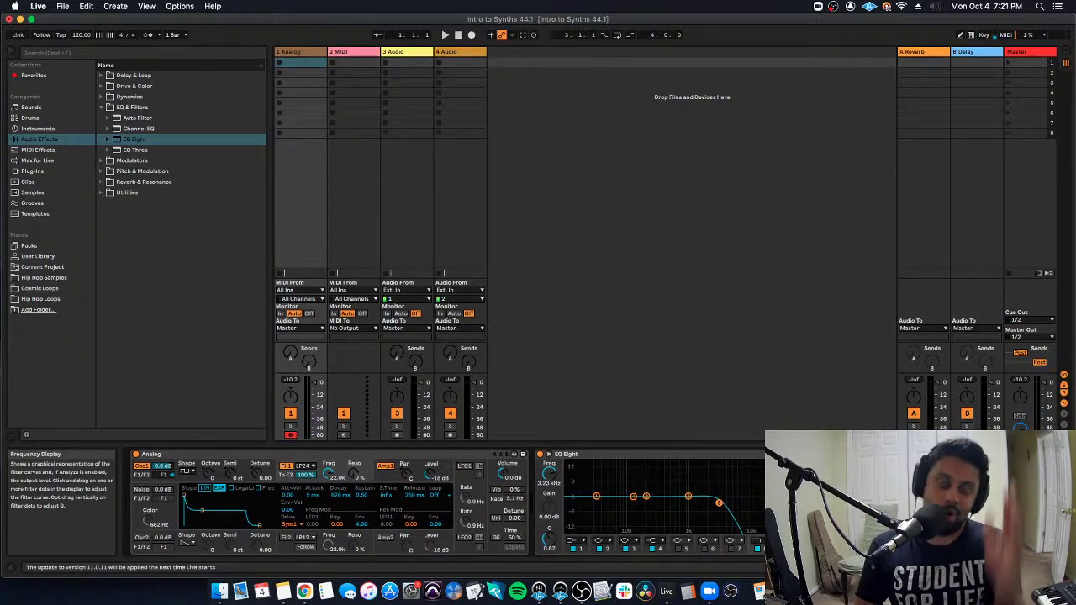
left_click(682, 457)
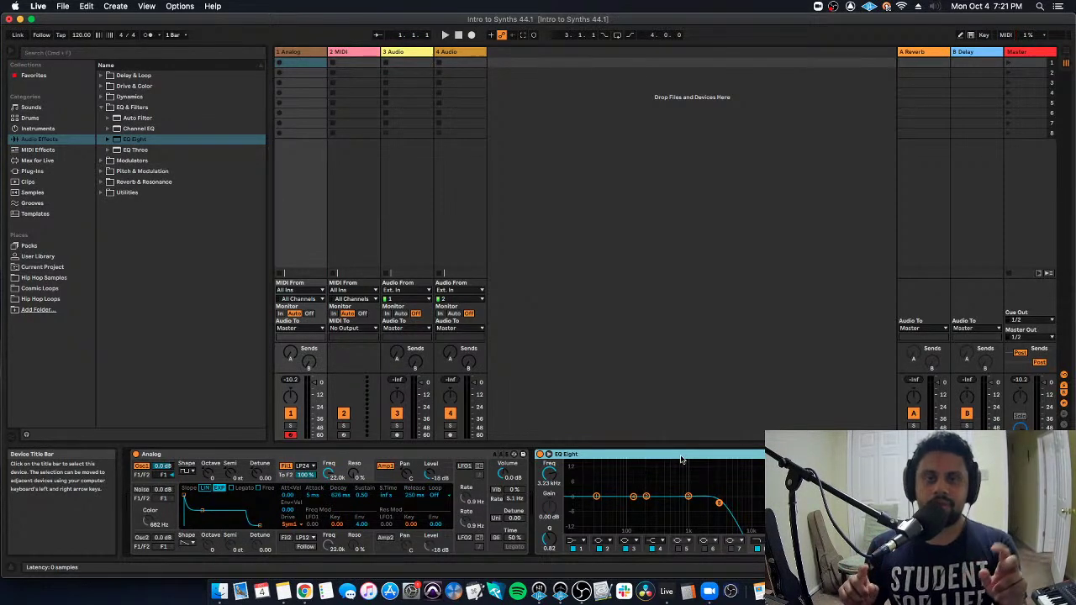
key("Delete")
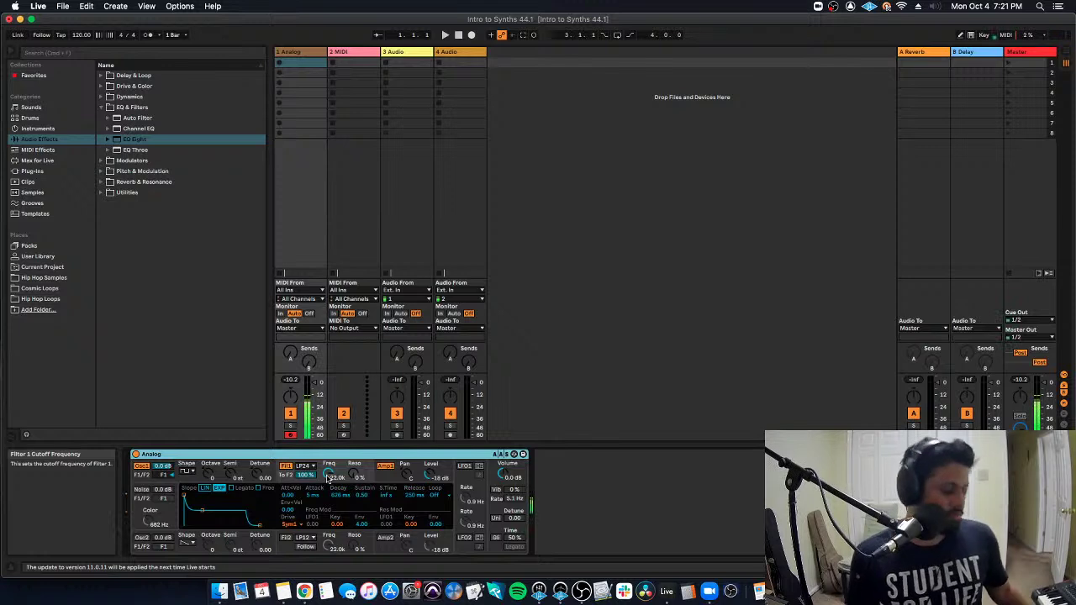
- Try Filter 1's cutoff at 2.5 kHz with resonance up to 79%, and restore them to 22.0 kHz and 0%
left_click_drag(327, 476, 328, 408)
mouse_move(328, 475)
left_mouse_down()
mouse_move(328, 492)
mouse_move(334, 454)
mouse_move(333, 491)
mouse_move(327, 477)
left_mouse_up()
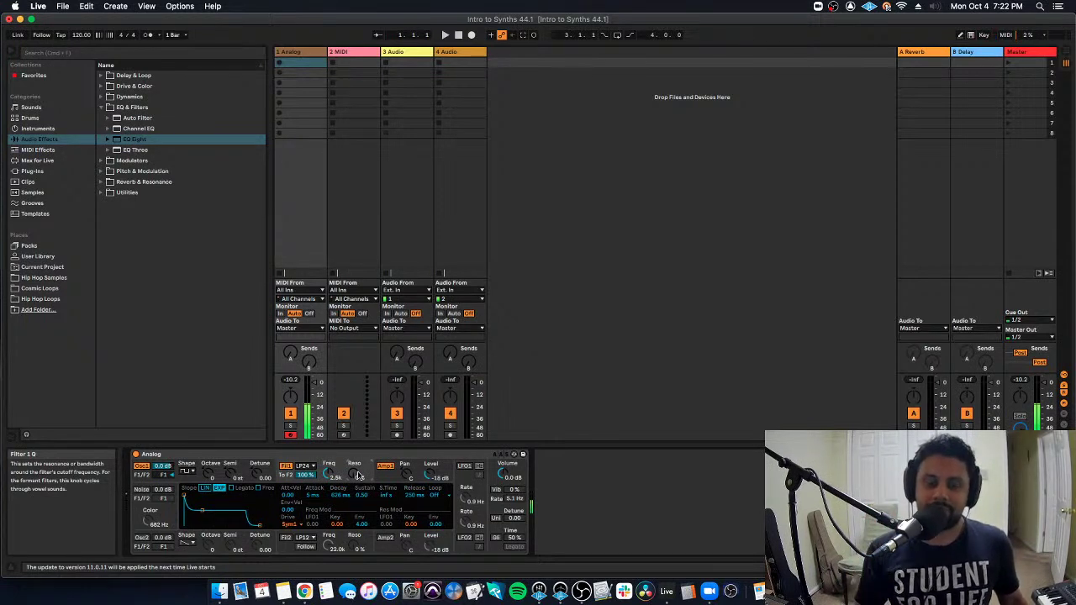
left_click_drag(354, 472, 354, 445)
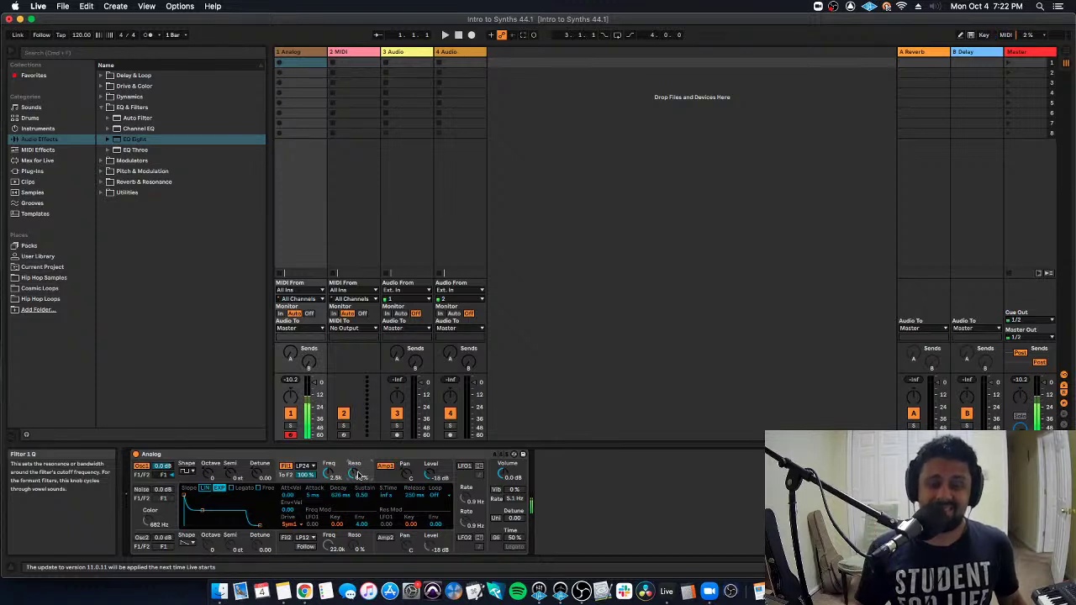
left_click_drag(354, 473, 354, 418)
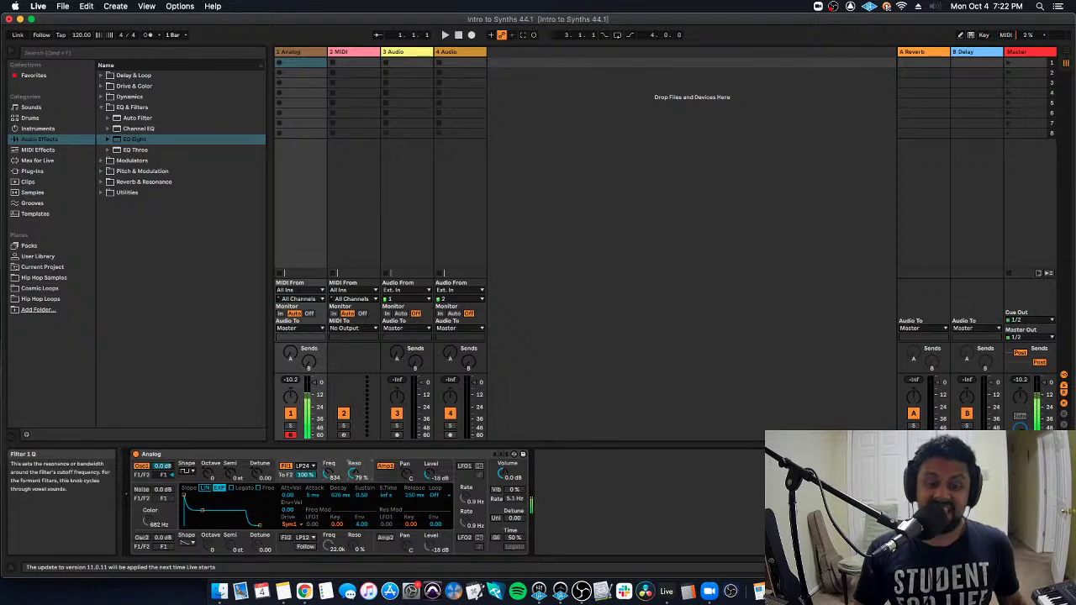
left_click_drag(354, 473, 354, 530)
double_click(330, 475)
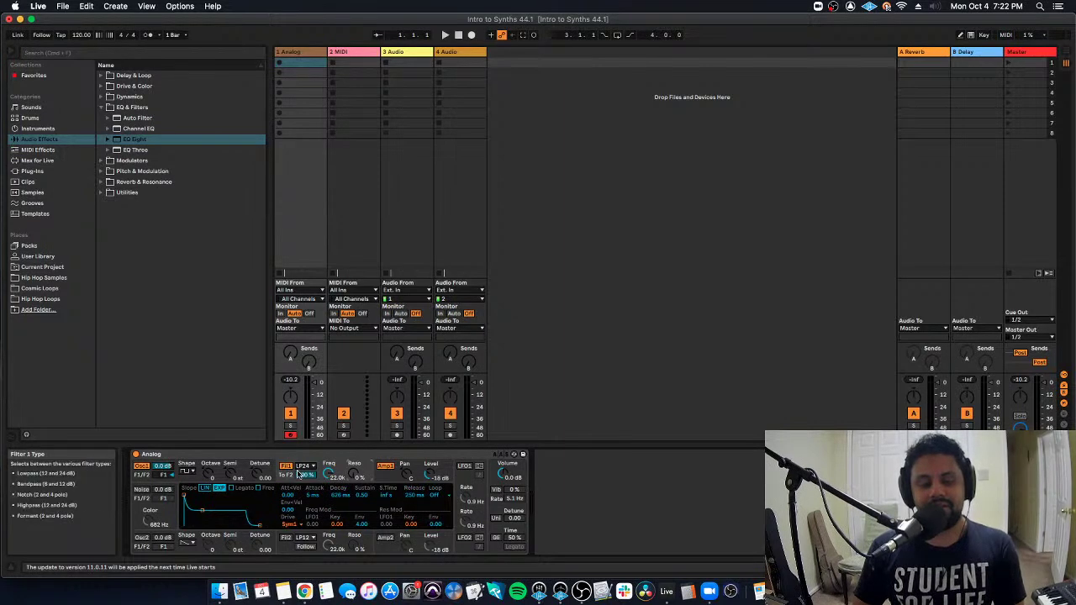
- Show Amplifier 1's settings with its level at -15 dB, try panning it to the left, and reset the pan to center
left_click(378, 476)
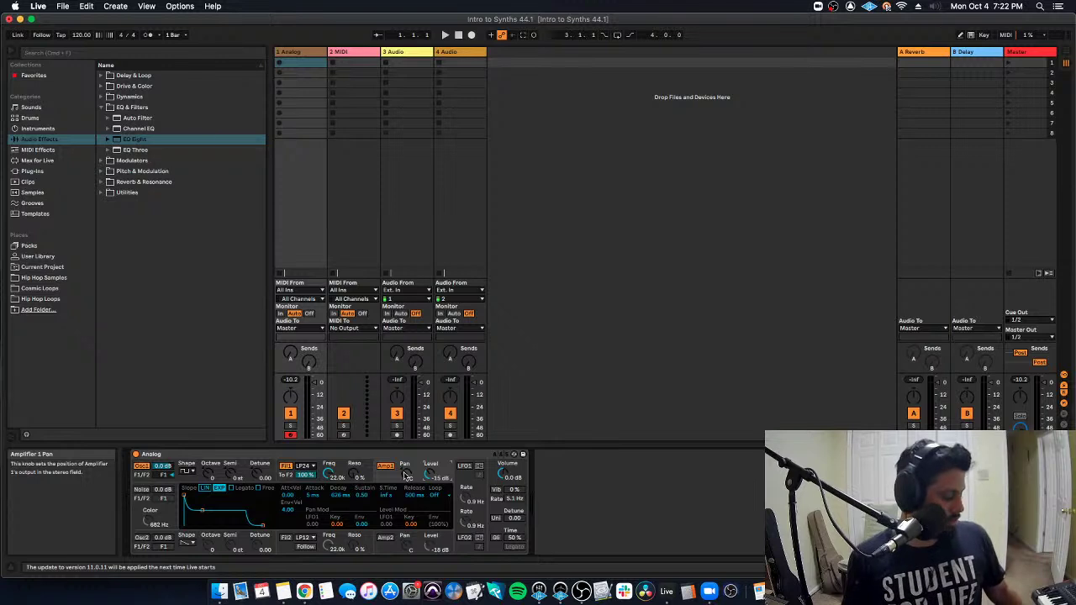
left_click_drag(405, 476, 405, 505)
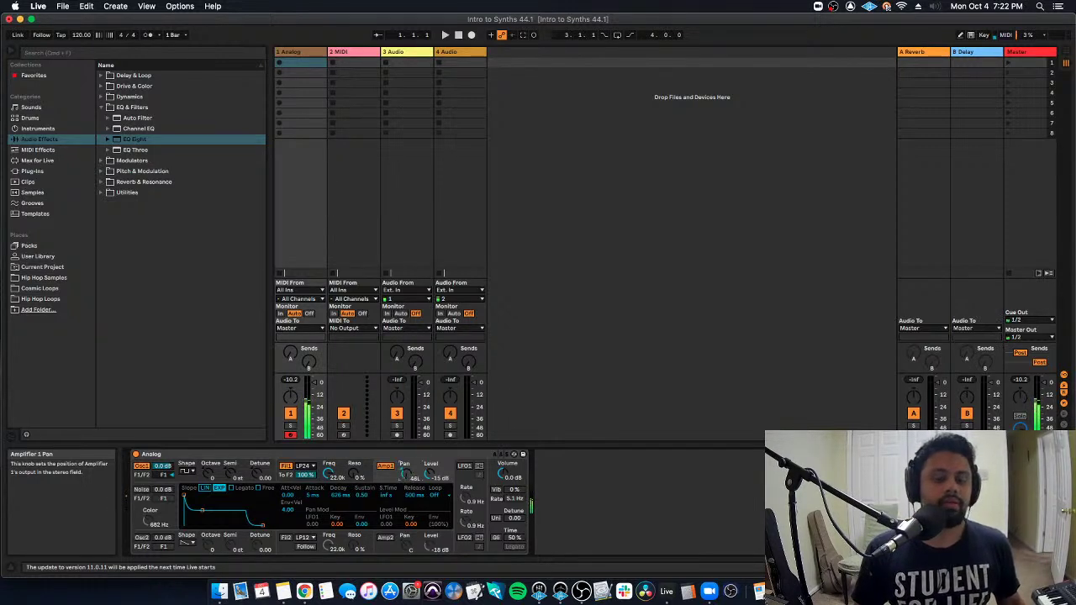
double_click(406, 475)
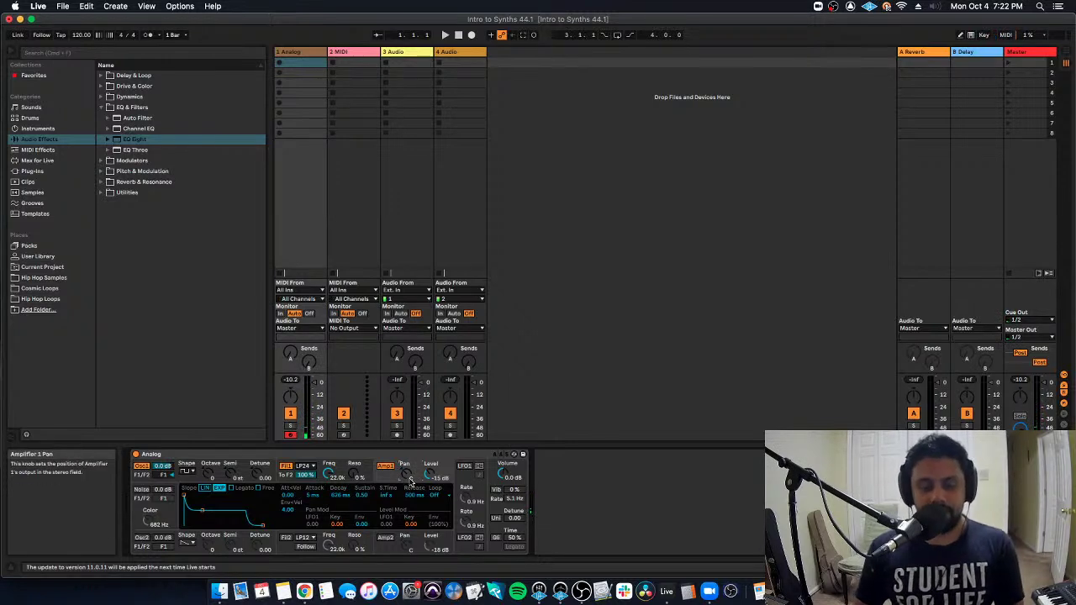
key("super+Tab")
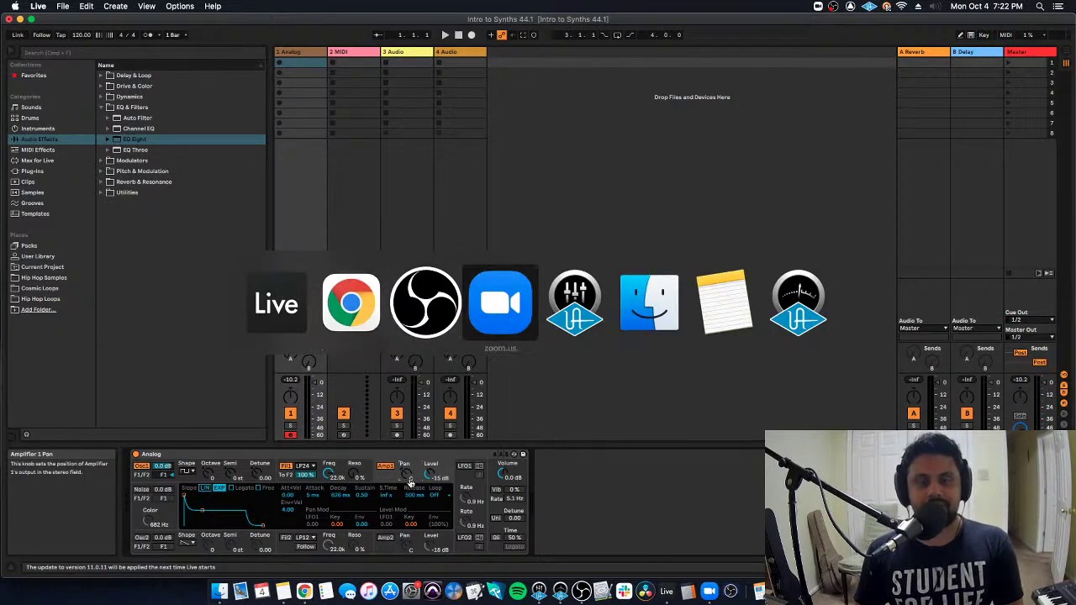
key("super+Tab")
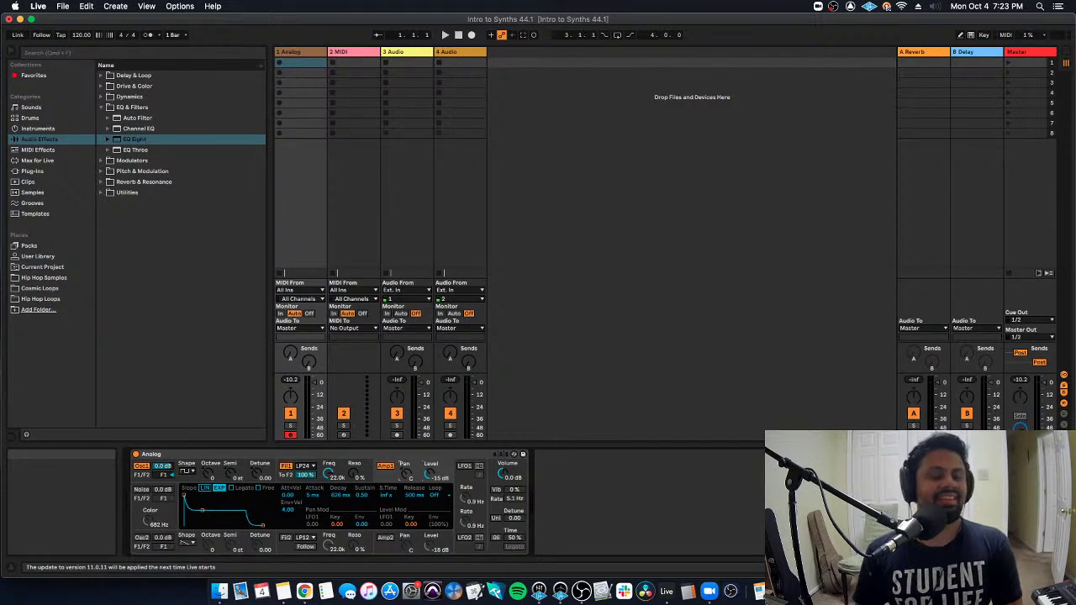
key("super+Tab")
key("super+Tab")
key("super+Tab")
key("super+Tab")
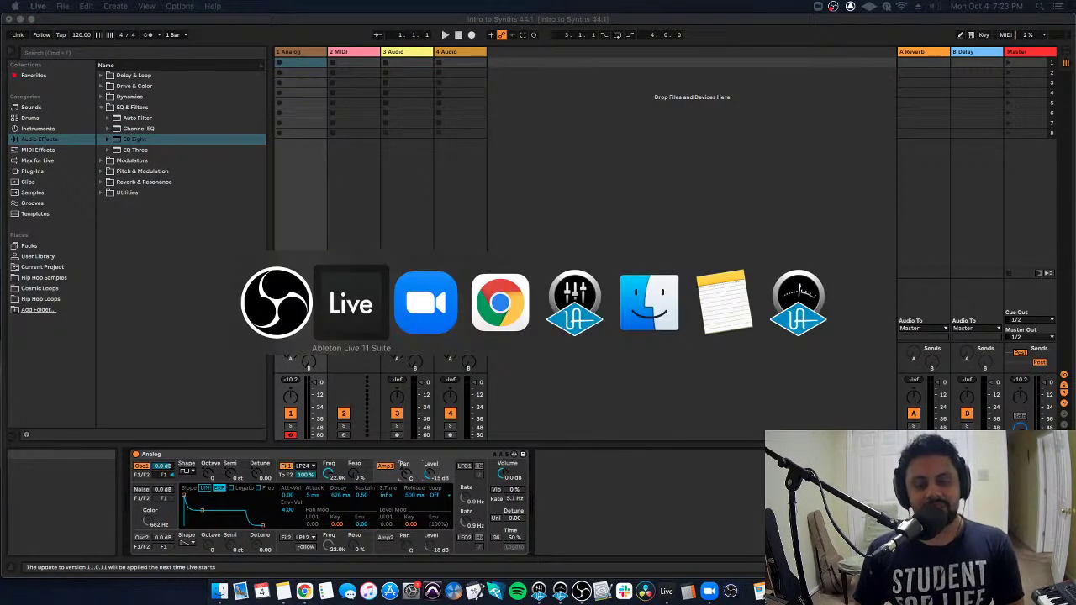
key("super+Tab")
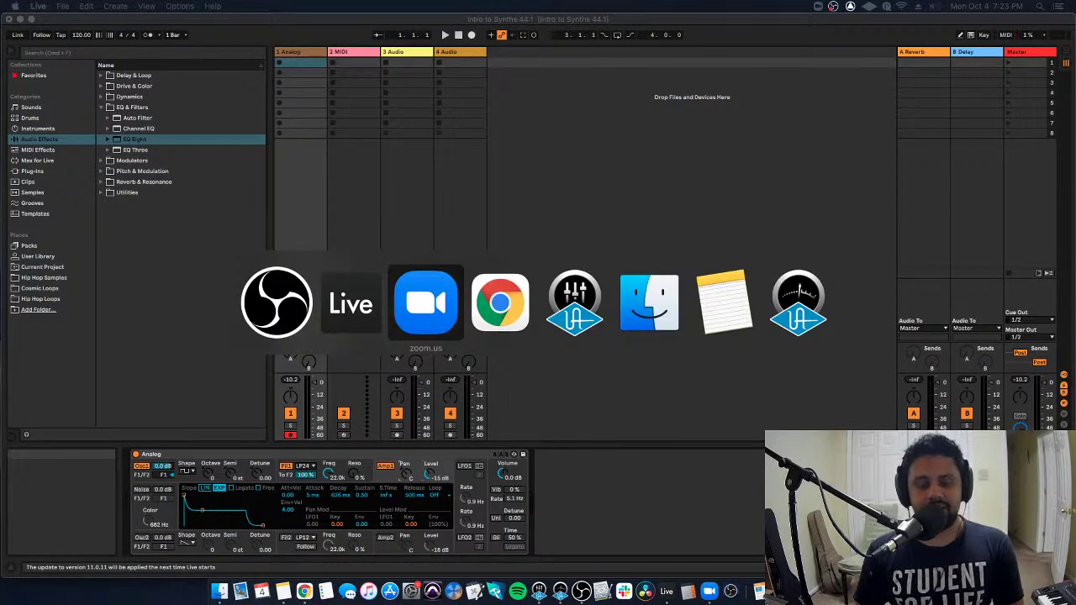
key("super+Tab")
key("Escape")
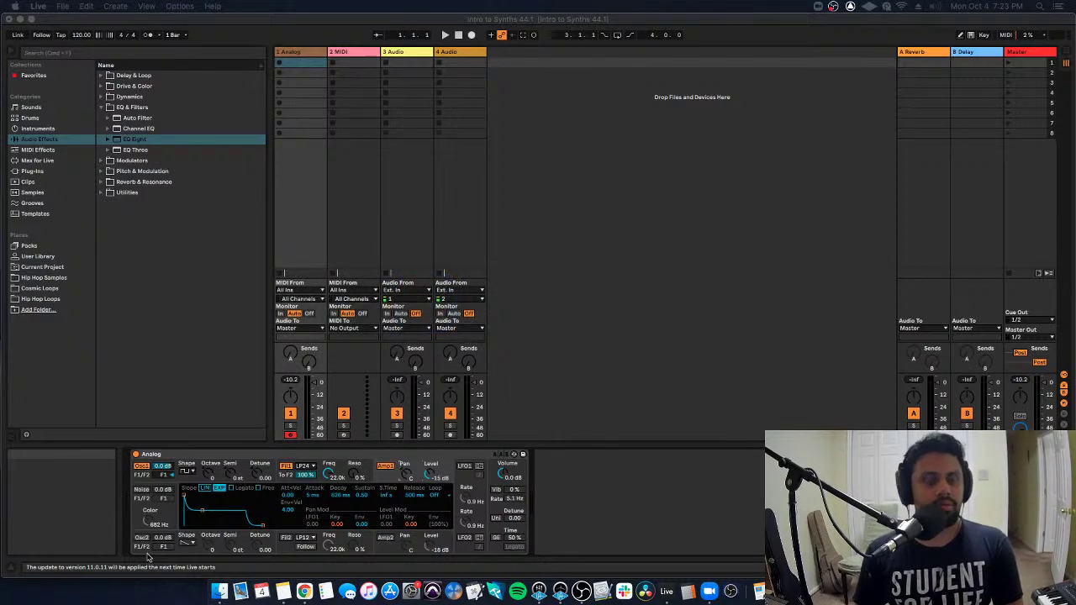
left_click(388, 480)
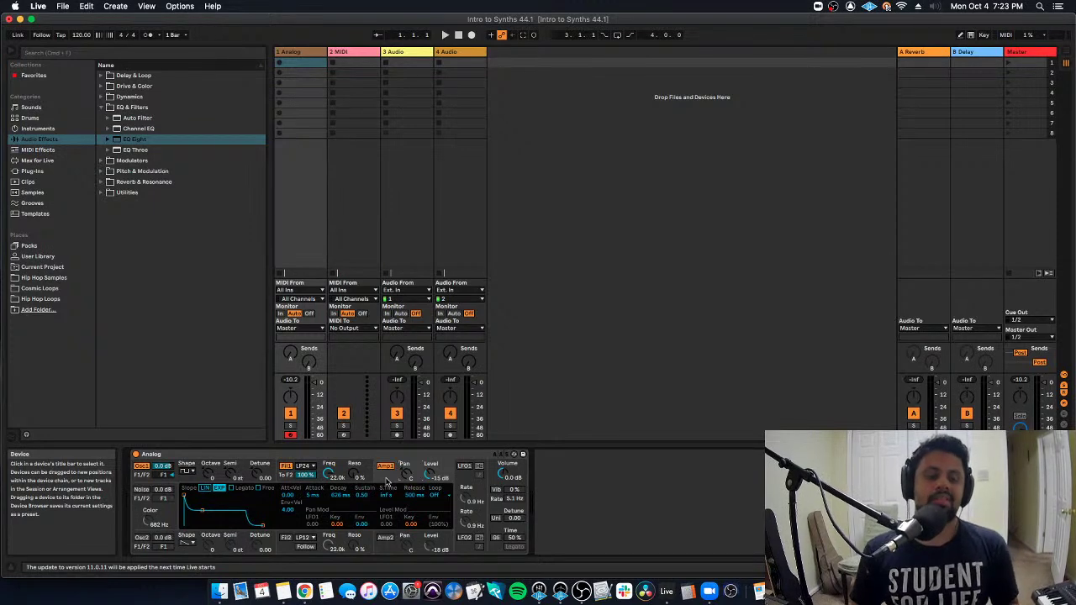
- Switch Amplifier 1's envelope to linear slopes and shape it with a 1.72 s attack, 965 ms decay and 0.55 sustain
left_click(223, 489)
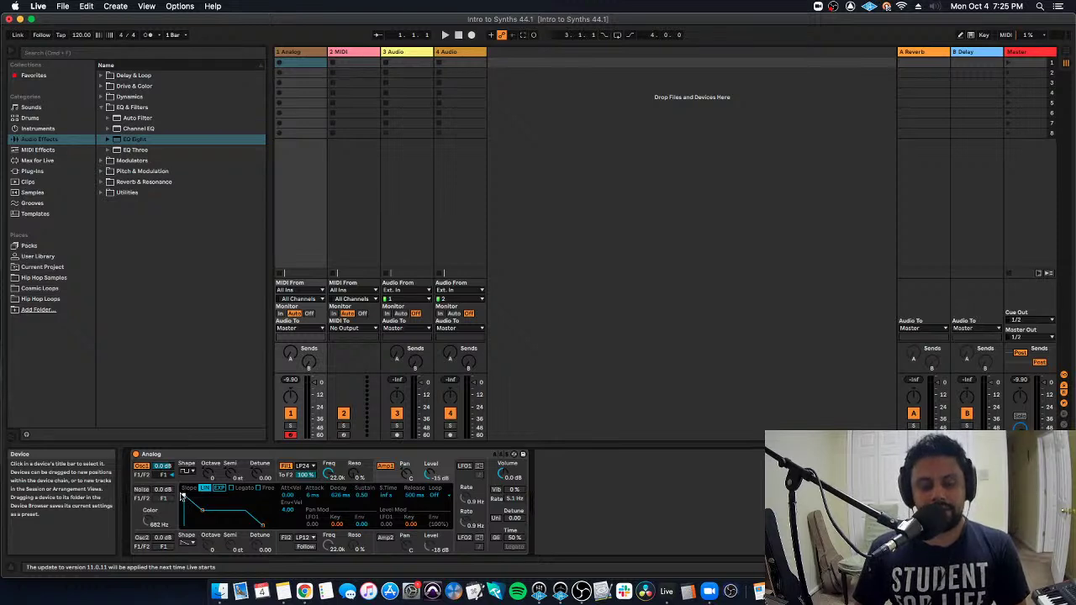
left_click_drag(184, 495, 195, 495)
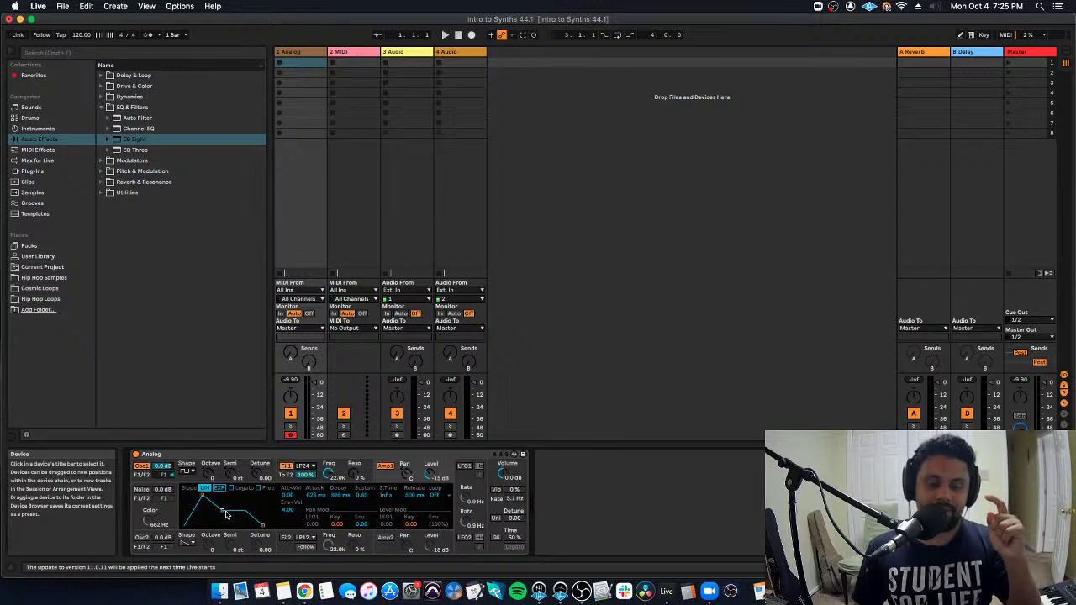
left_click_drag(223, 514, 222, 508)
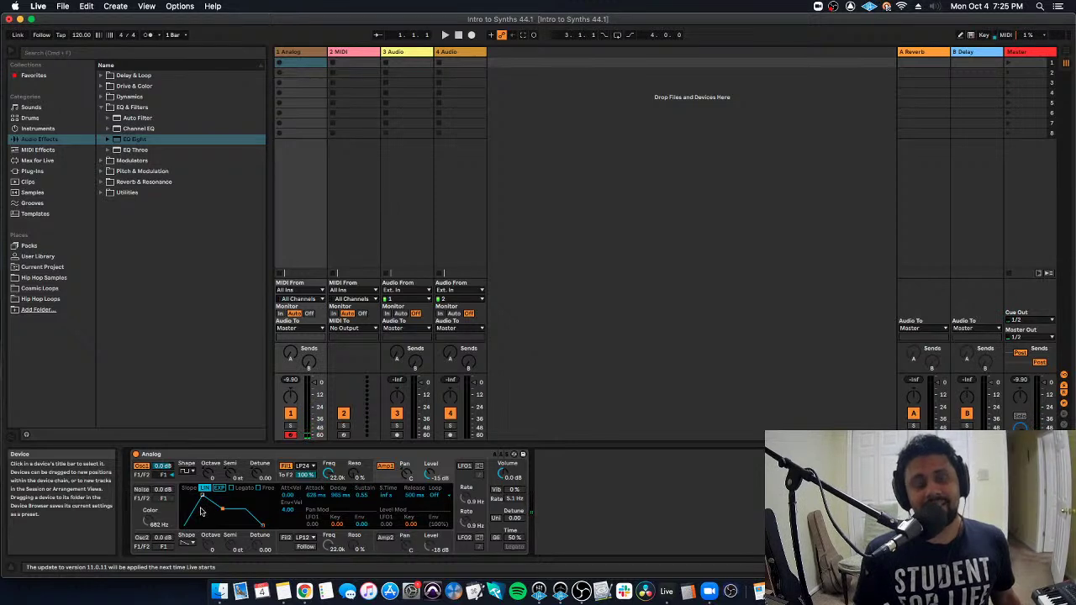
mouse_move(201, 511)
left_mouse_down()
mouse_move(203, 502)
mouse_move(186, 508)
left_mouse_up()
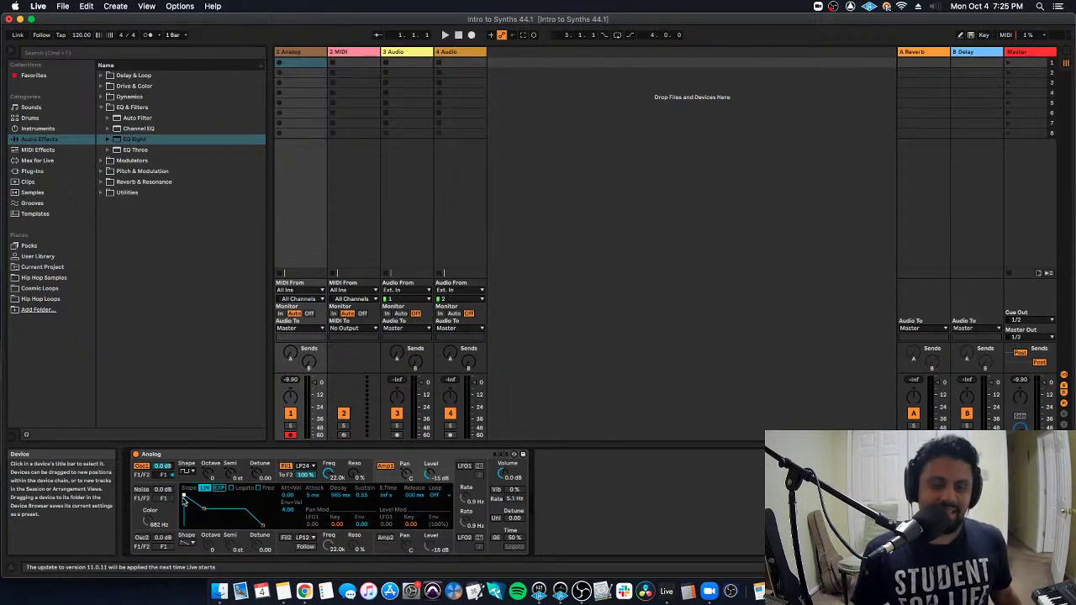
left_click_drag(184, 497, 206, 495)
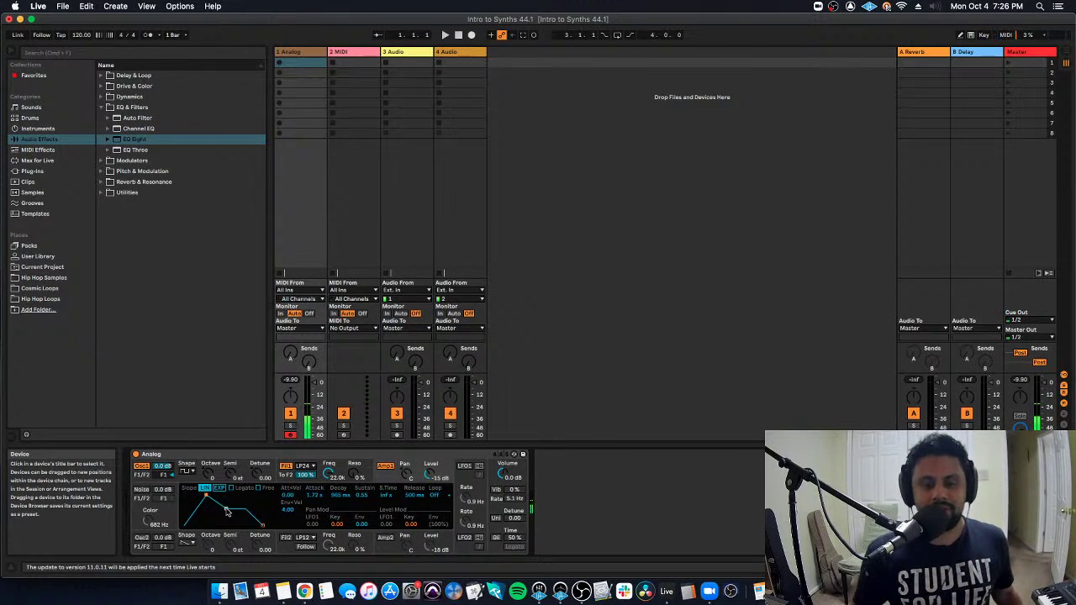
- Lower the amplifier envelope's sustain to 0.26 and lengthen its release to 2.65 s
left_click(225, 509)
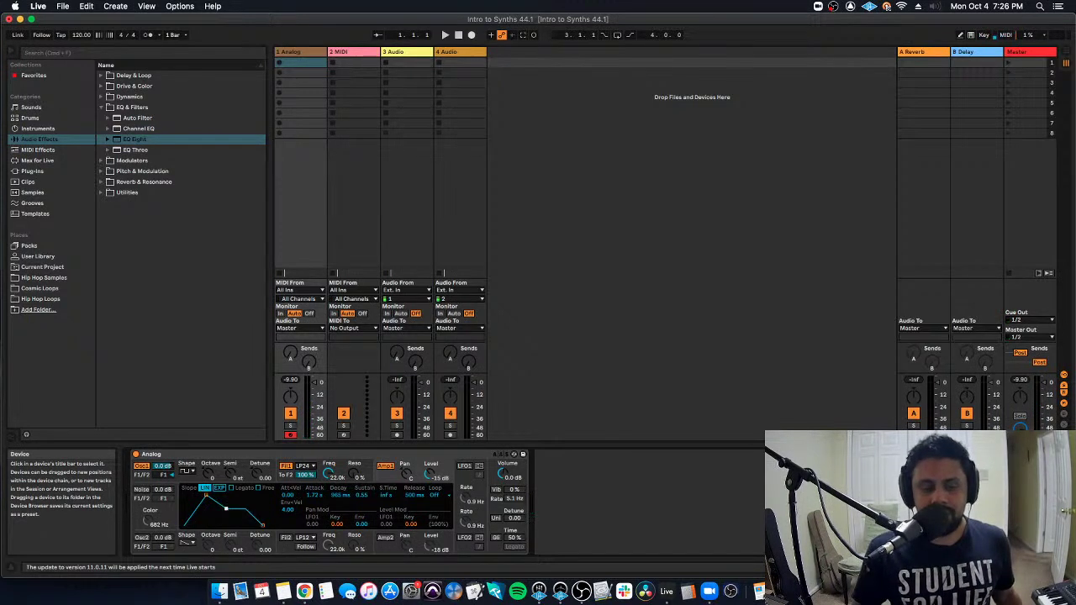
left_click_drag(226, 510, 227, 517)
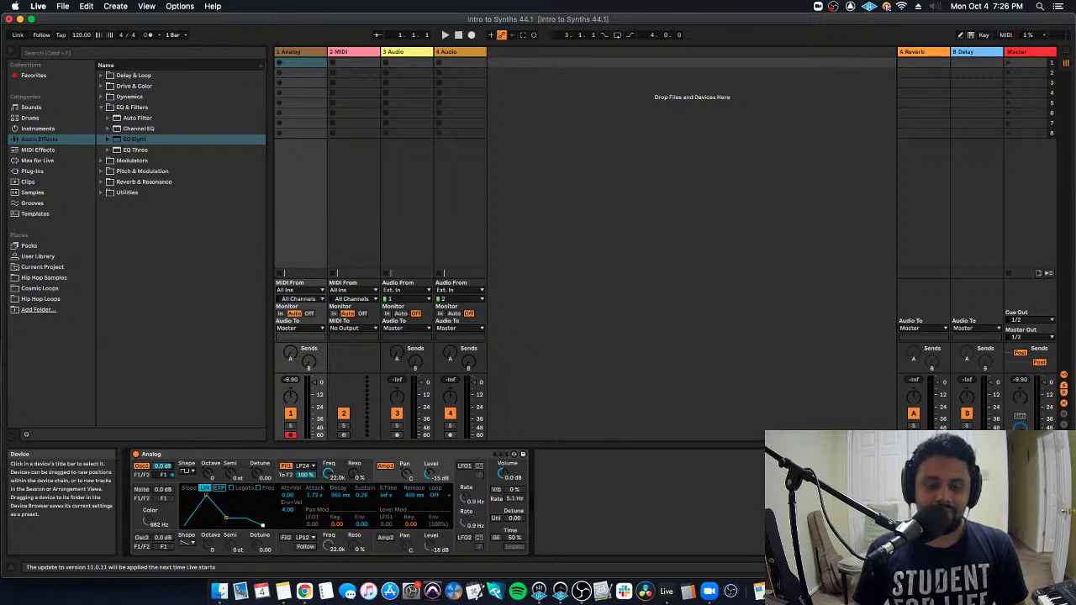
left_click_drag(263, 526, 266, 525)
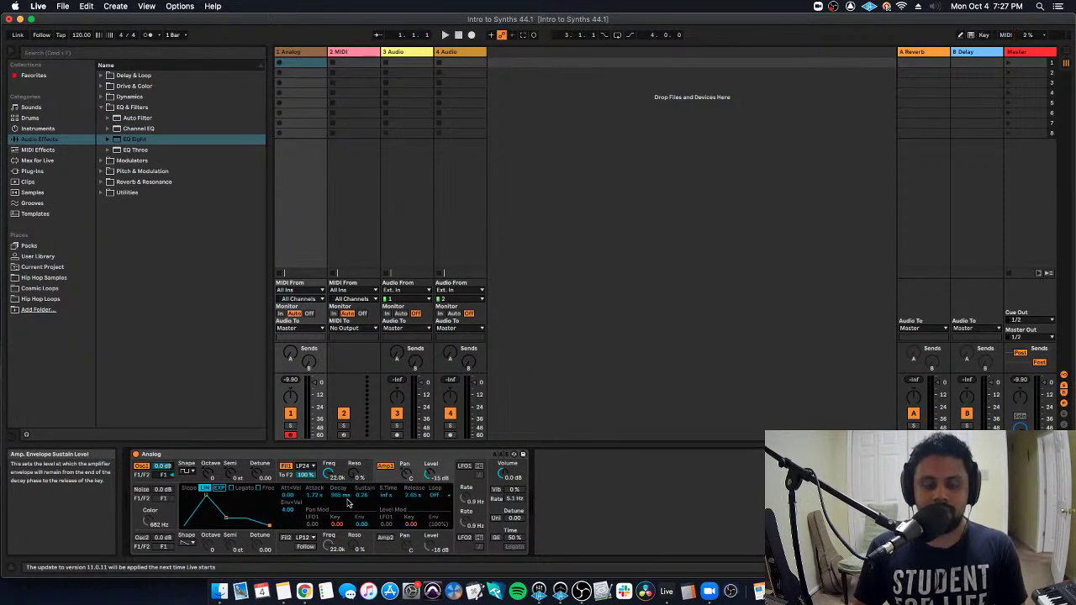
- Reshape the amplifier envelope to a 5 ms attack, 81 ms decay, 0.66 sustain and 1.49 s release
left_click_drag(207, 496, 266, 526)
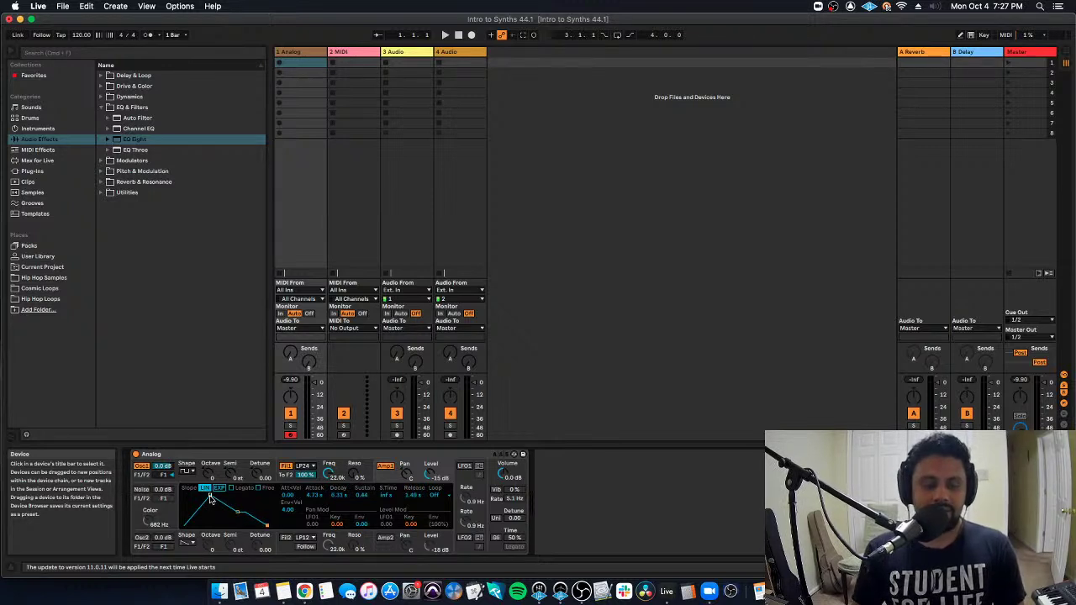
mouse_move(210, 498)
left_mouse_down()
mouse_move(184, 497)
mouse_move(192, 513)
mouse_move(185, 499)
mouse_move(193, 502)
left_mouse_up()
left_click_drag(269, 526, 245, 526)
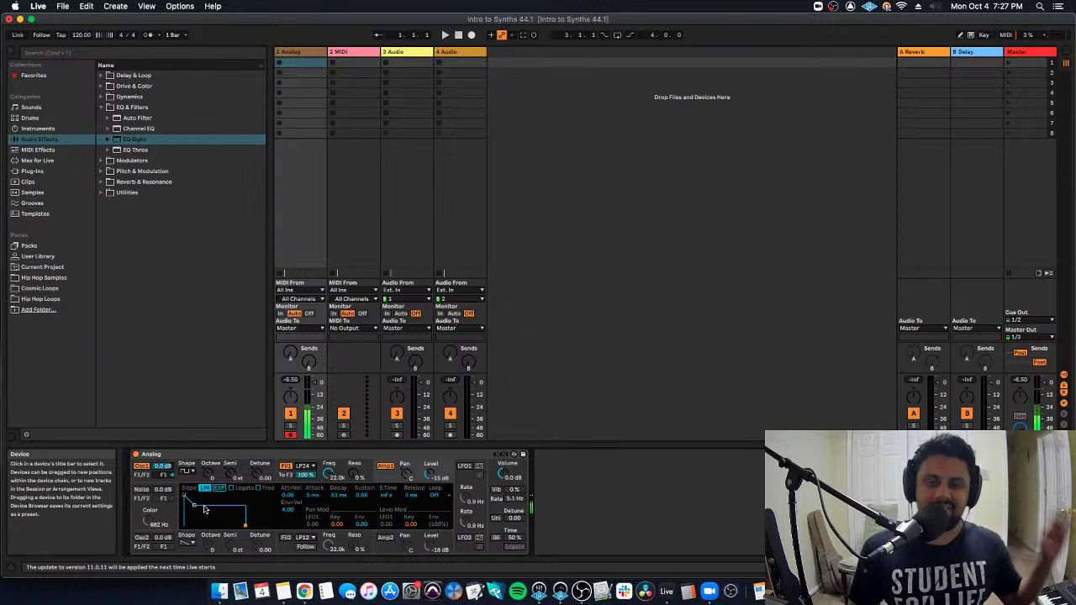
left_click_drag(245, 526, 268, 525)
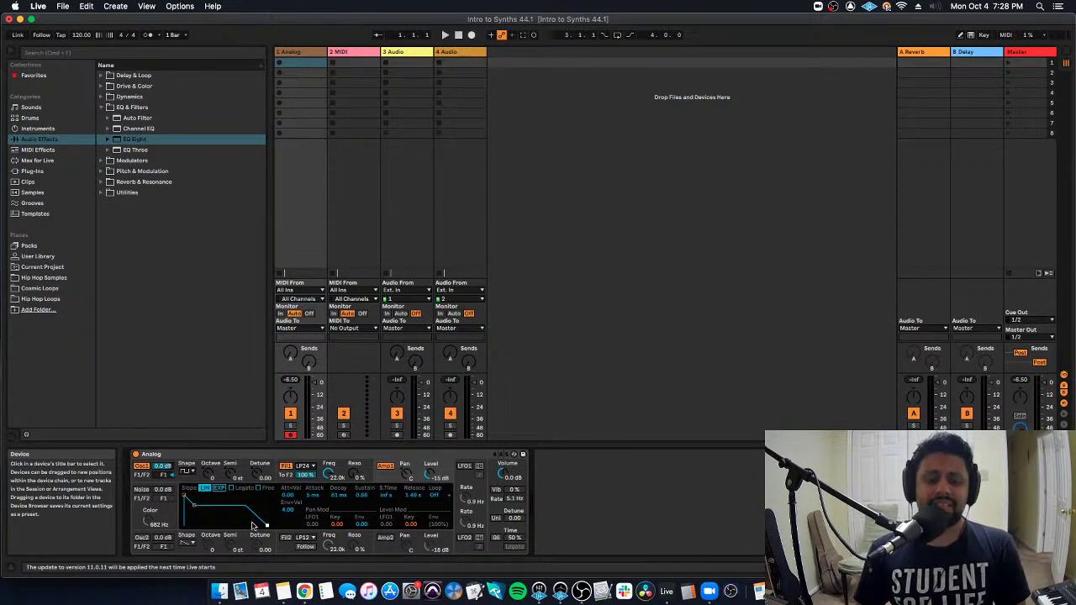
- Compare linear and exponential slopes on the amplifier envelope with the attack raised to 406 ms, ending on exponential
left_click(220, 488)
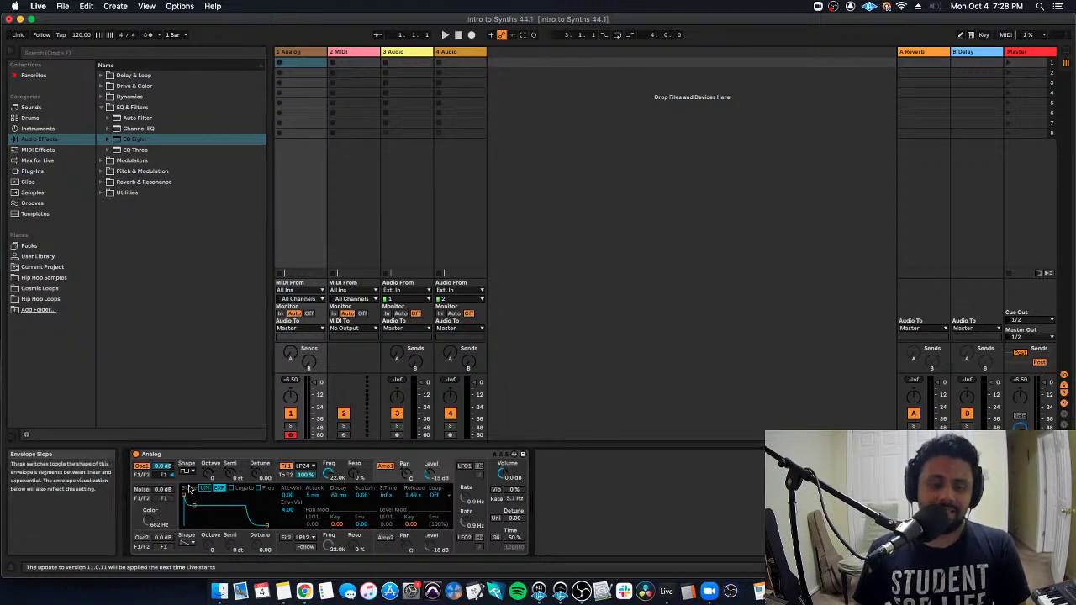
left_click(205, 489)
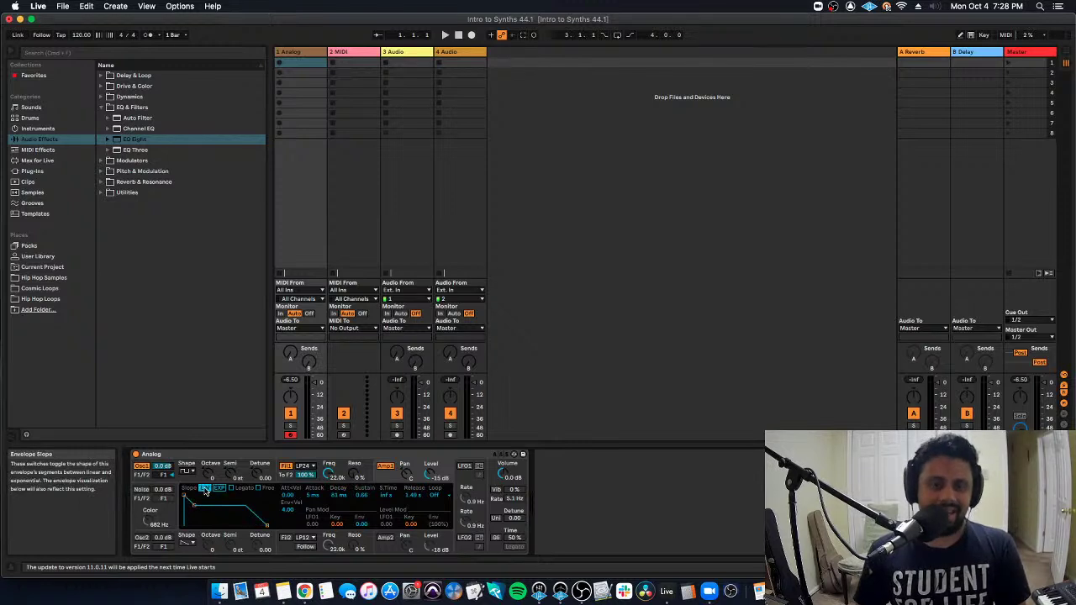
left_click(218, 487)
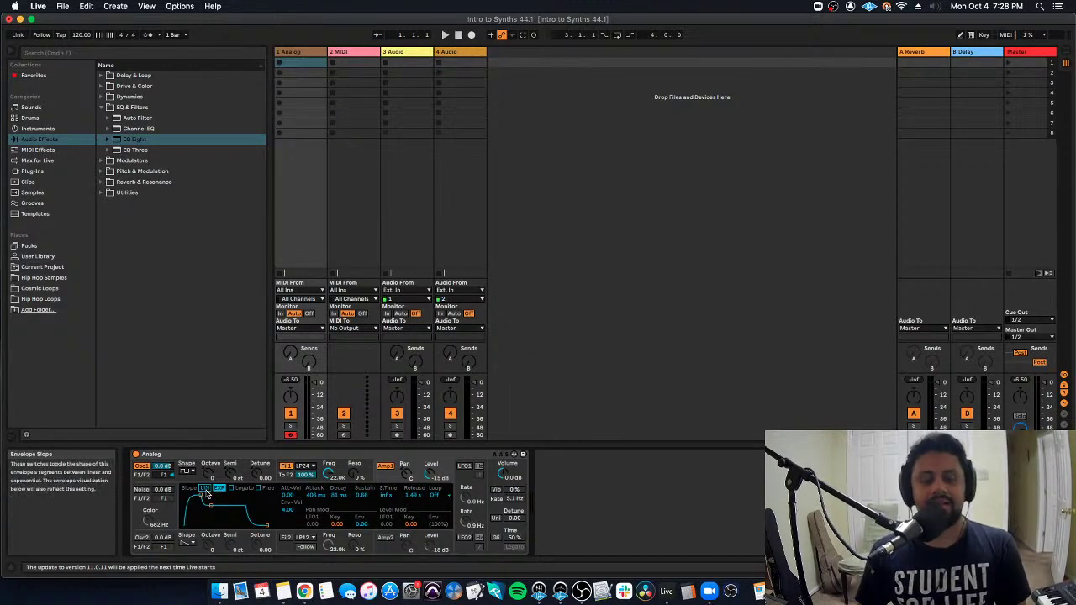
left_click(205, 489)
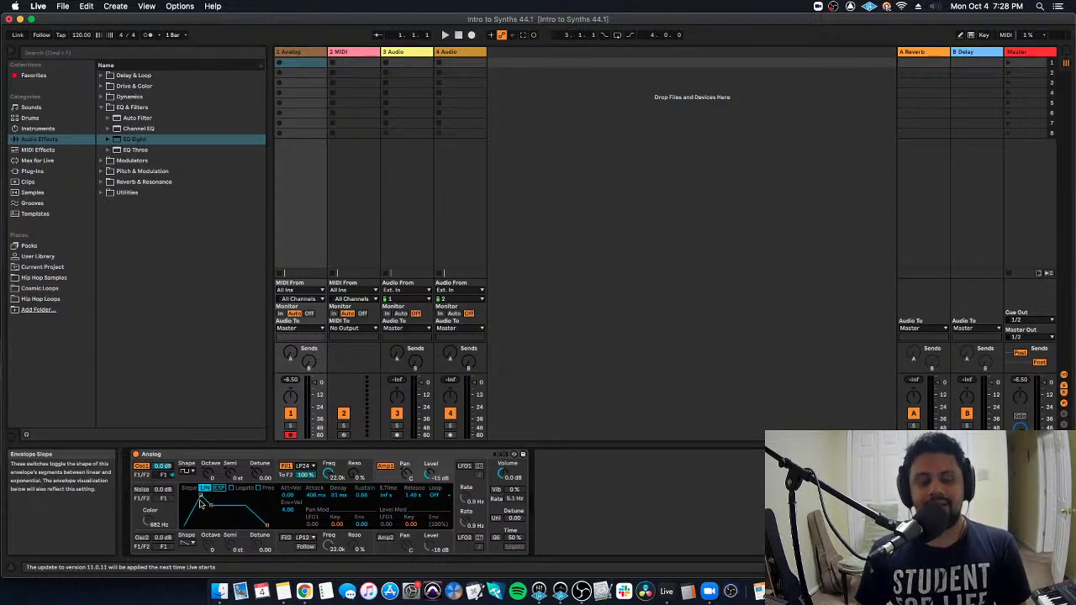
left_click(219, 488)
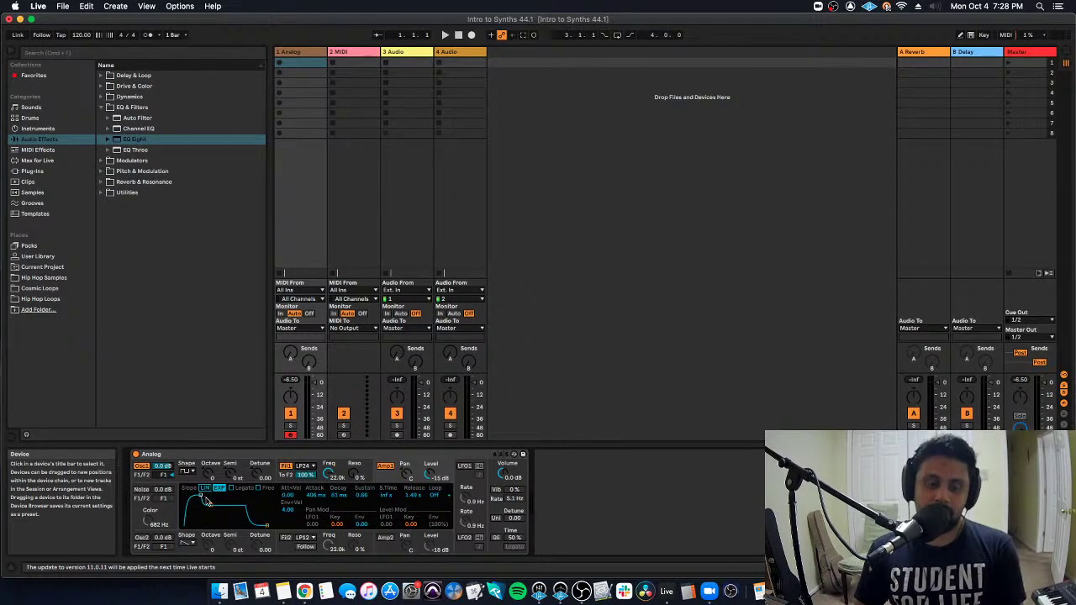
- Give Filter 1's envelope linear slopes and a 4.73 s attack, and lower the filter cutoff to 1.1 kHz
left_click(285, 480)
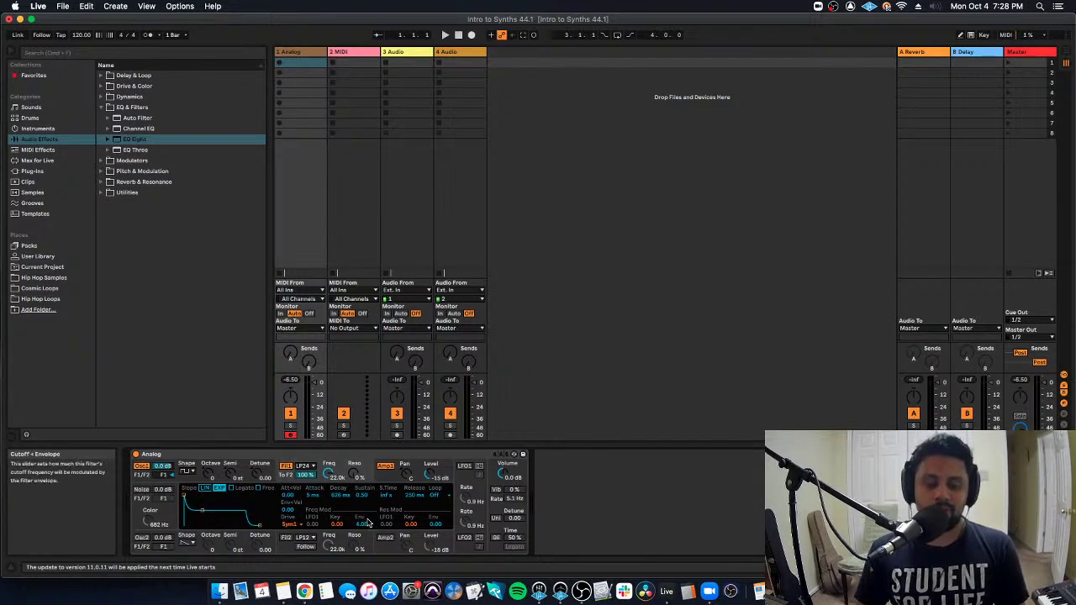
left_click_drag(184, 495, 211, 496)
left_click(207, 489)
left_click_drag(328, 475, 328, 523)
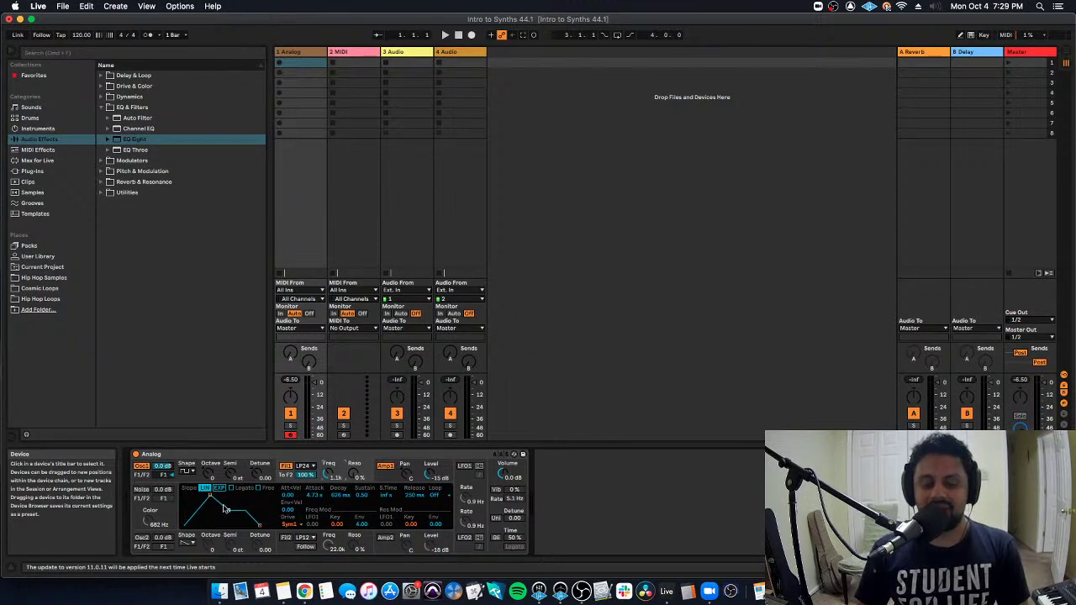
- Shorten Filter 1's envelope attack to 5 ms and open the filter cutoff to 22.0 kHz
left_click_drag(212, 497, 185, 497)
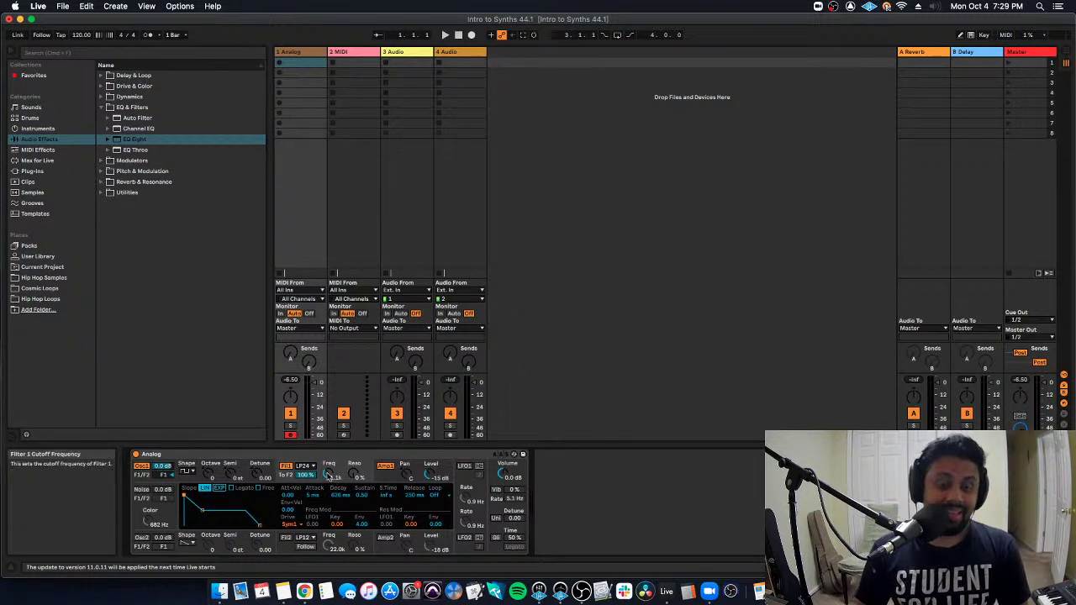
left_click_drag(328, 477, 328, 458)
- Review the settings of Oscillator 1, Filter 1 and Amplifier 1 in turn, following the signal path
left_click(391, 482)
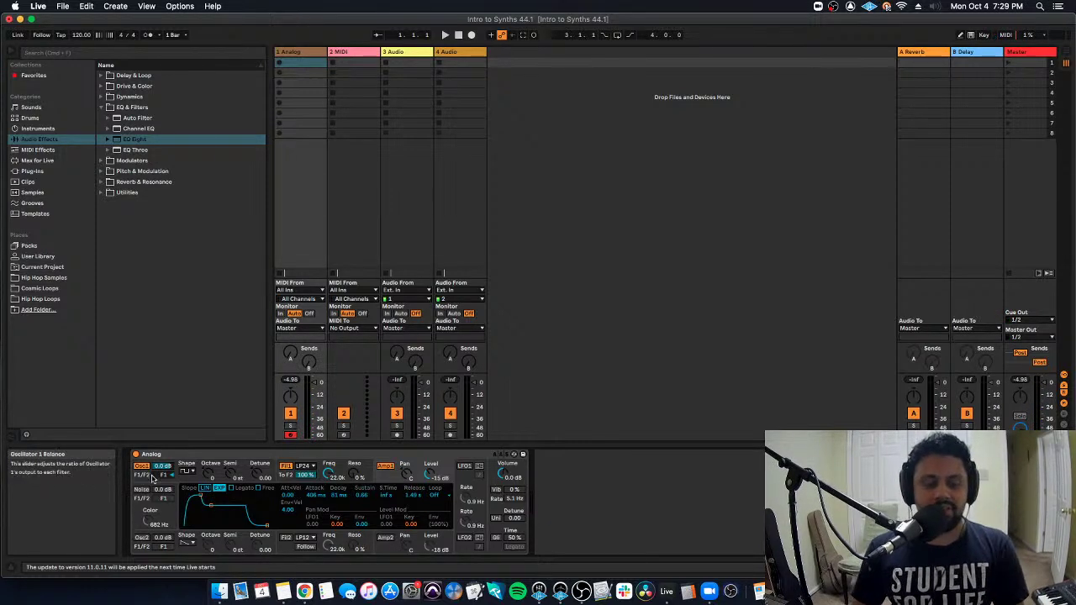
left_click(152, 479)
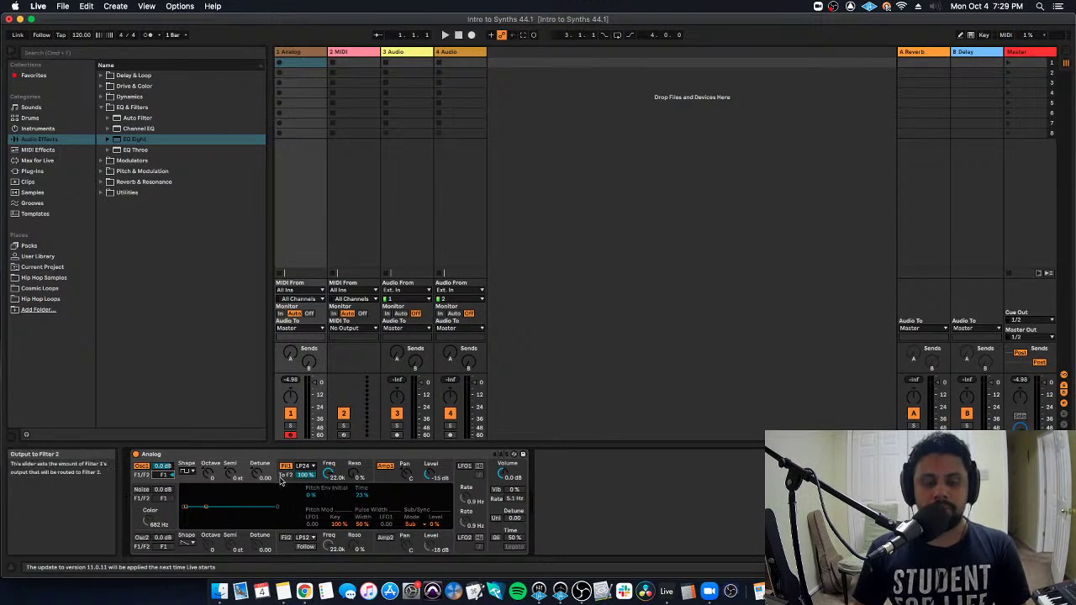
left_click(280, 479)
left_click(376, 481)
left_click(144, 479)
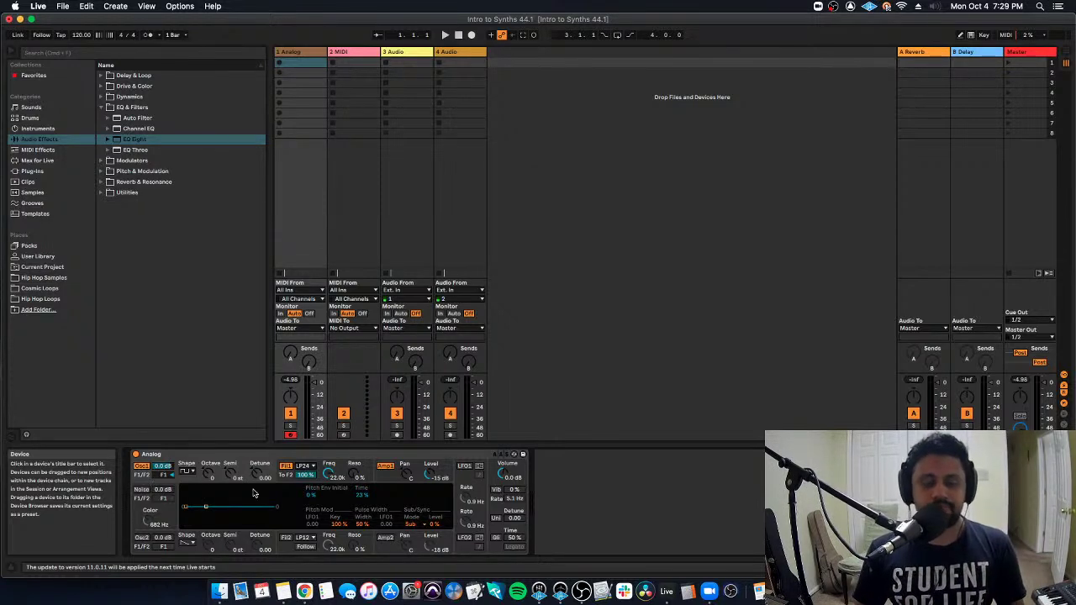
left_click(284, 481)
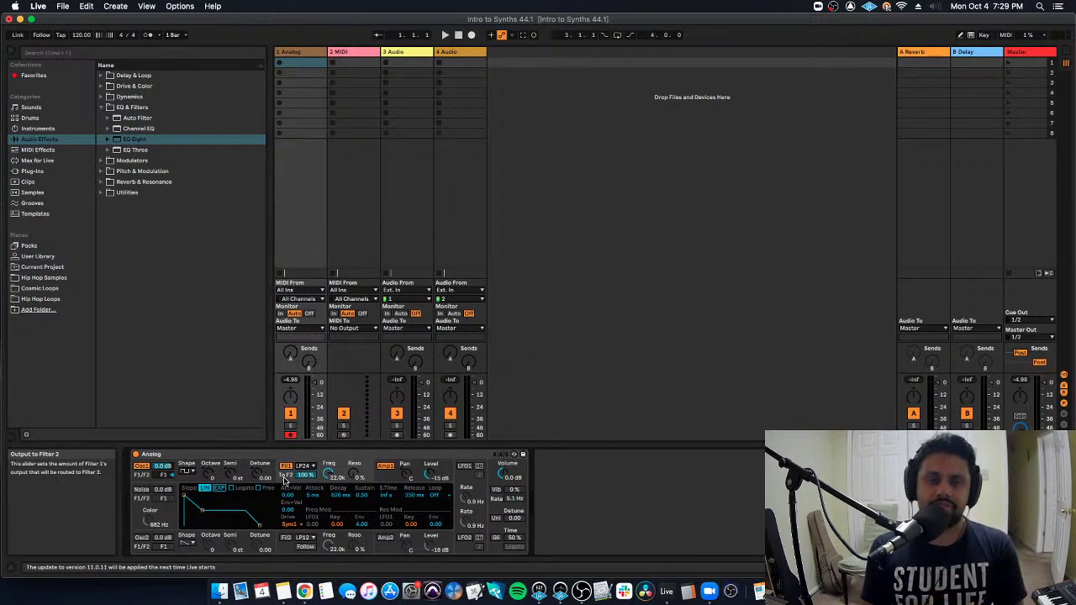
left_click(391, 479)
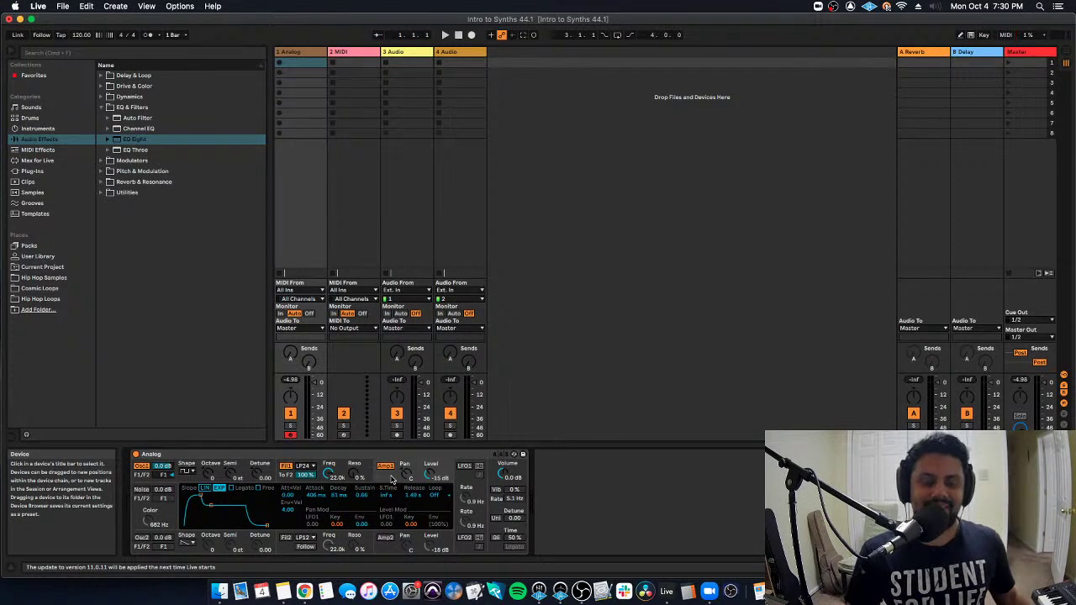
- Lower Filter 1's cutoff to 2.3 kHz and lengthen its envelope attack to 835 ms
mouse_move(329, 475)
left_mouse_down()
mouse_move(329, 542)
mouse_move(328, 495)
left_mouse_up()
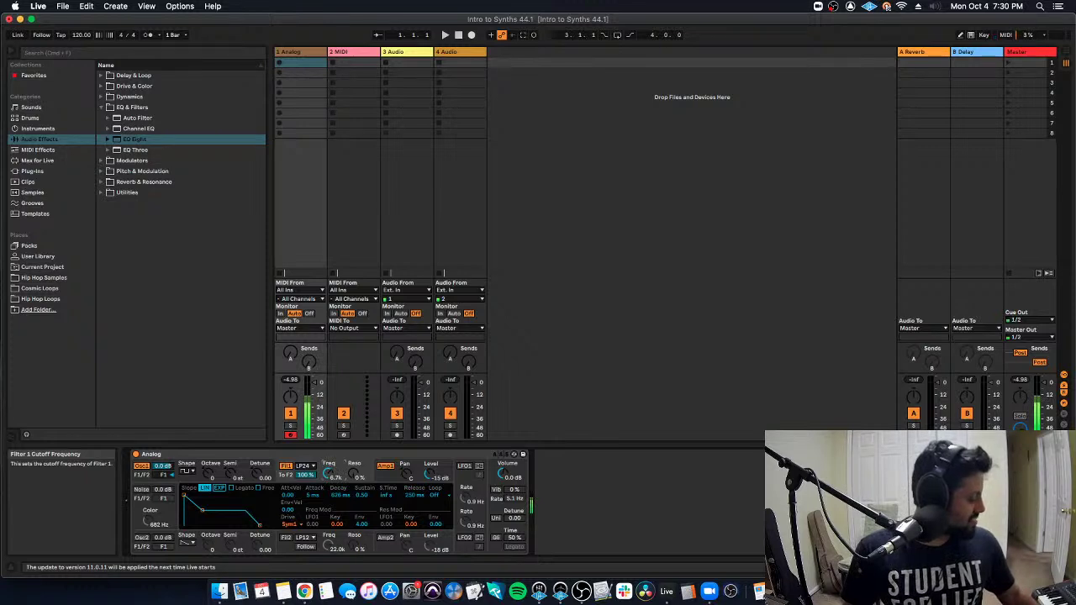
mouse_move(328, 475)
left_mouse_down()
mouse_move(329, 496)
mouse_move(314, 483)
mouse_move(315, 455)
mouse_move(328, 469)
left_mouse_up()
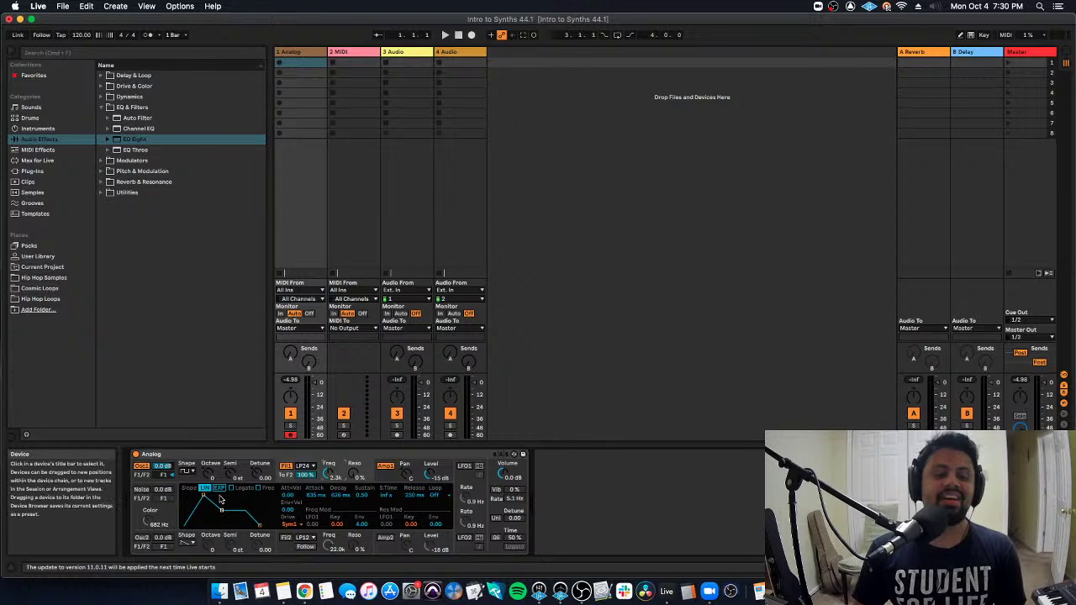
- Reshape the amplifier envelope with linear slopes, a 6 ms attack, 304 ms decay, 0.62 sustain and 835 ms release
left_click(386, 478)
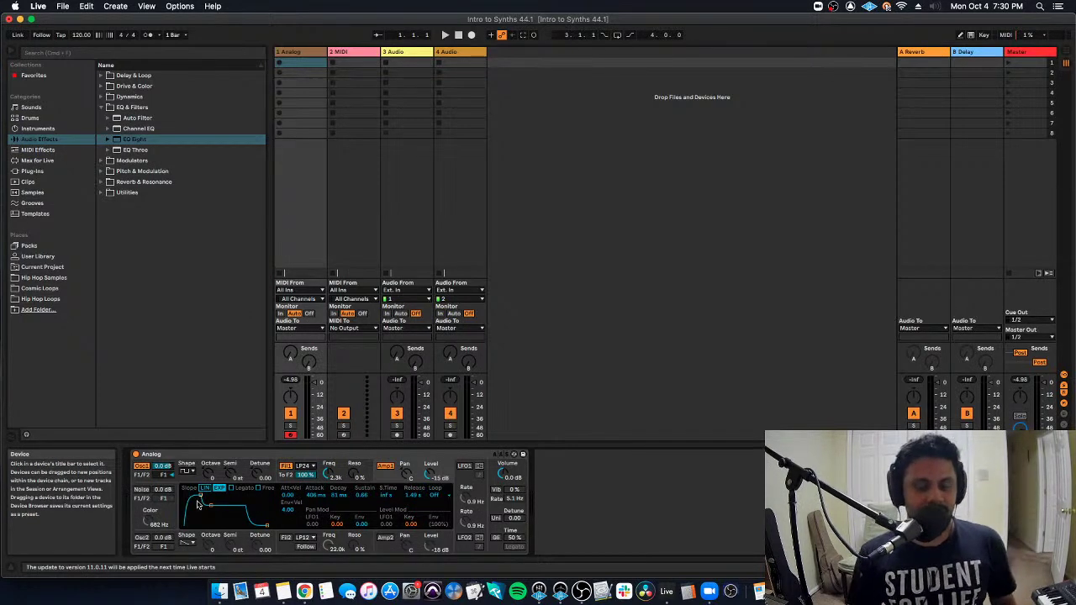
mouse_move(202, 498)
left_mouse_down()
mouse_move(185, 496)
mouse_move(202, 510)
left_mouse_up()
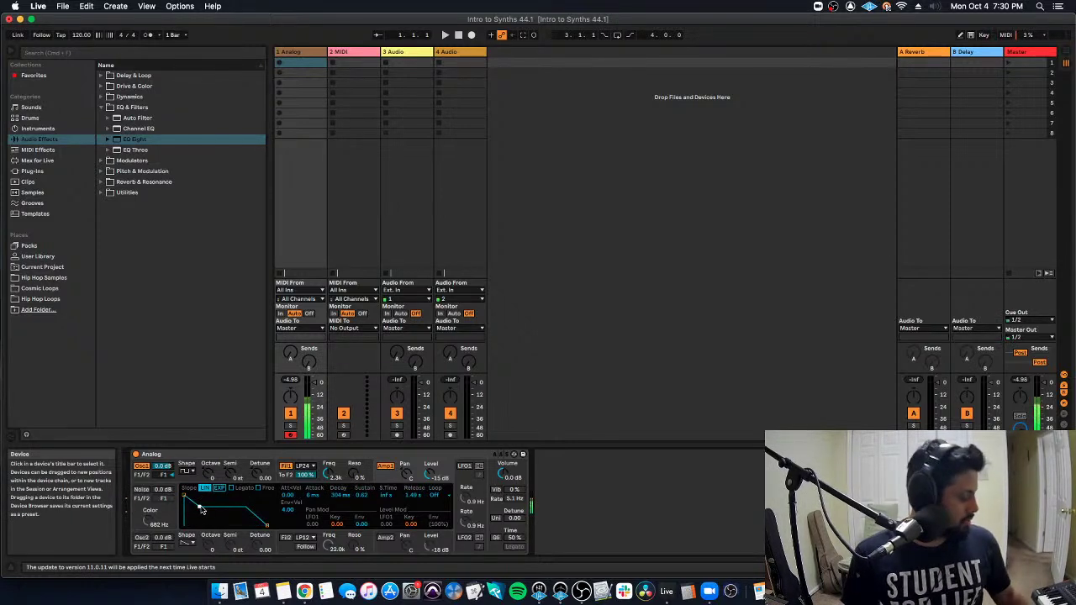
left_click_drag(266, 525, 263, 525)
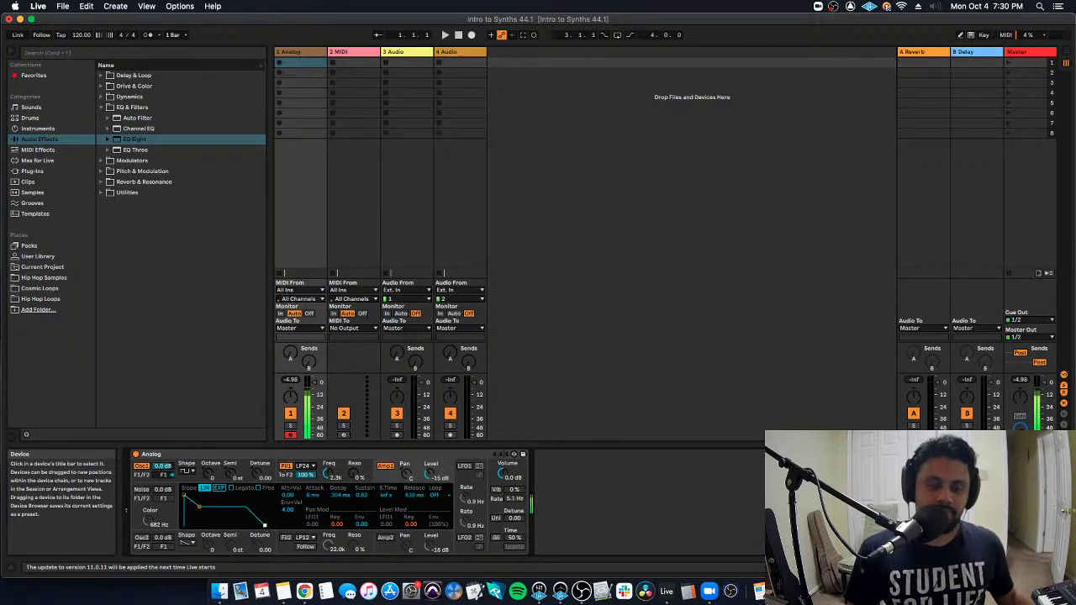
- Reshape Filter 1's envelope to a 5 ms attack, about 262 ms decay and 0.64 sustain
left_click(287, 476)
left_click_drag(203, 510, 201, 506)
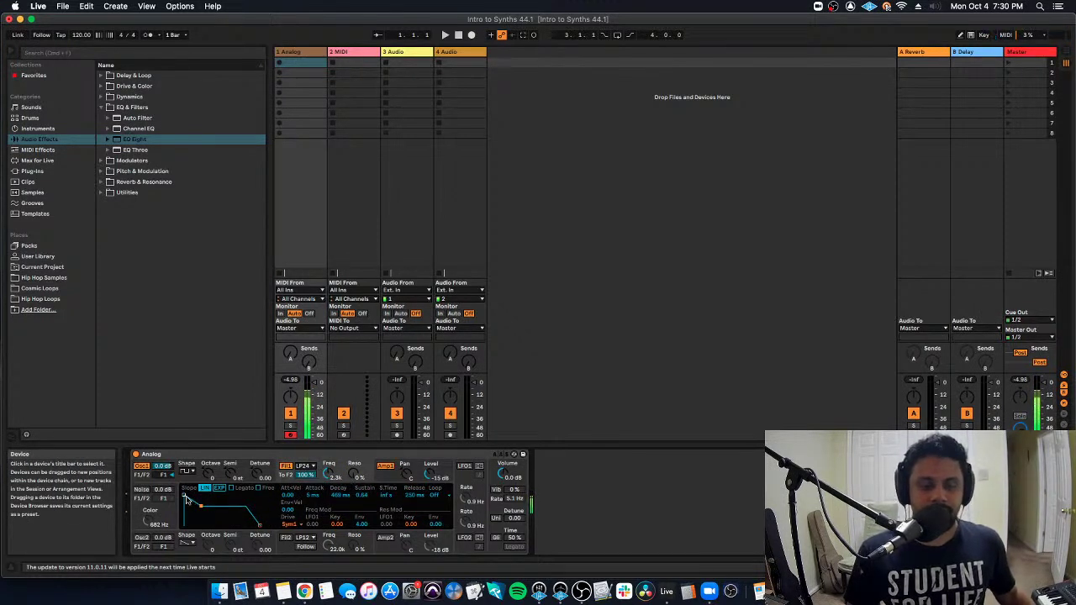
mouse_move(204, 507)
left_mouse_down()
mouse_move(196, 496)
mouse_move(193, 515)
mouse_move(210, 510)
left_mouse_up()
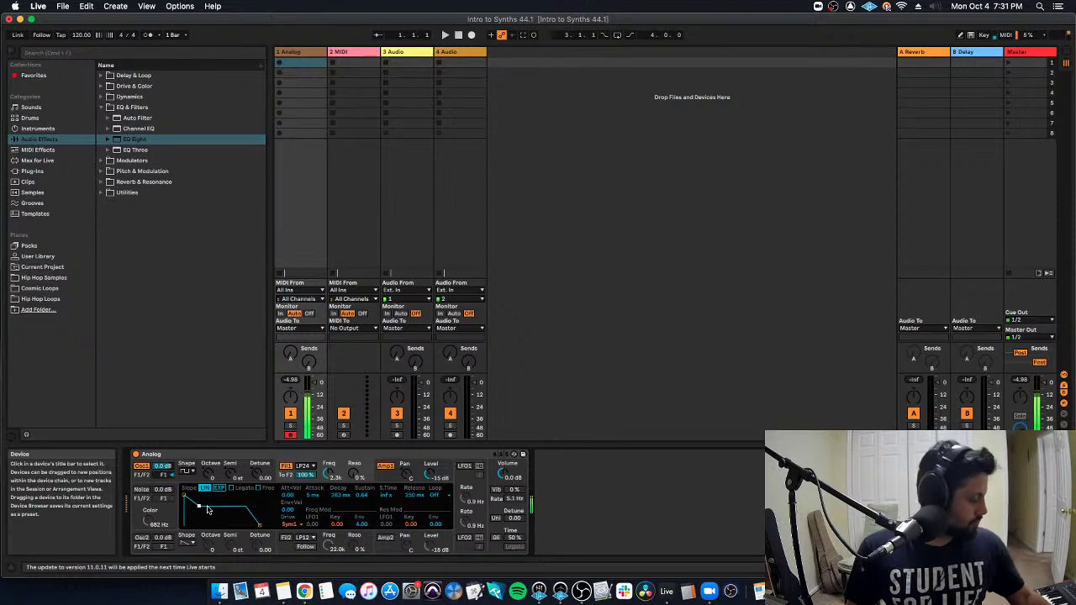
- Compare the LFO settings with Oscillator 1's settings and switch on LFO 1
left_click(464, 477)
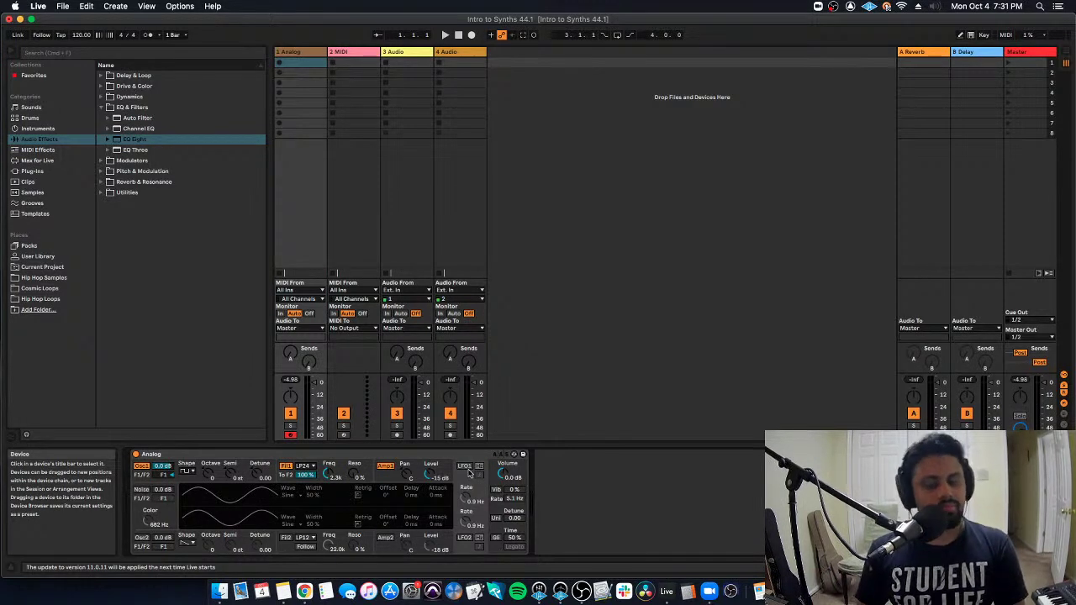
left_click(143, 476)
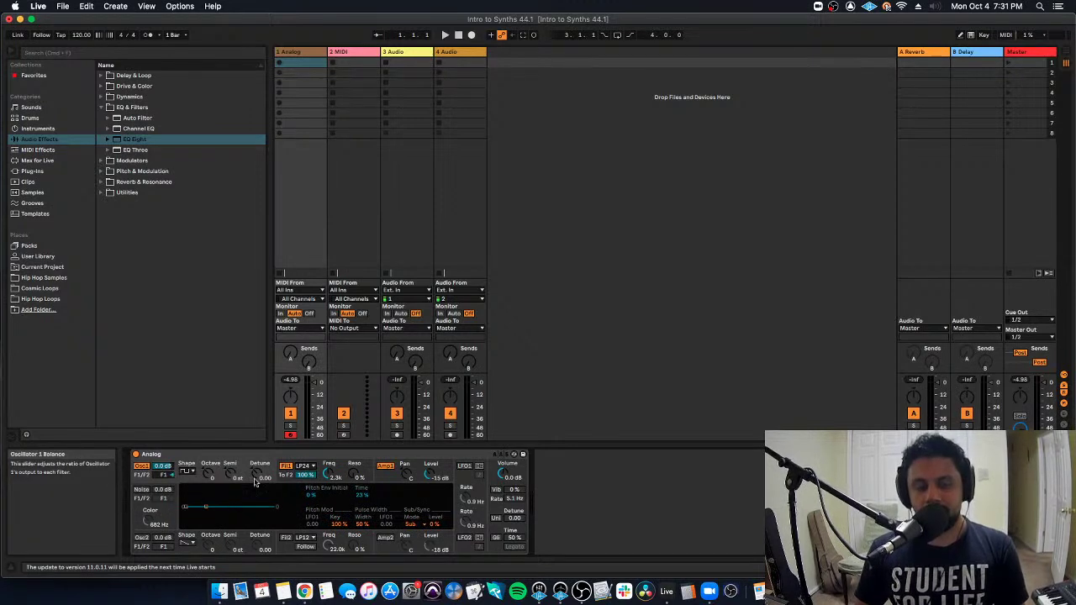
left_click(466, 464)
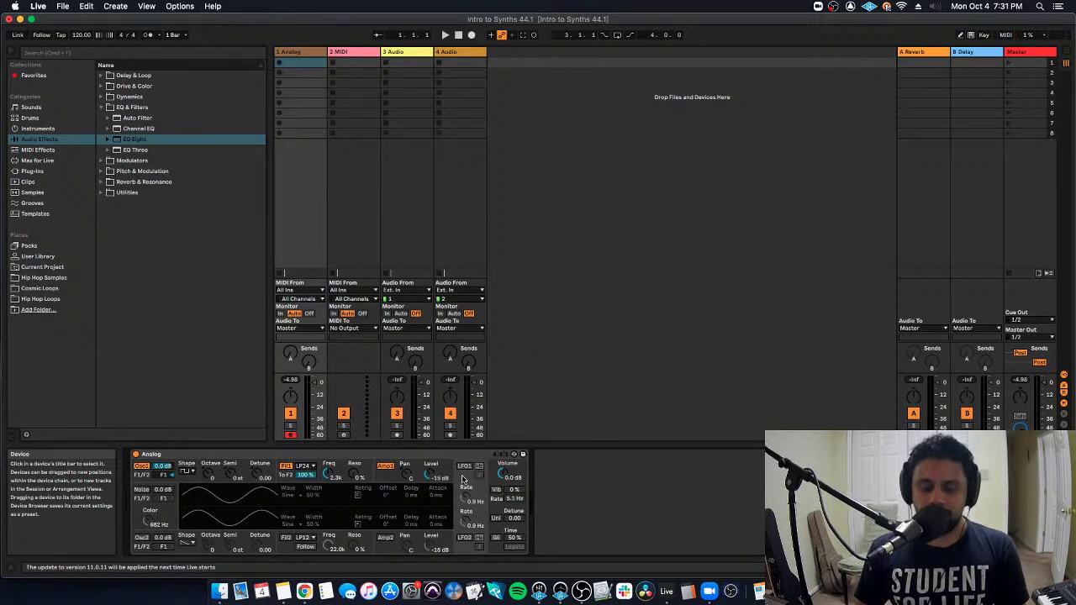
left_click(148, 476)
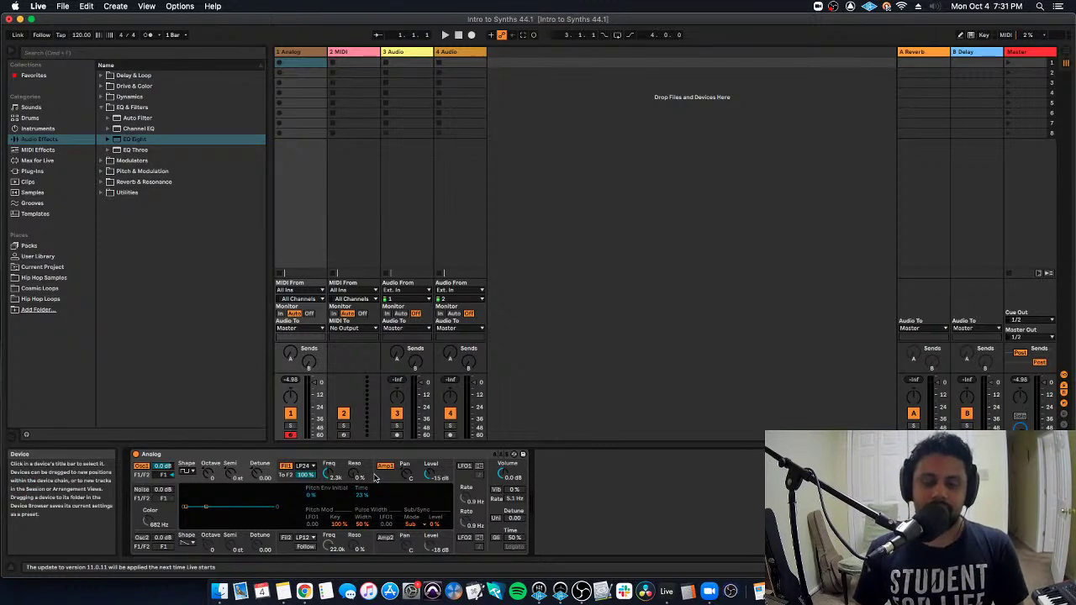
left_click(469, 485)
left_click(468, 469)
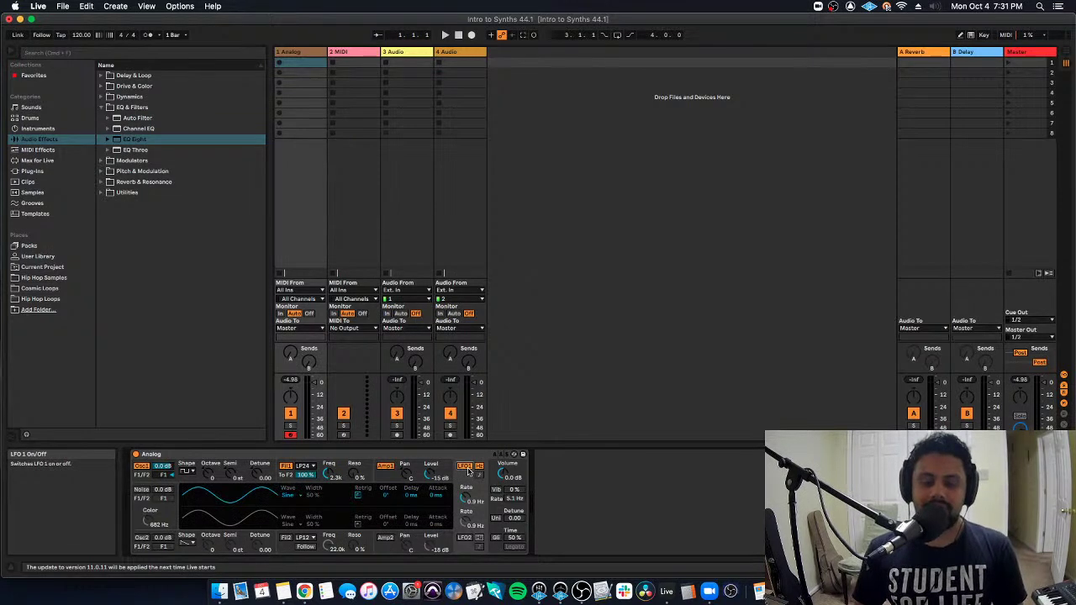
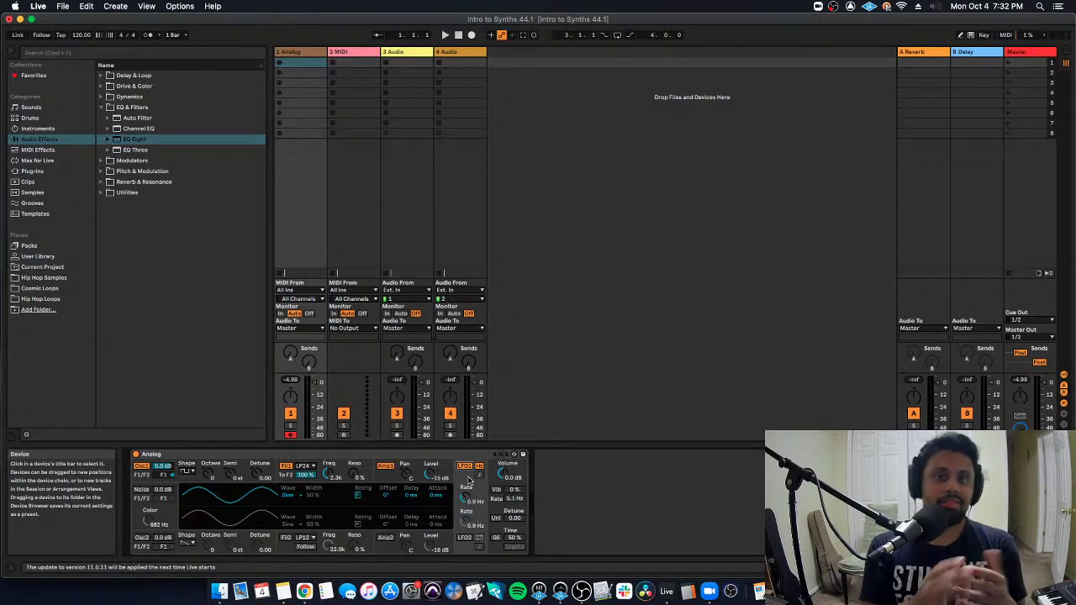
- Look through LFO 1's waveform choices, keeping Sine, and examine Amplifier 1's level control
left_click(297, 498)
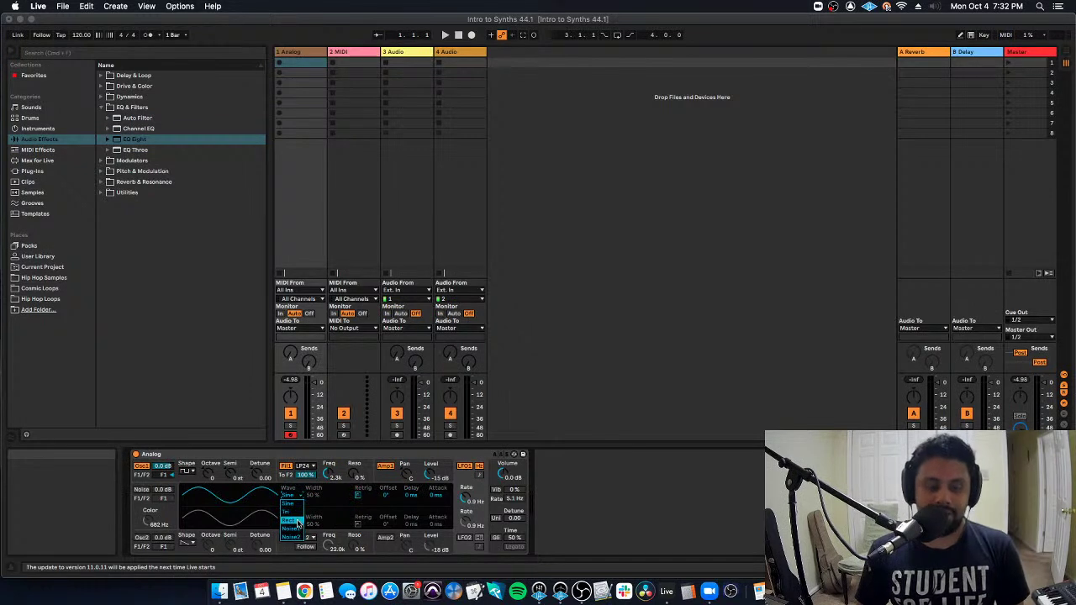
left_click(290, 497)
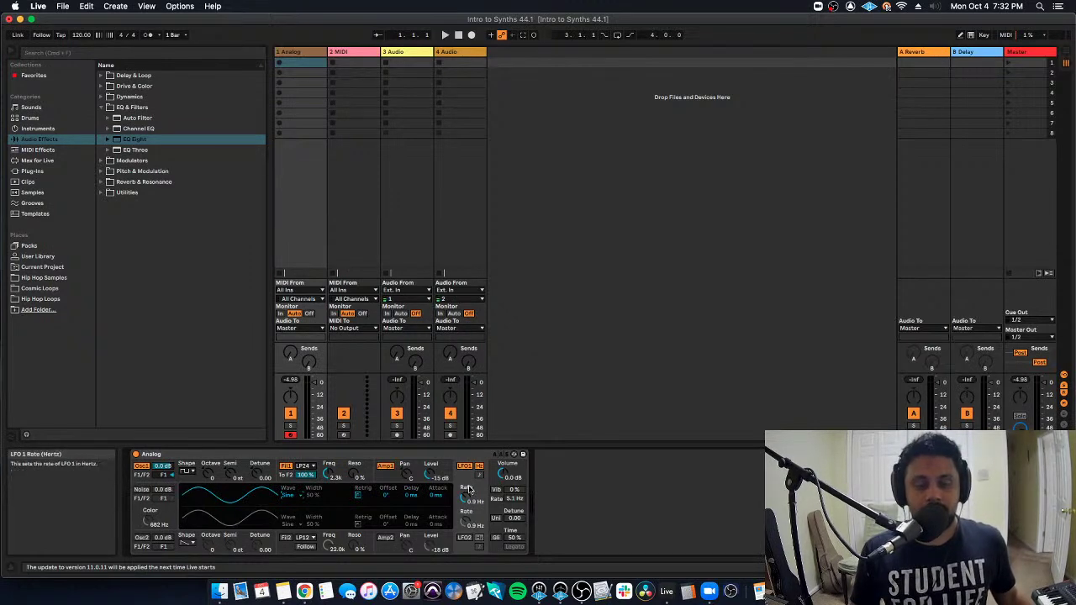
left_click(414, 462)
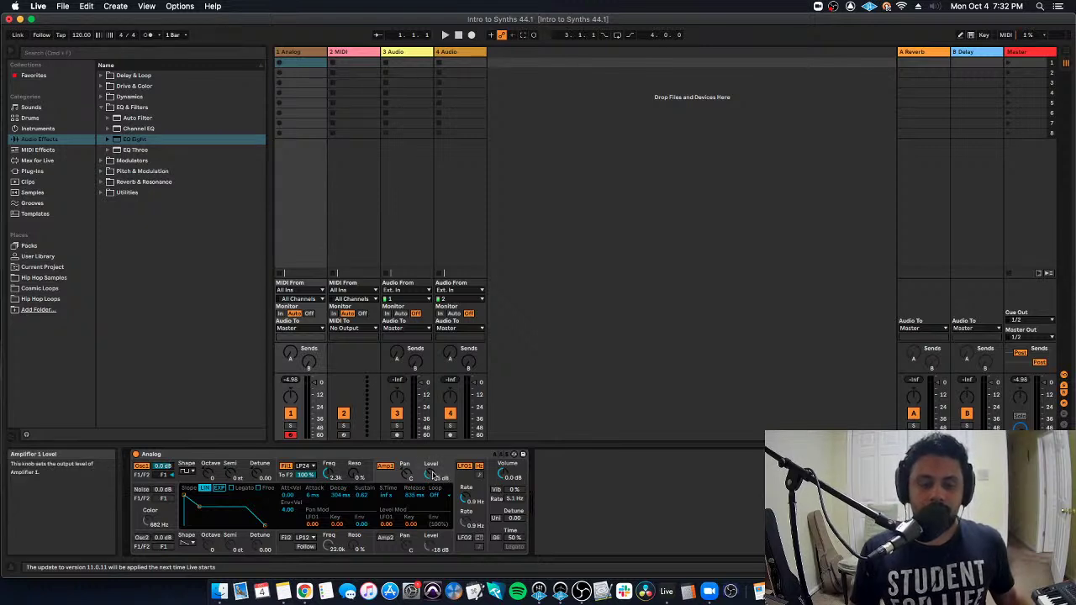
left_click_drag(432, 476, 434, 477)
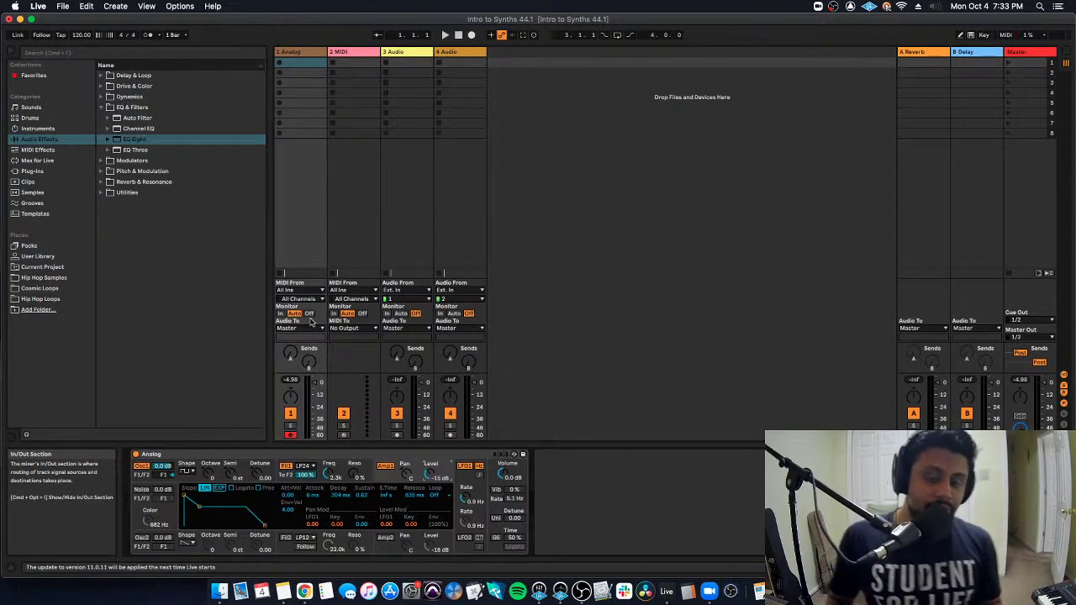
- Try LFO 1's tempo-synced rate mode, return to Hertz and set the rate to 0.7 Hz
left_click(463, 488)
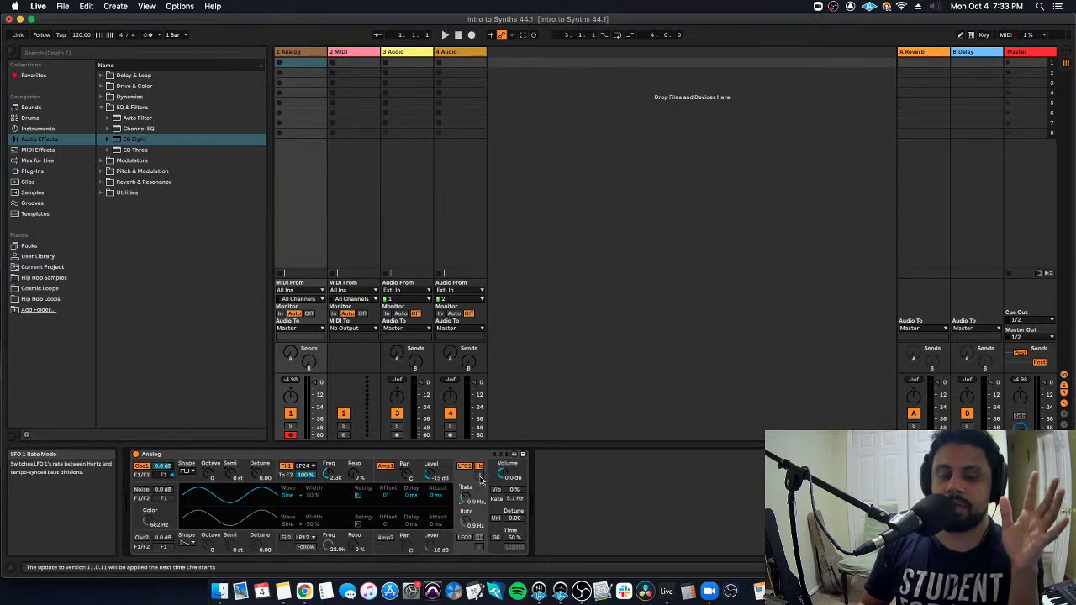
left_click(480, 477)
left_click(480, 477)
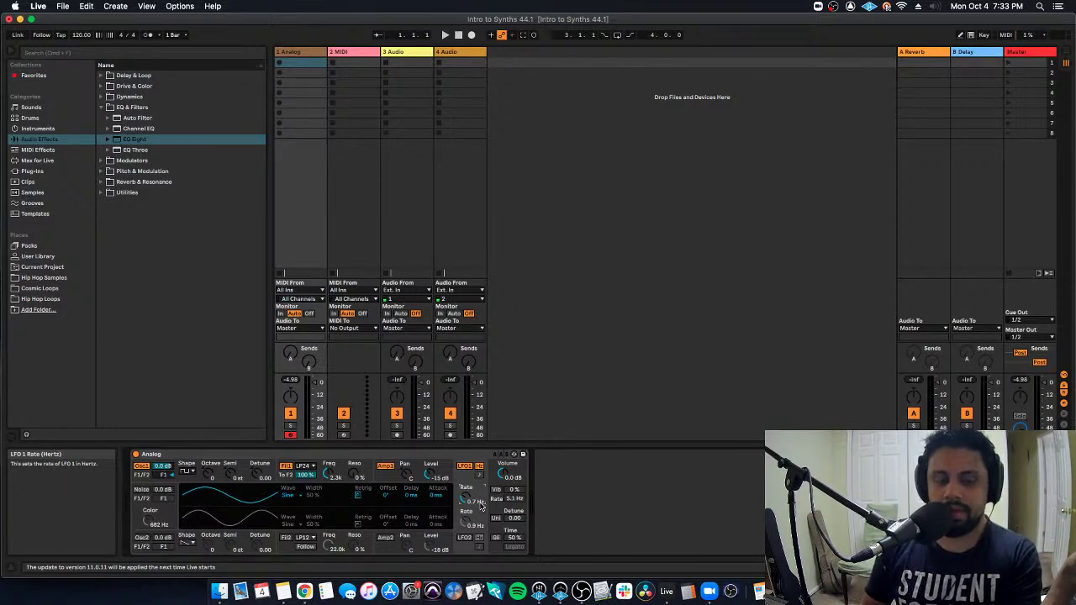
- Modulate Amplifier 1's level with LFO 1 at 1.00, then try lower amounts such as 0.30 to compare the depth
left_click(391, 479)
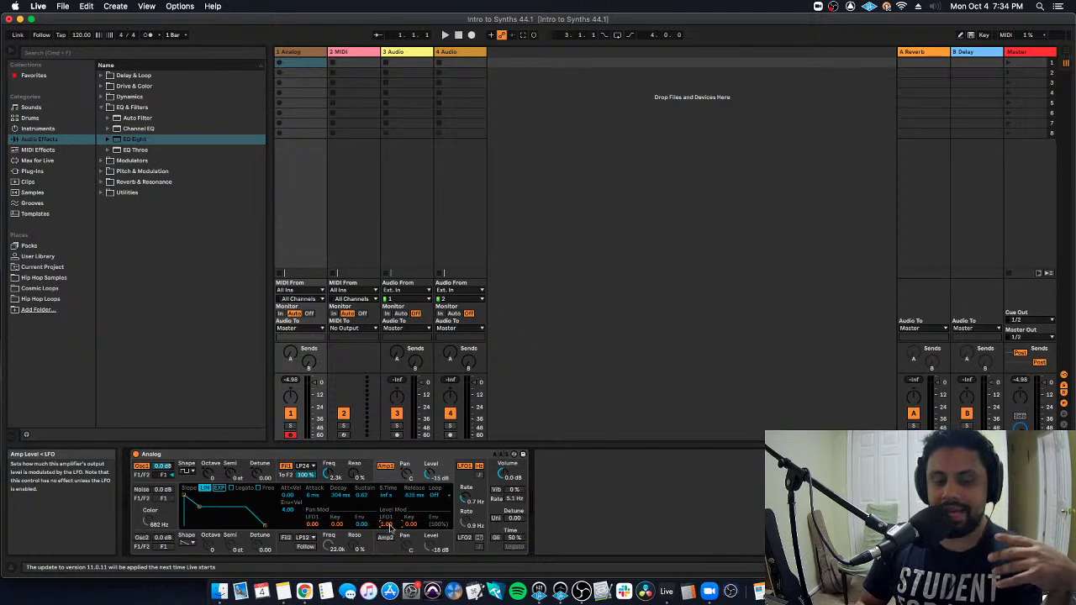
left_click(462, 479)
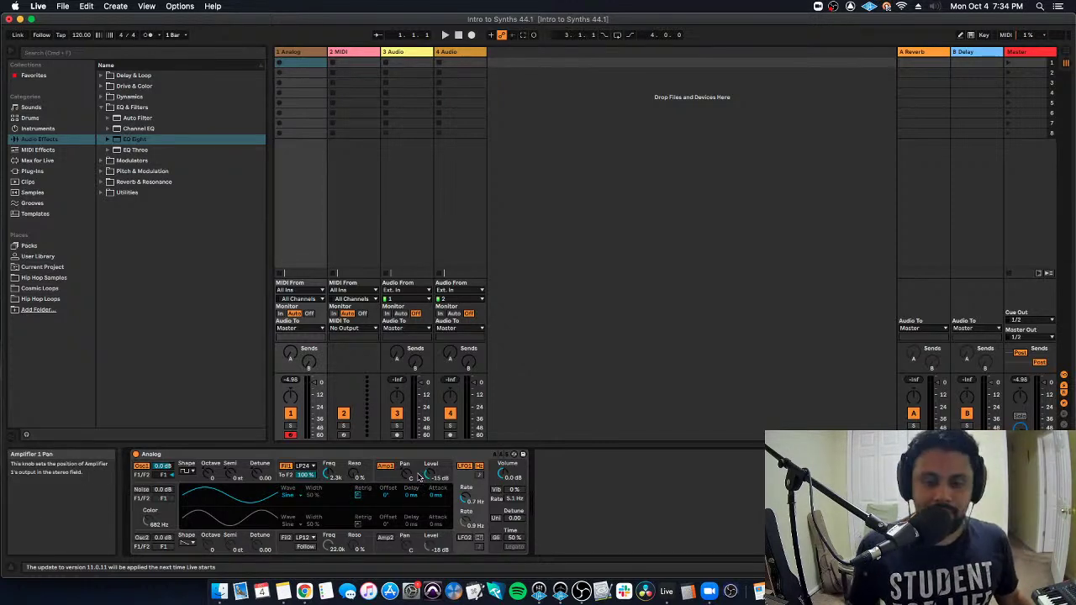
left_click(417, 467)
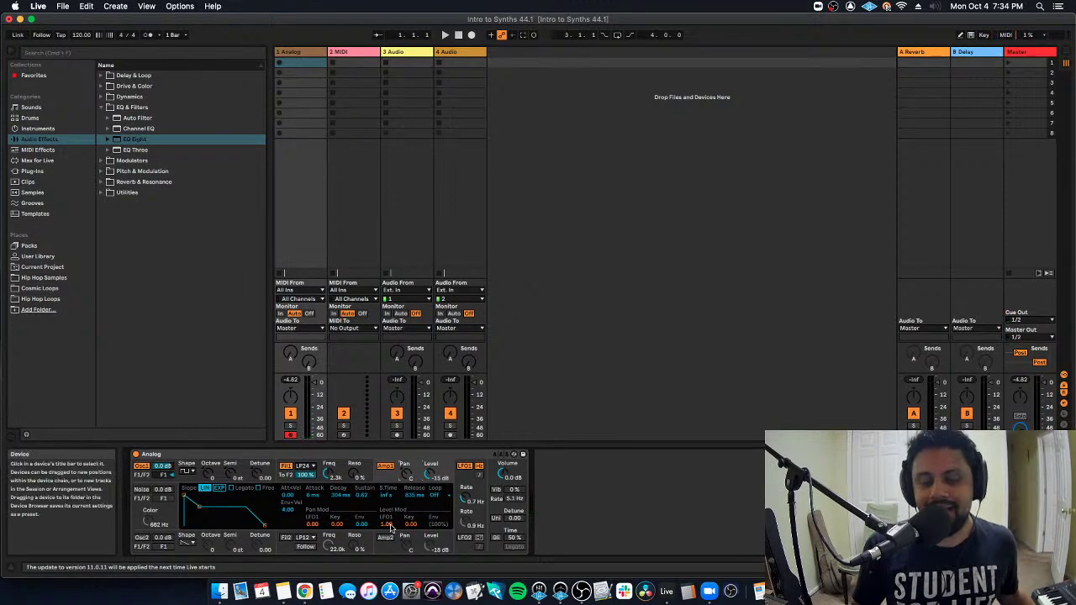
mouse_move(388, 527)
left_mouse_down()
mouse_move(387, 551)
mouse_move(387, 538)
left_mouse_up()
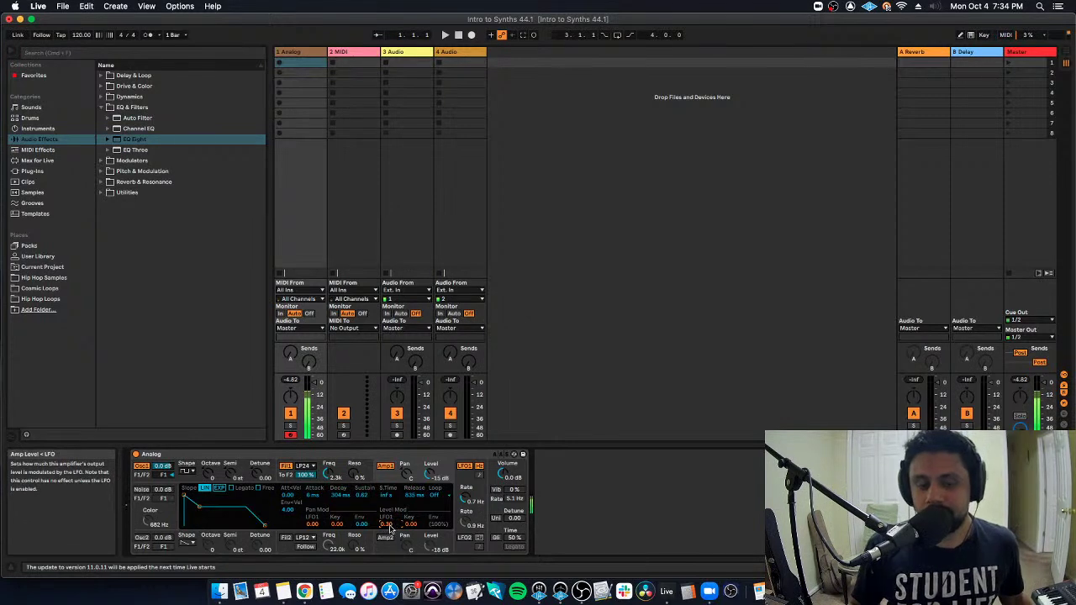
left_click_drag(390, 527, 390, 468)
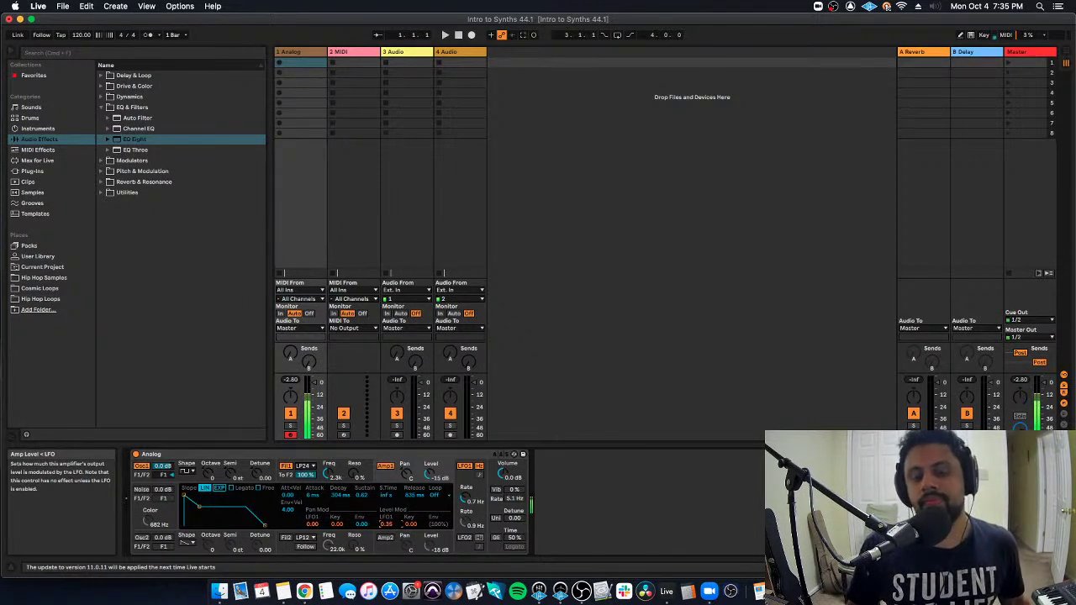
- Sync LFO 1's rate to the tempo and set it to 1/8 during playback with the metronome on
left_click(465, 466)
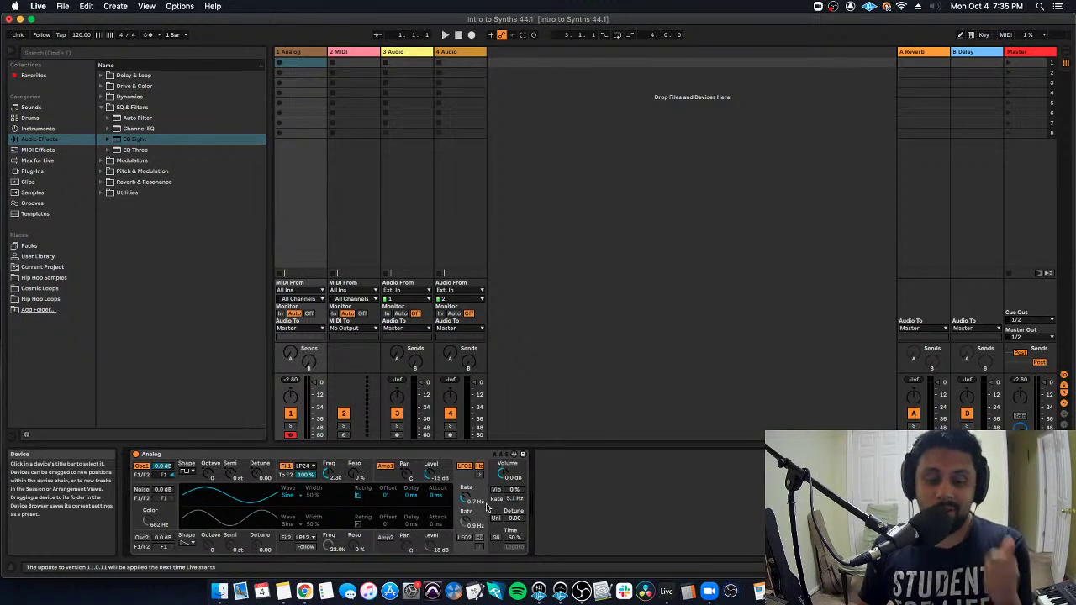
left_click(479, 476)
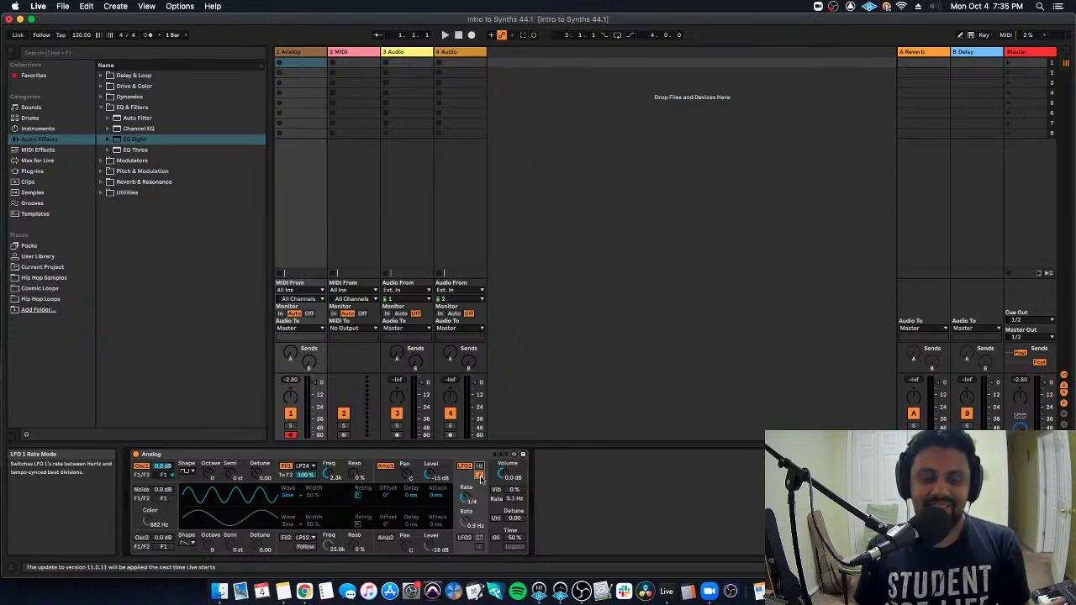
key("space")
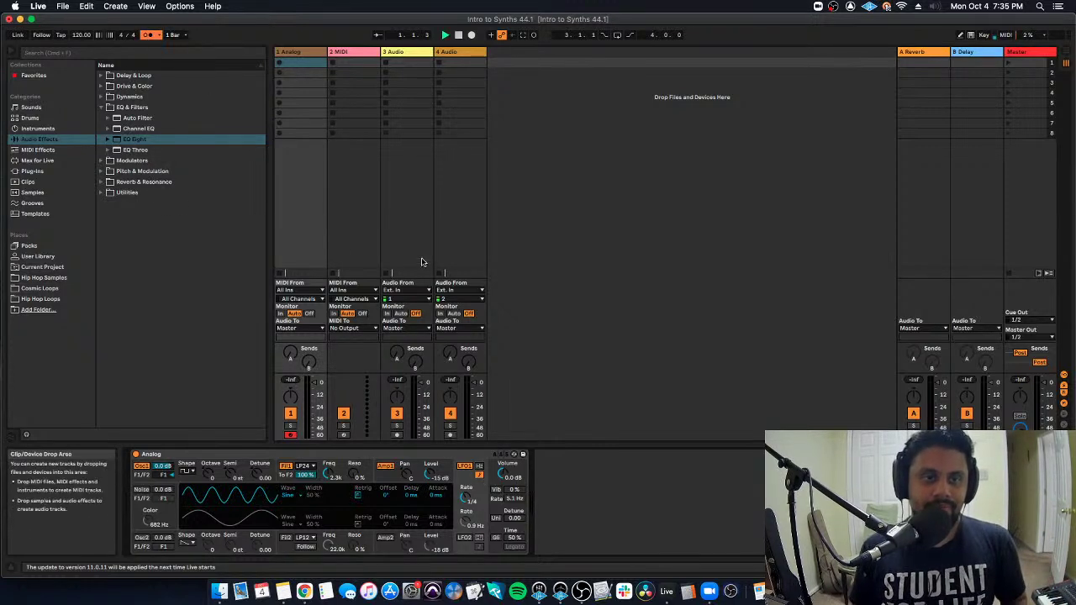
left_click(158, 35)
left_click(204, 136)
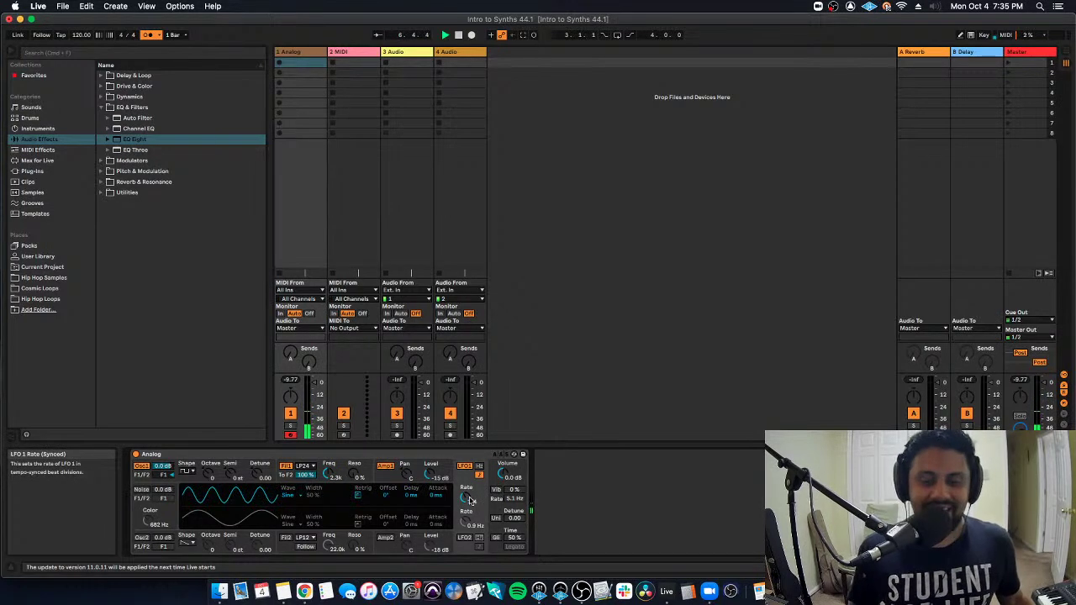
left_click_drag(471, 501, 471, 484)
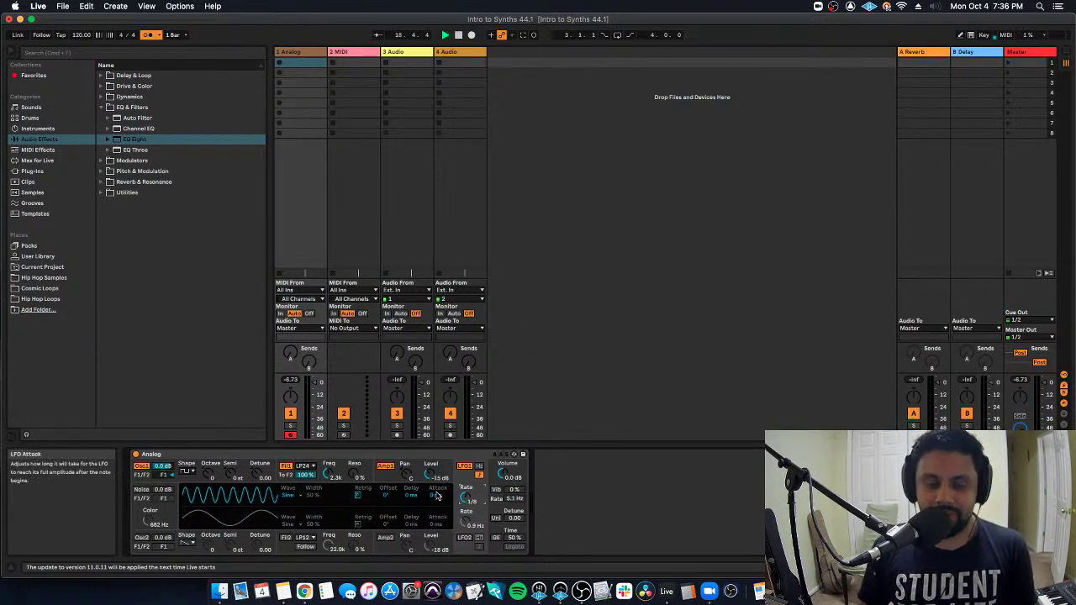
- Set LFO 1's tempo-synced rate to 1/16 and try its Rect waveform before returning to Sine
left_click_drag(465, 497, 465, 487)
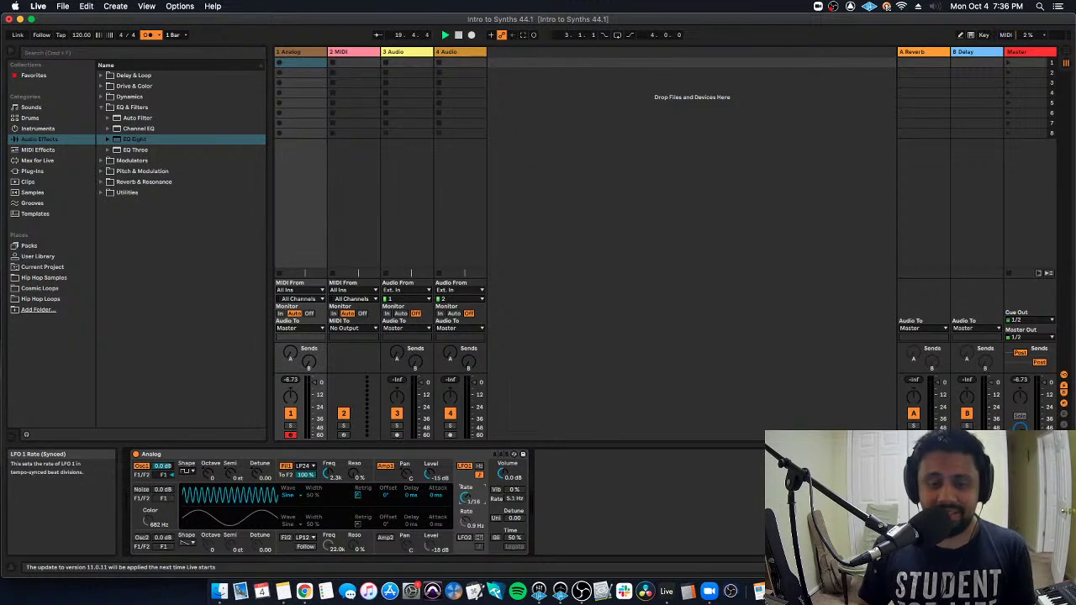
left_click(300, 499)
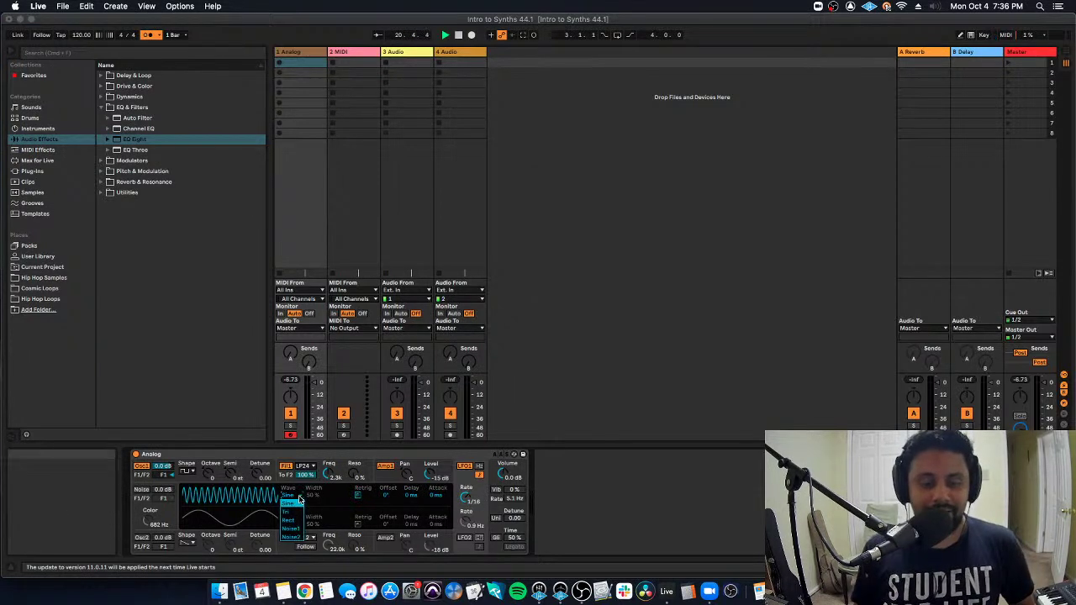
left_click(293, 520)
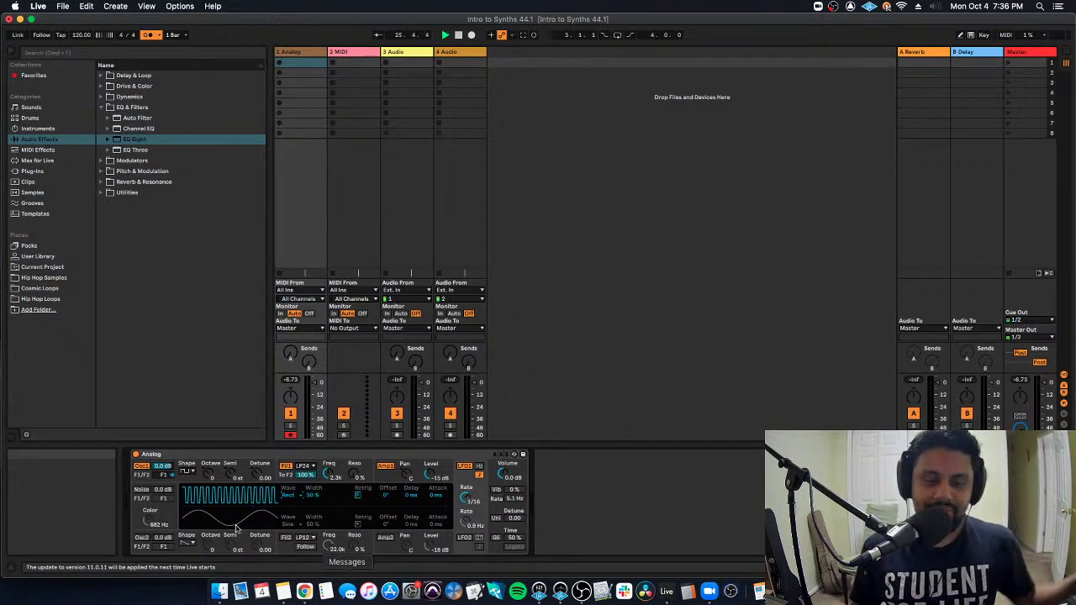
left_click(295, 522)
left_click(289, 502)
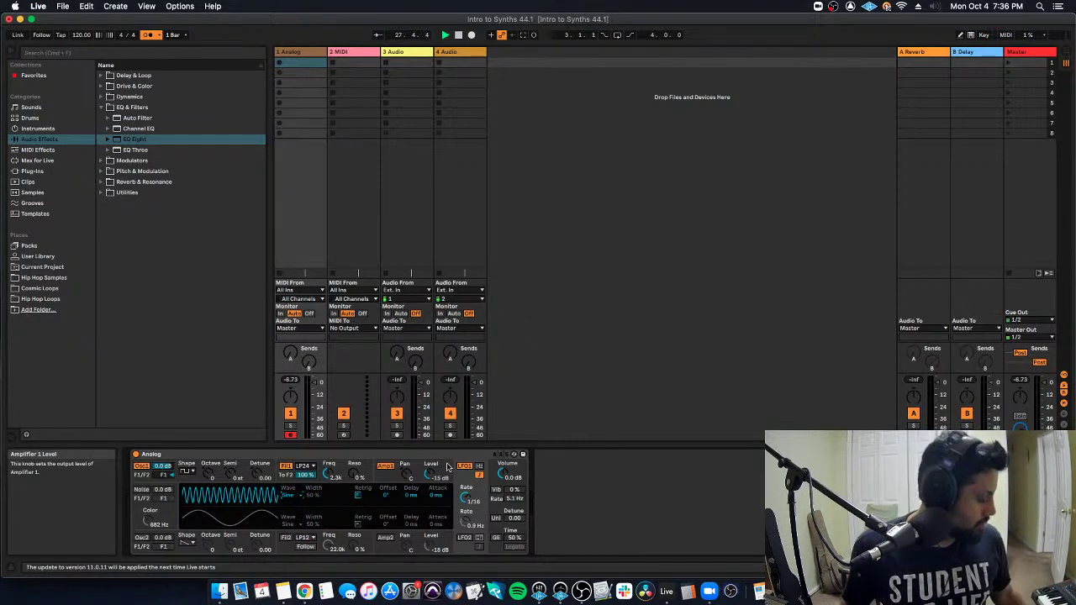
- Modulate Amplifier 1's level with LFO 1 at about 0.55 and switch LFO 1's waveform to Rect
left_click(447, 469)
left_click_drag(386, 525, 387, 514)
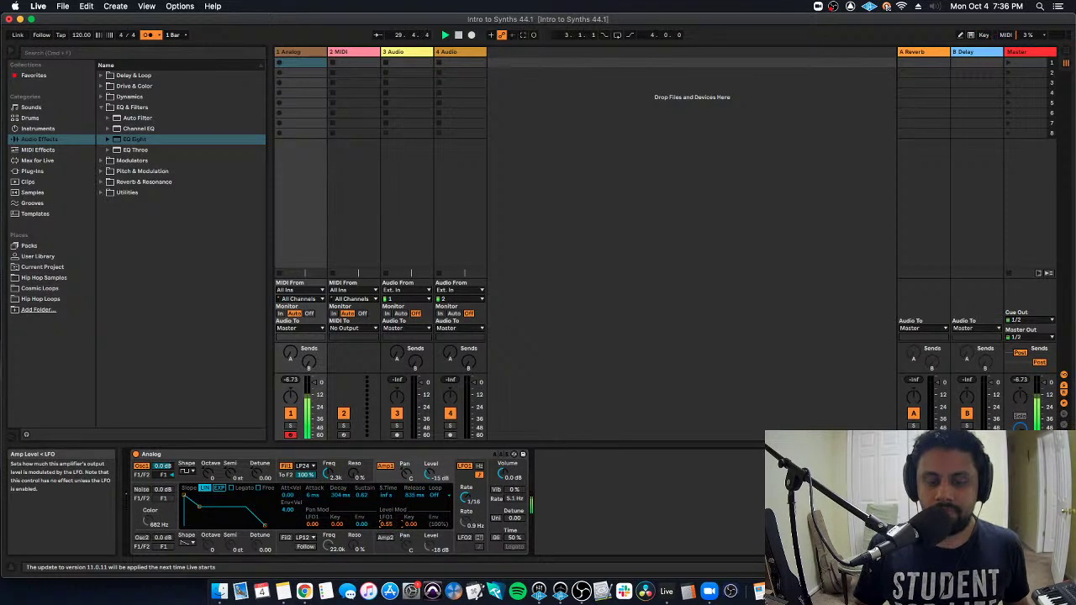
left_click(463, 467)
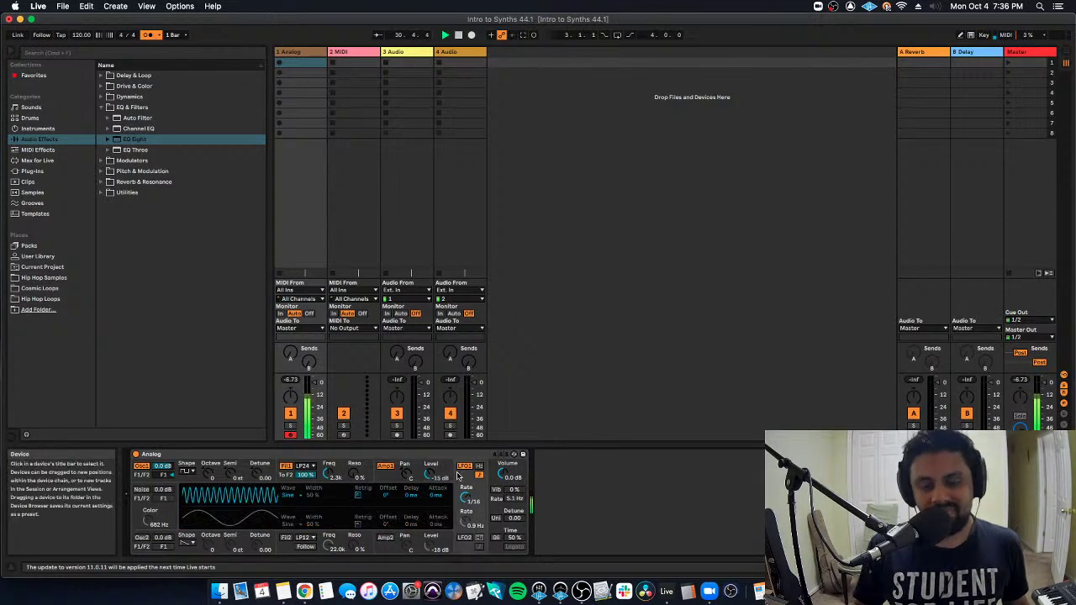
left_click(288, 496)
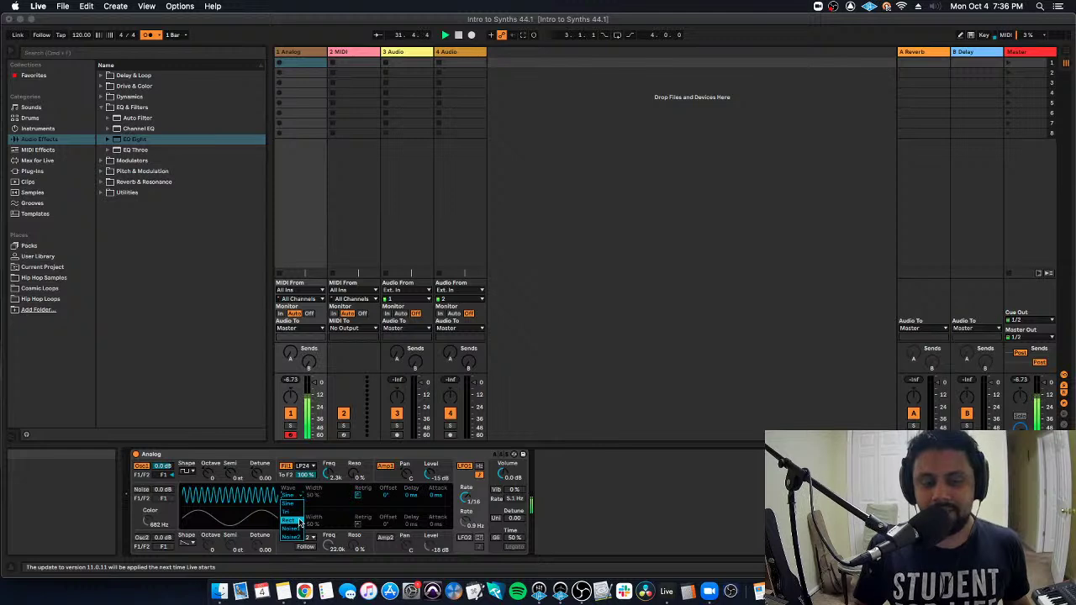
left_click(299, 521)
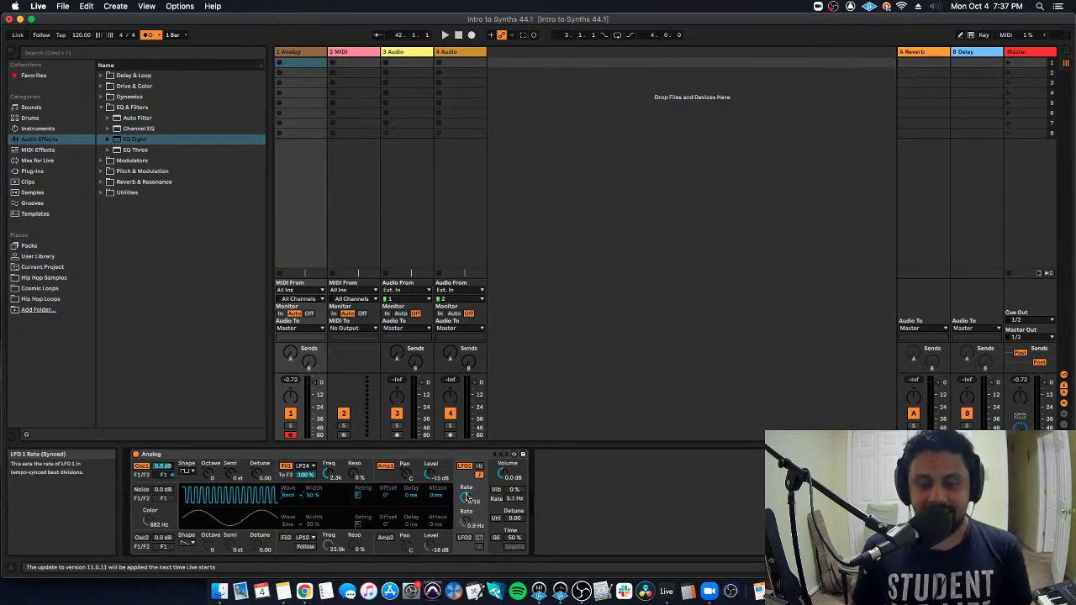
- Try pulse widths such as 62% and 20% on LFO 1's Rect waveform, then return the waveform to Sine
left_click(292, 496)
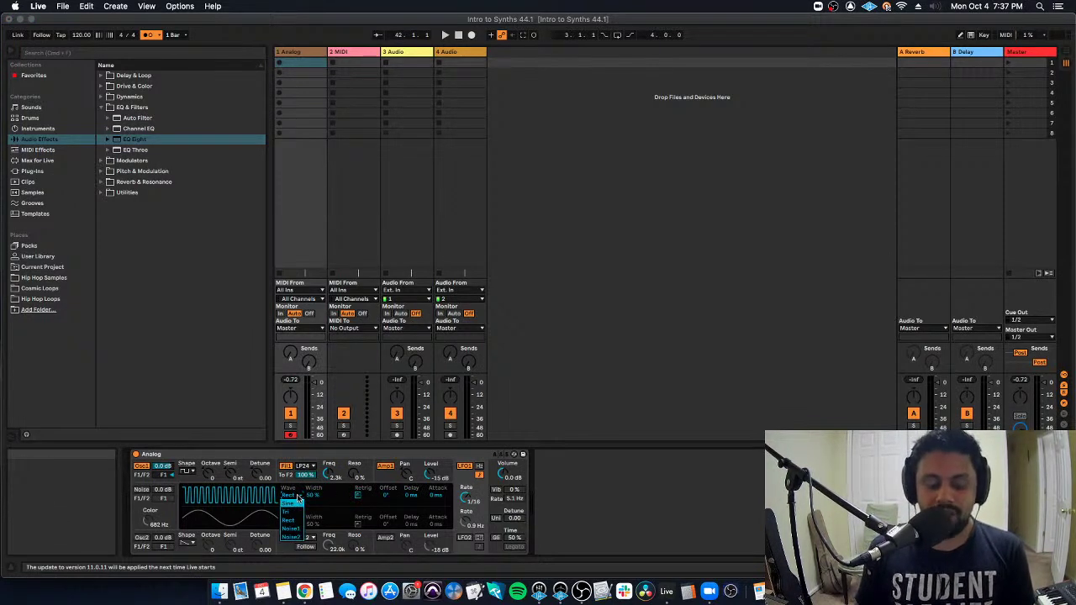
left_click(297, 497)
left_click_drag(312, 495, 312, 469)
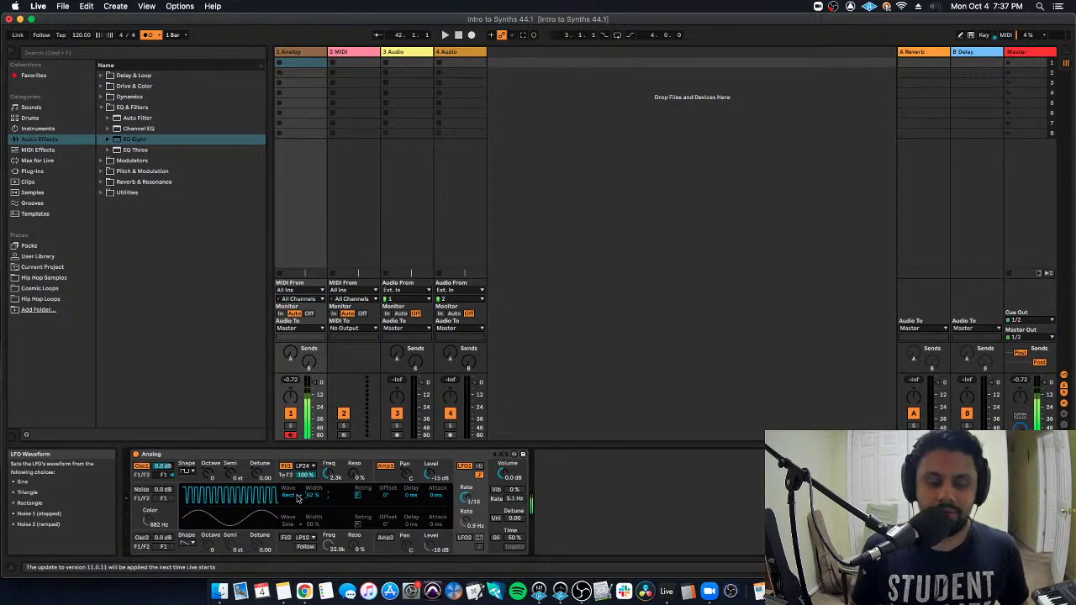
left_click_drag(309, 498, 310, 513)
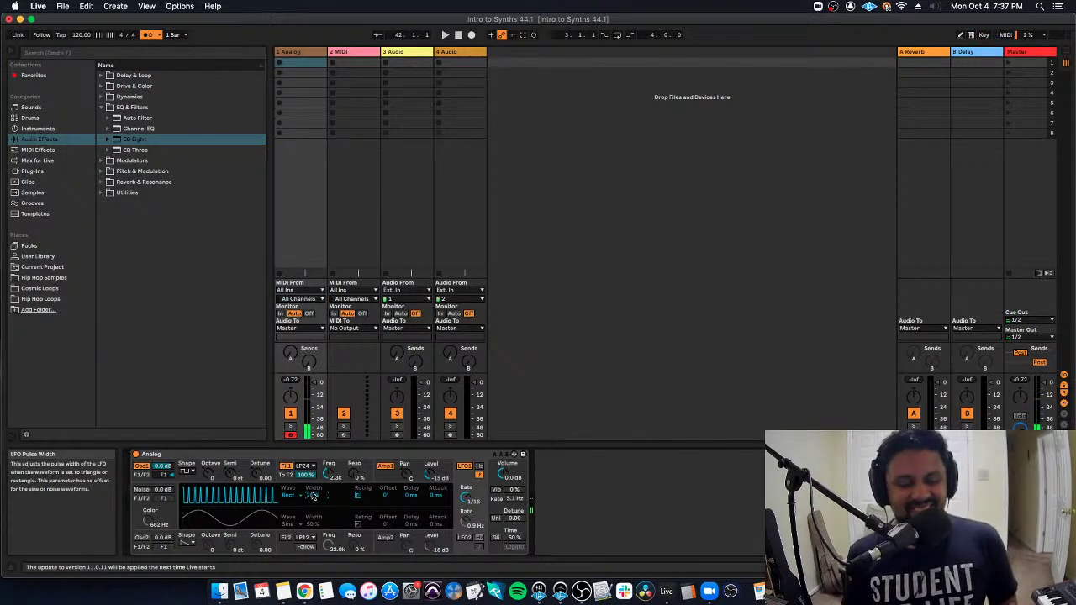
left_click(300, 496)
left_click(295, 504)
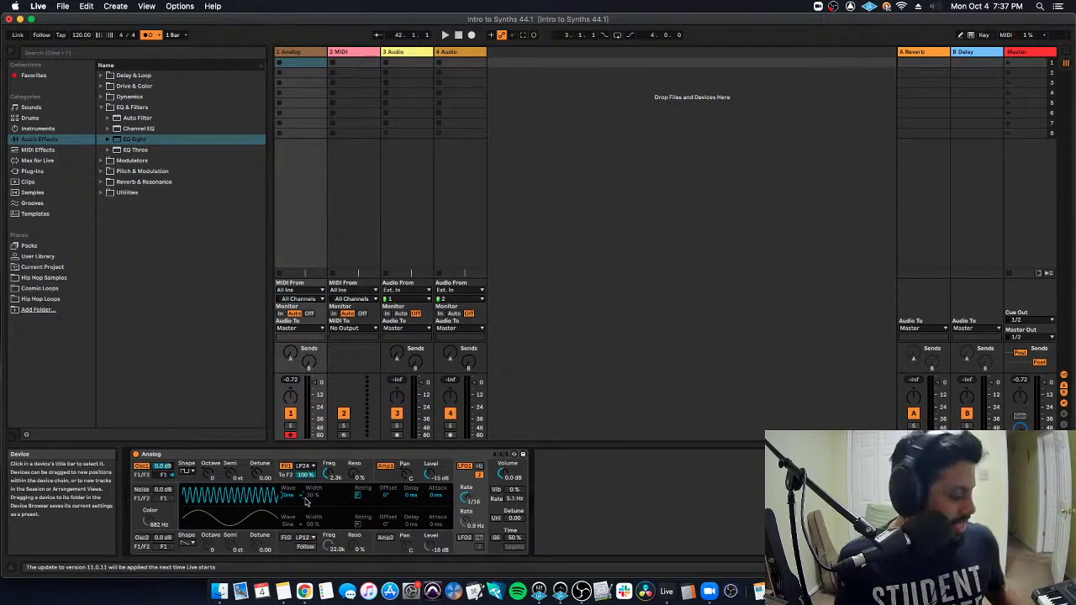
- Slow LFO 1's rate to 1/4 and compare its Tri and Rect waveforms, ending on Rect with a 50% width
left_click_drag(487, 494, 470, 507)
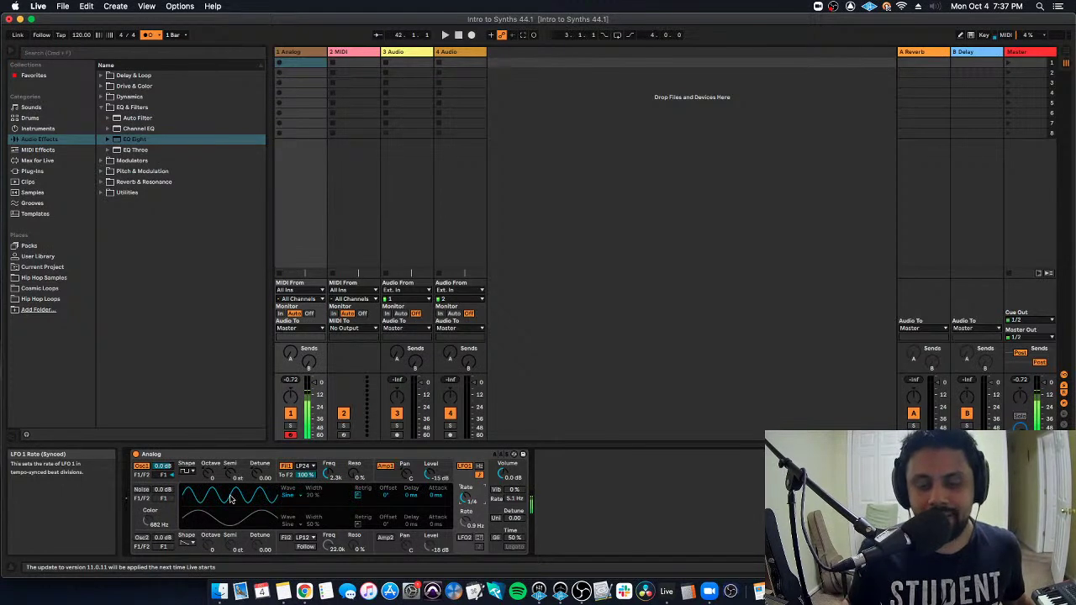
left_click(296, 500)
left_click(296, 514)
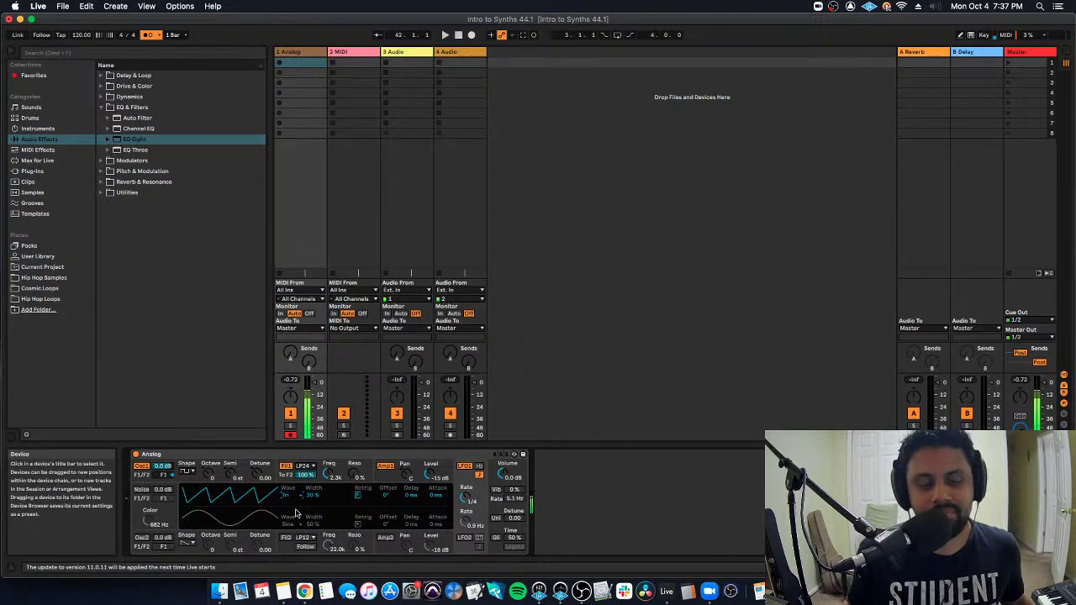
left_click(296, 501)
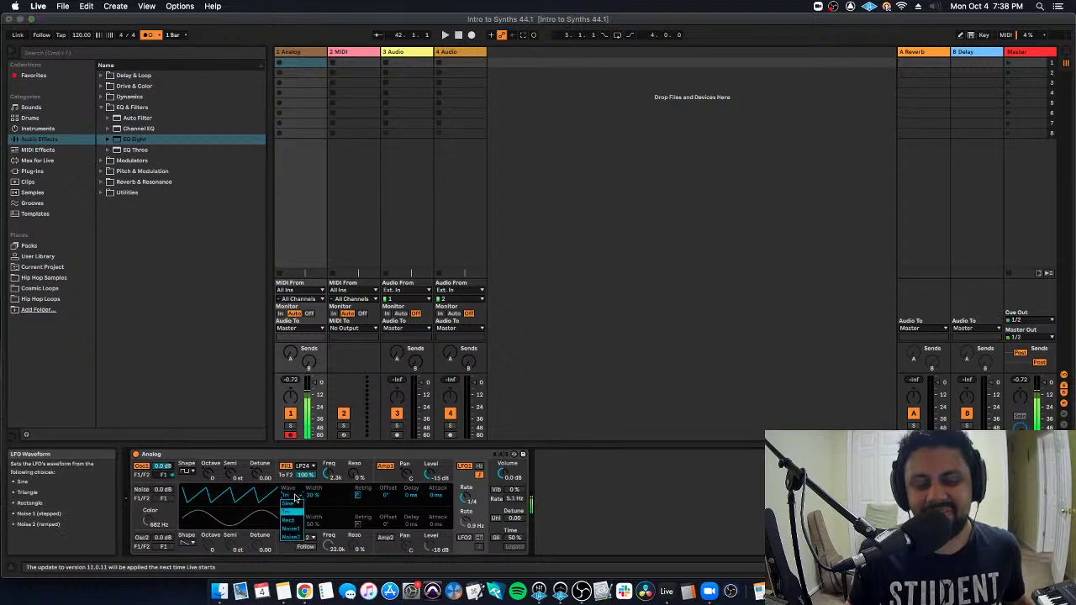
left_click(300, 523)
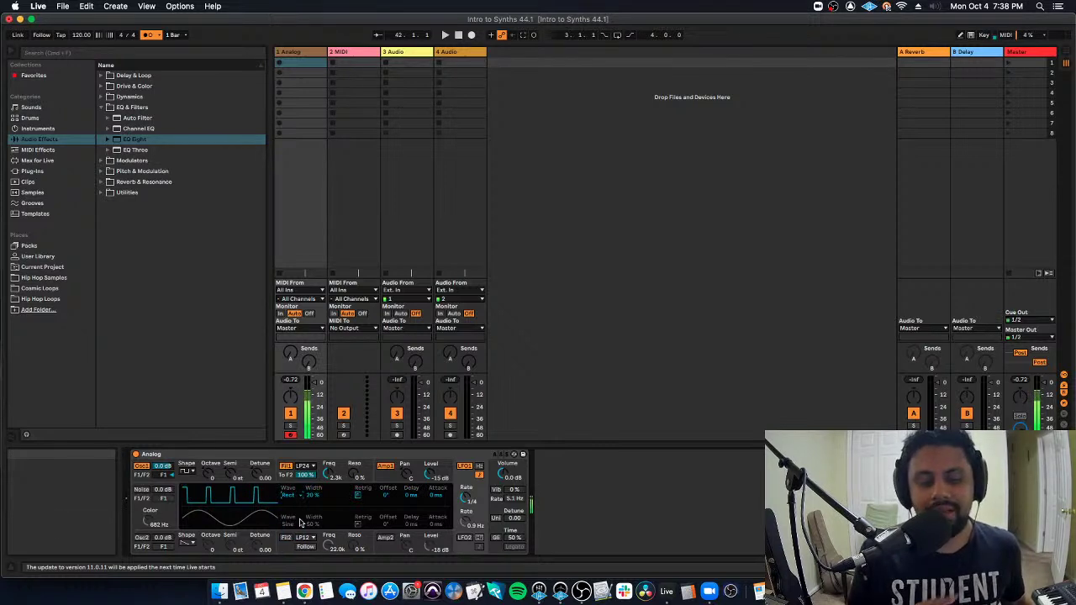
left_click_drag(315, 503, 315, 488)
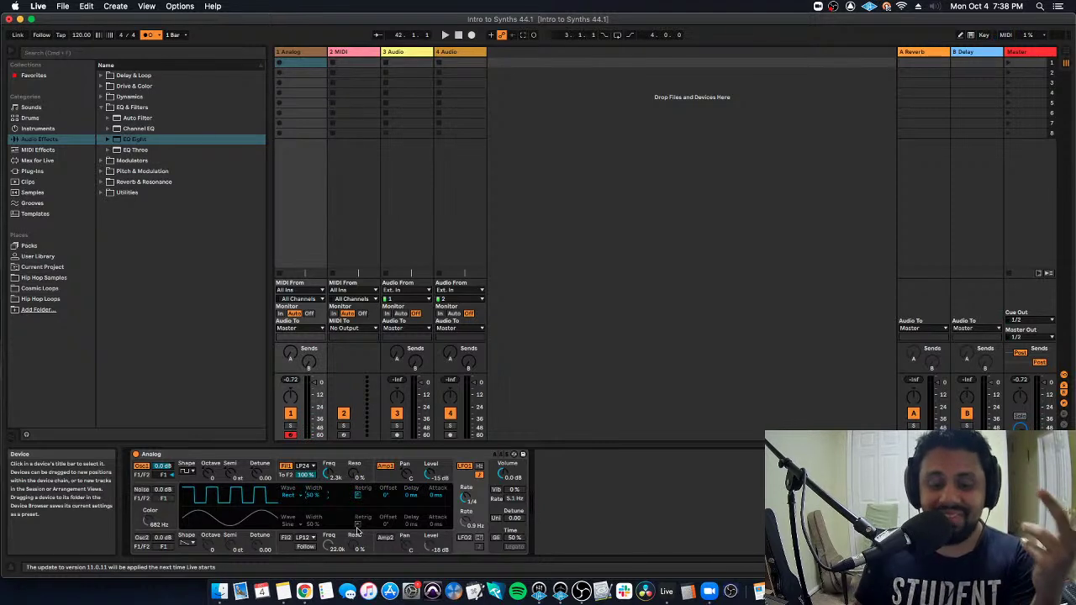
- Modulate Amplifier 1's pan with LFO 1 at 1.00 and set the LFO's synced rate to 1/16
left_click(406, 483)
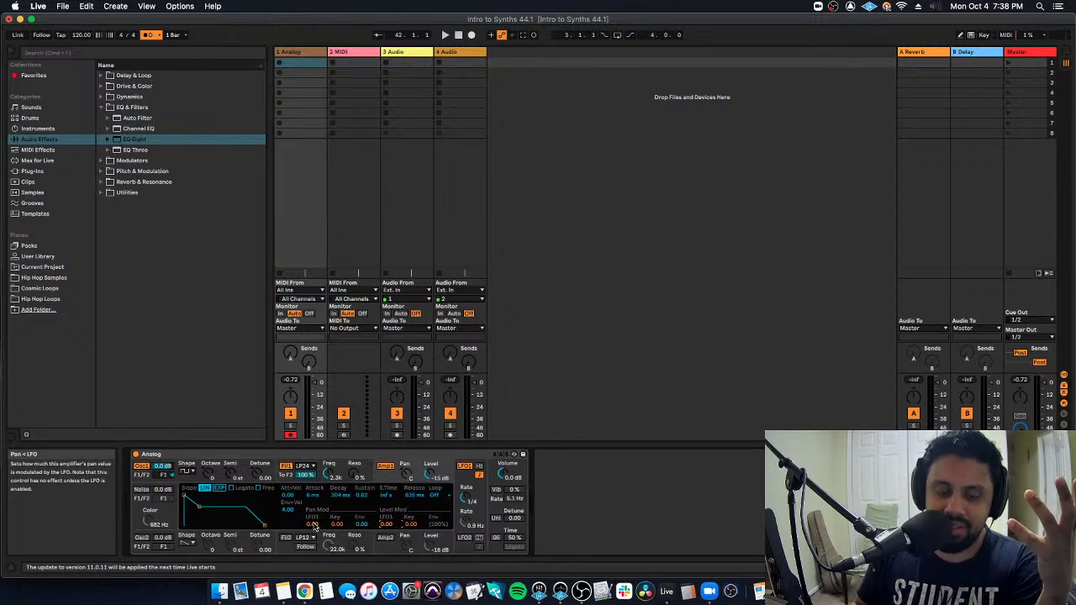
left_click_drag(315, 526, 314, 462)
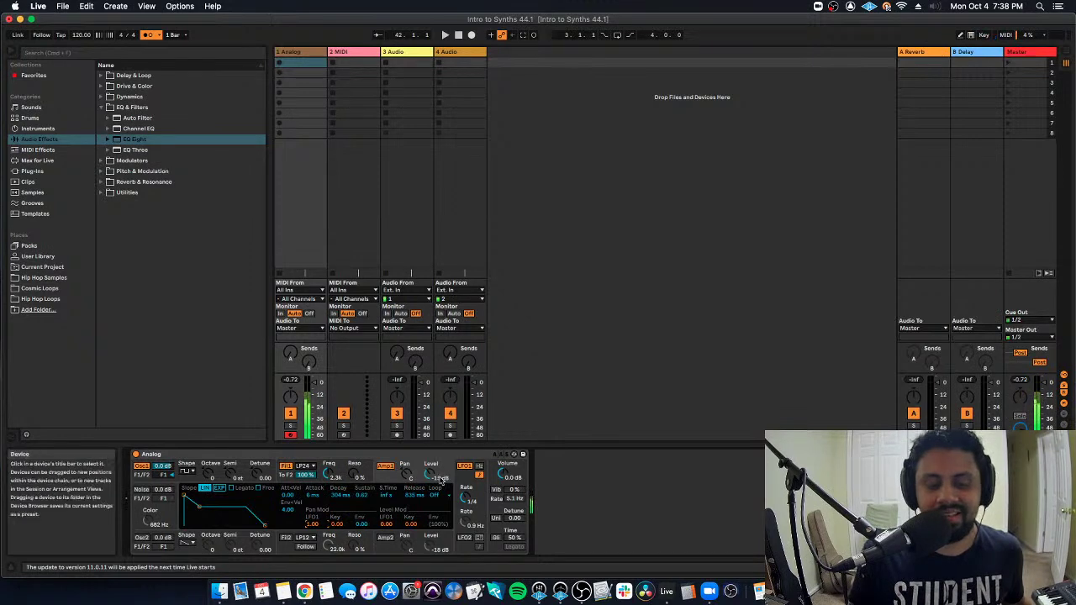
left_click(464, 495)
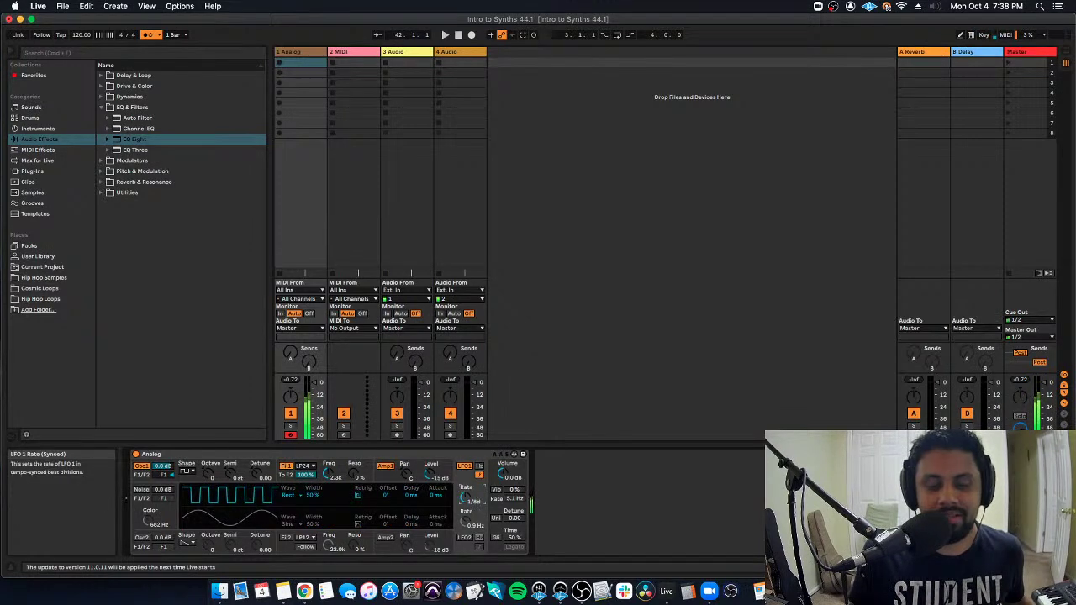
left_click_drag(465, 498, 465, 504)
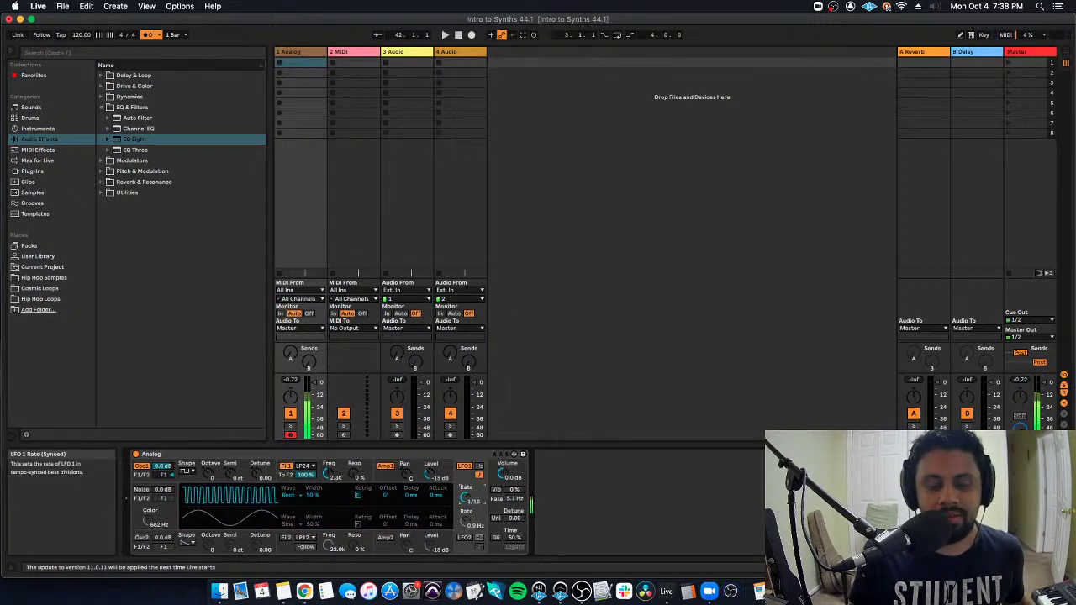
- Try adding LFO 1 level modulation such as 0.61 to Amplifier 1, then reset its level and pan modulation to 0.00
left_click(426, 475)
left_click_drag(389, 525, 390, 511)
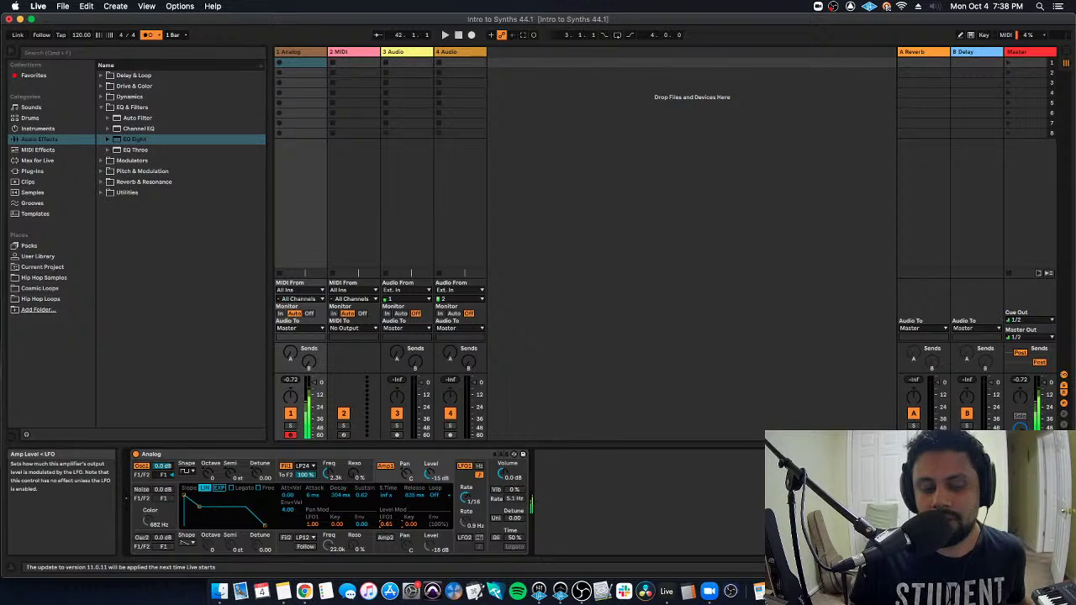
left_click_drag(387, 524, 387, 501)
double_click(389, 526)
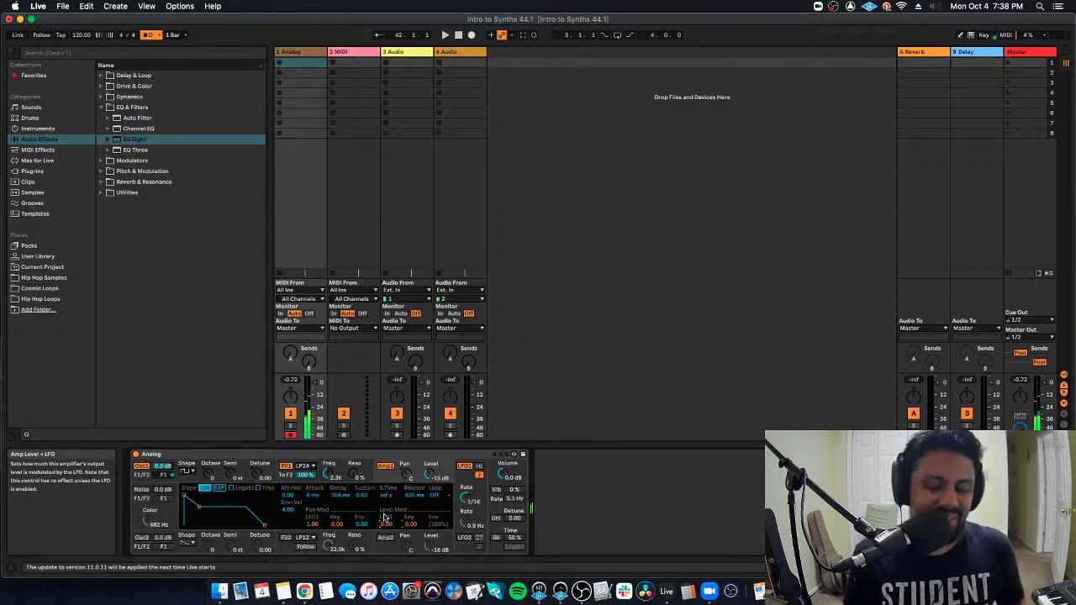
double_click(315, 526)
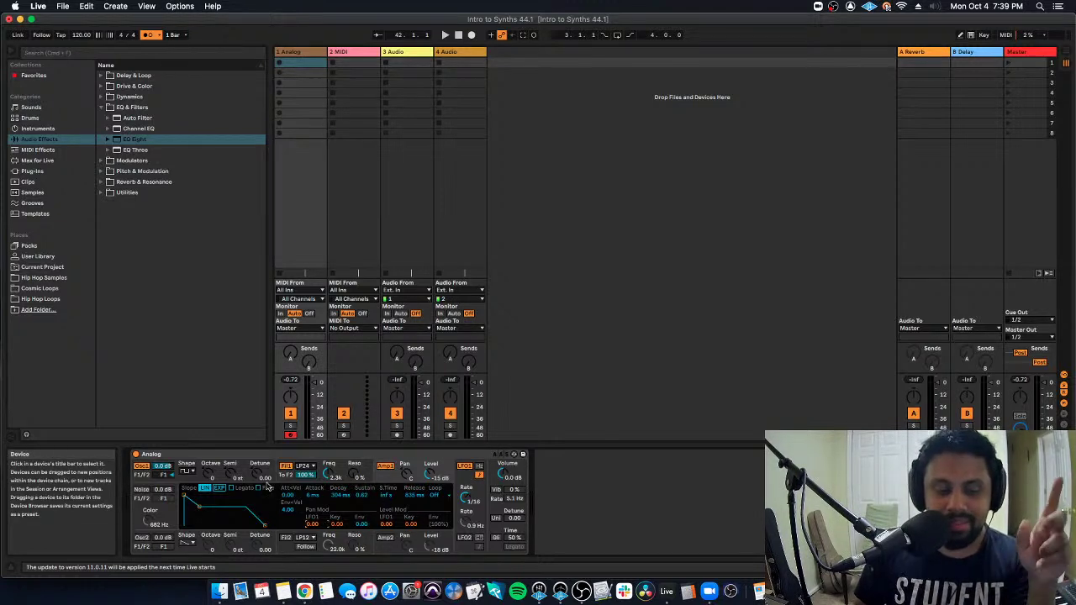
- Modulate Oscillator 1's pitch with LFO 1, trying amounts such as 0.45 and 0.55 before settling on 0.50
left_click(183, 481)
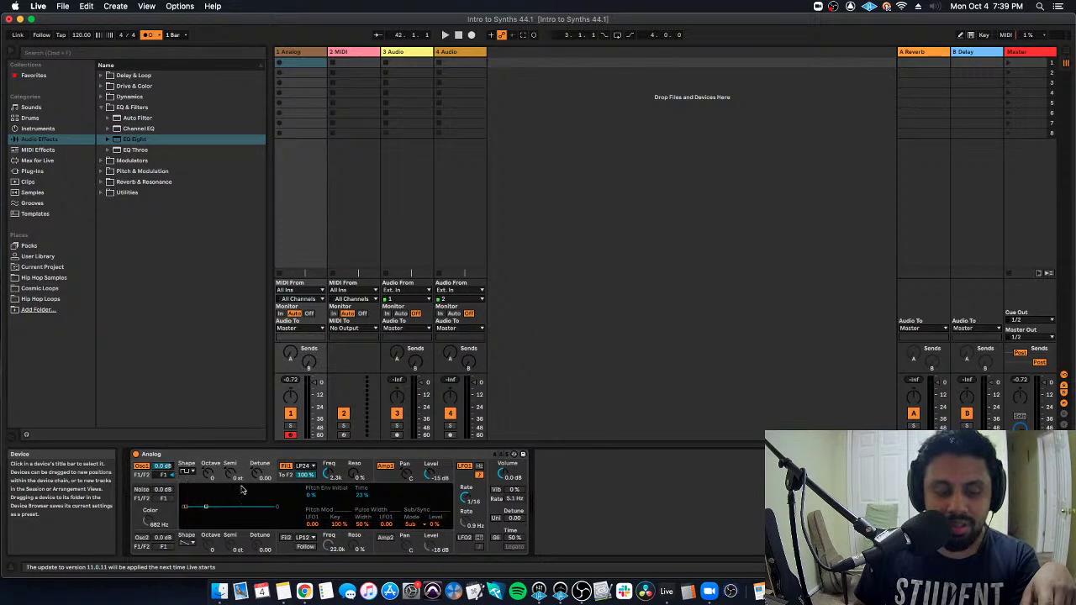
left_click(313, 523)
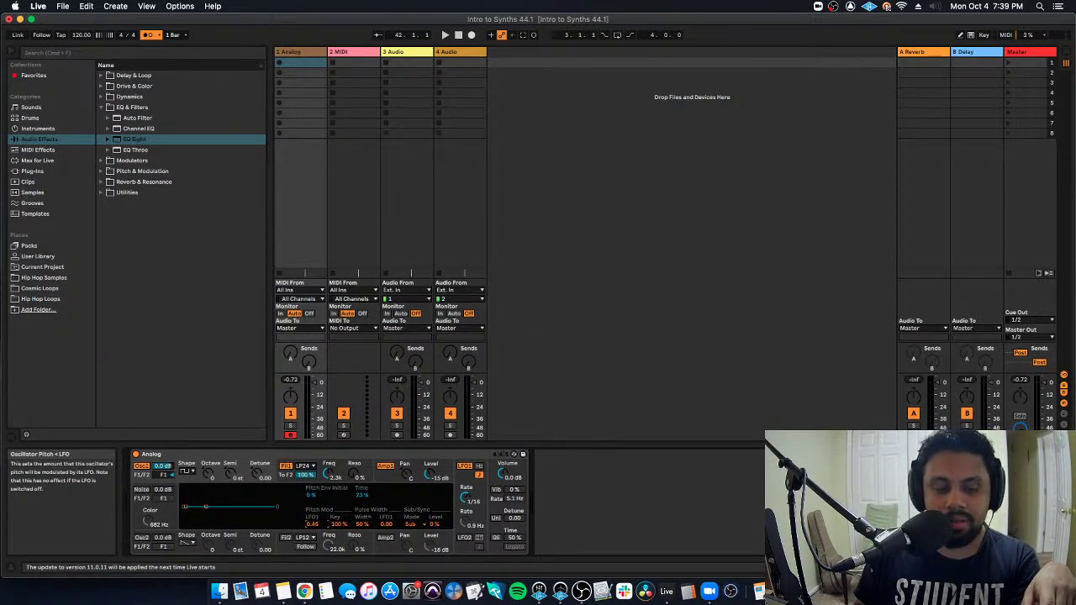
left_click_drag(313, 524, 313, 518)
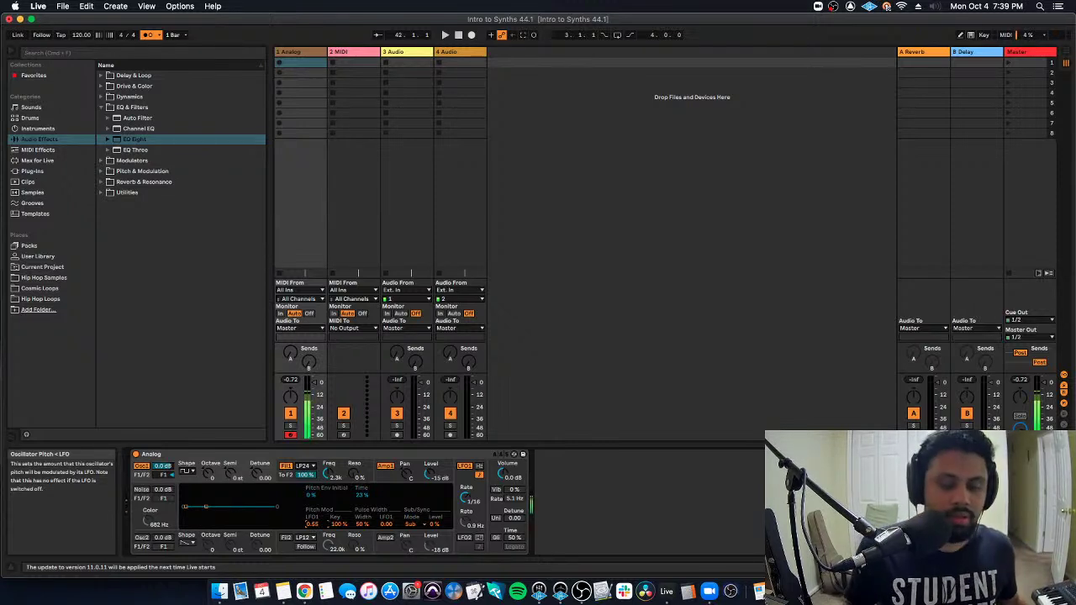
left_click_drag(313, 518, 312, 512)
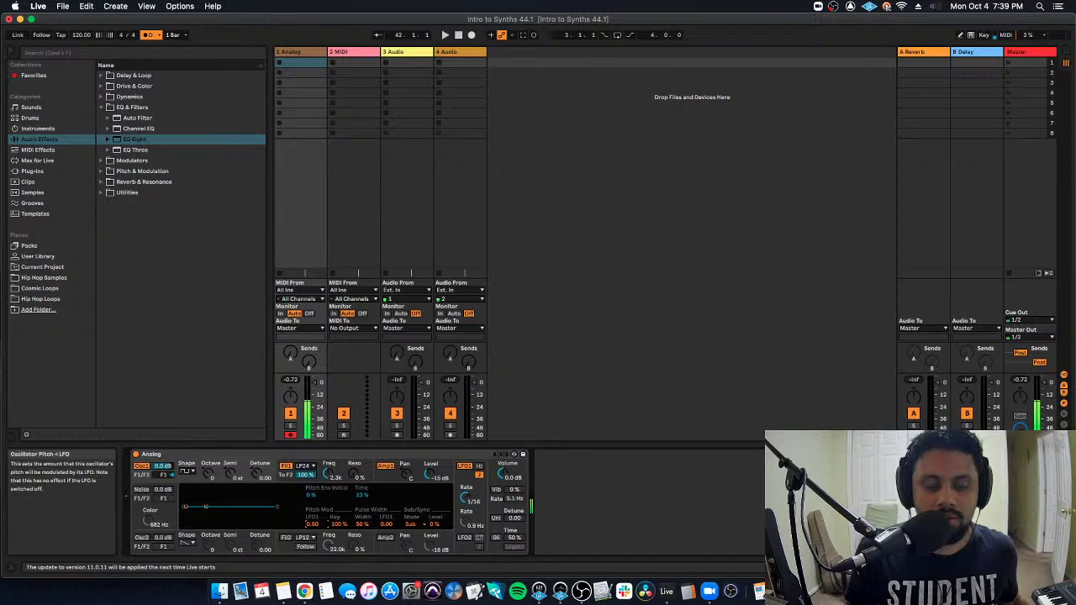
- Slow LFO 1's synced rate to 1/4 and set its waveform to Sine
left_click_drag(466, 497, 466, 512)
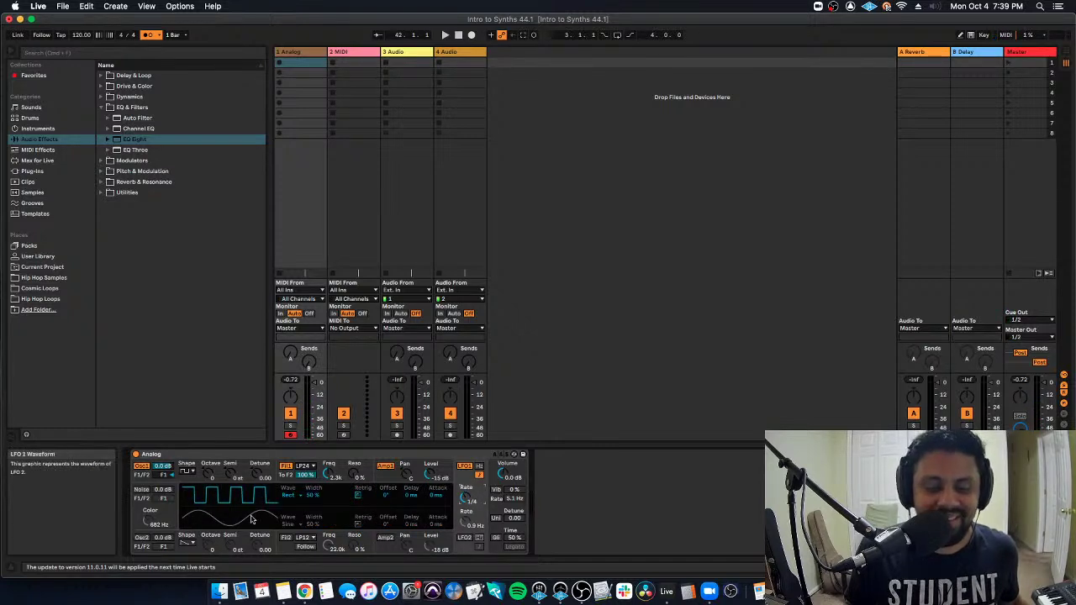
left_click(289, 495)
left_click(293, 501)
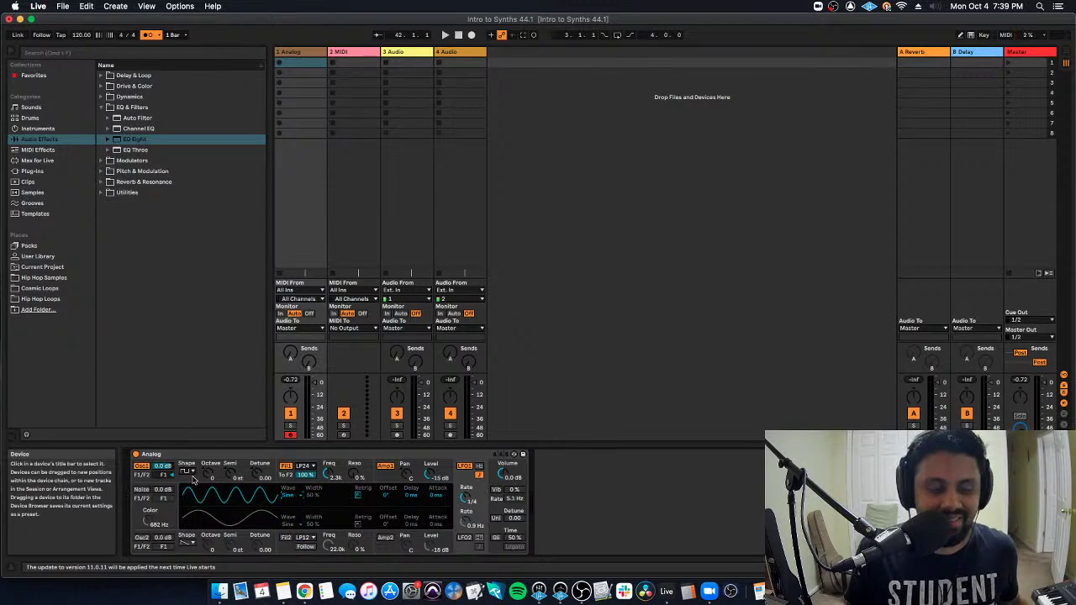
- Set Oscillator 1's pulse width to 23% with LFO 1 modulating it at 1.00 and pitch at 0.30, keeping the rectangular shape
left_click(193, 480)
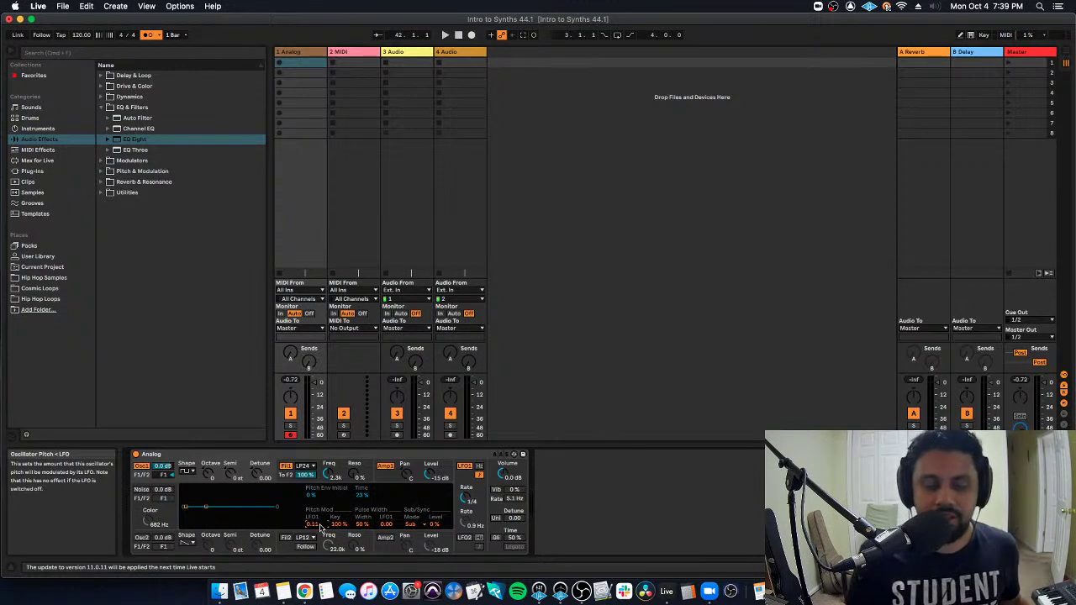
left_click_drag(362, 524, 362, 542)
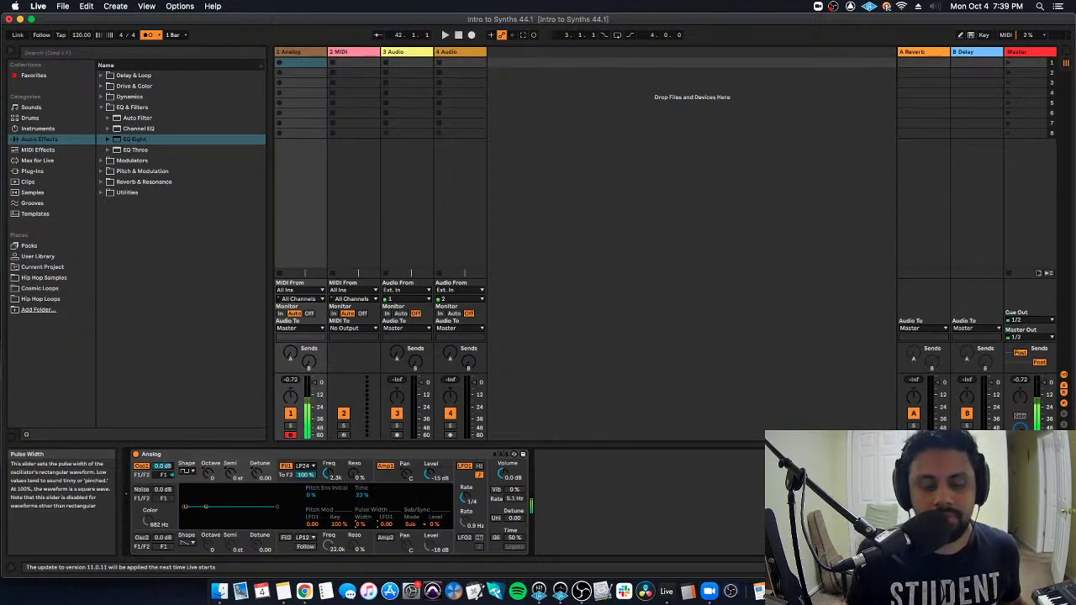
left_click(312, 525)
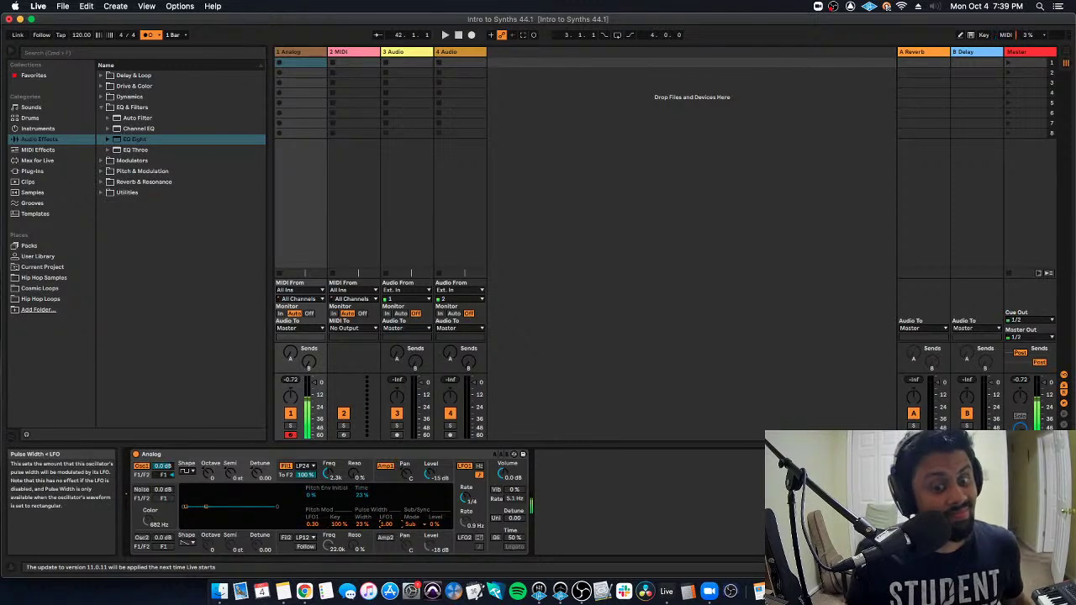
left_click(186, 472)
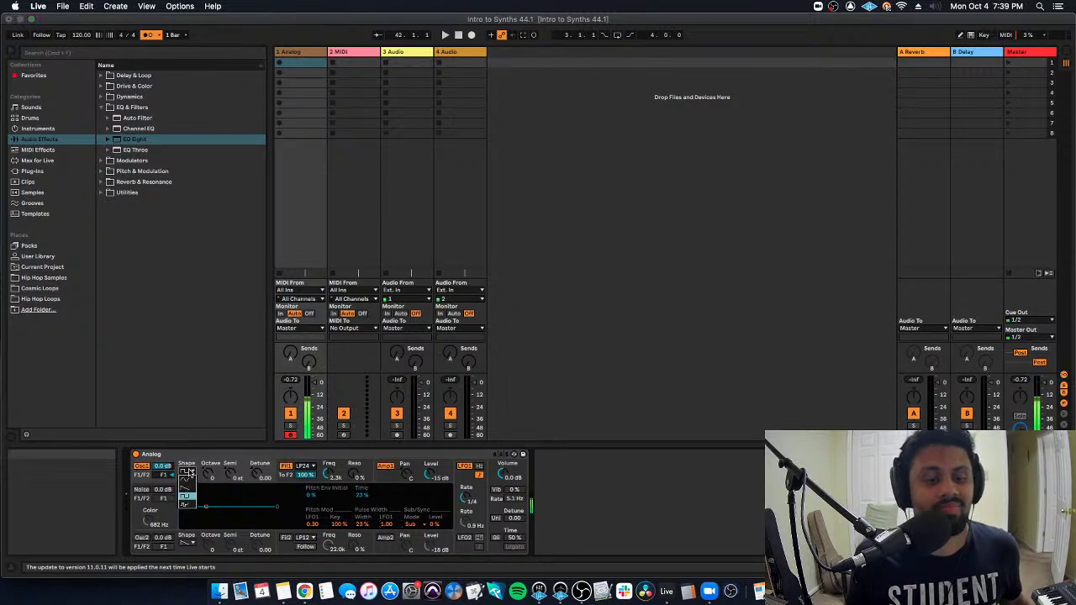
left_click(193, 471)
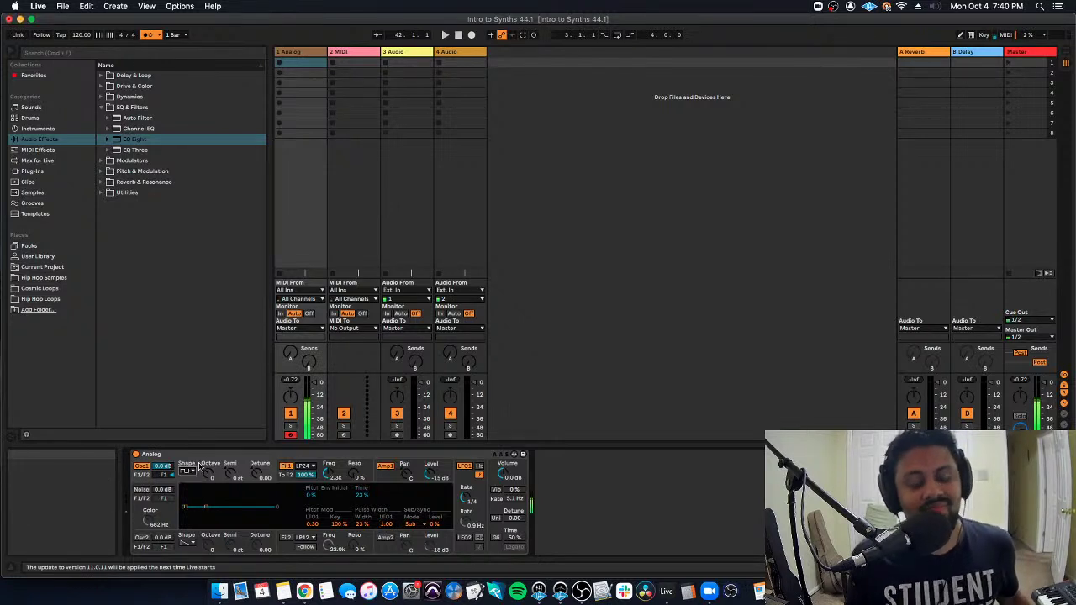
- Reset Oscillator 1's LFO 1 pitch and pulse width modulation to 0.00, with pulse width 50% and sub level 80%
left_click(368, 523)
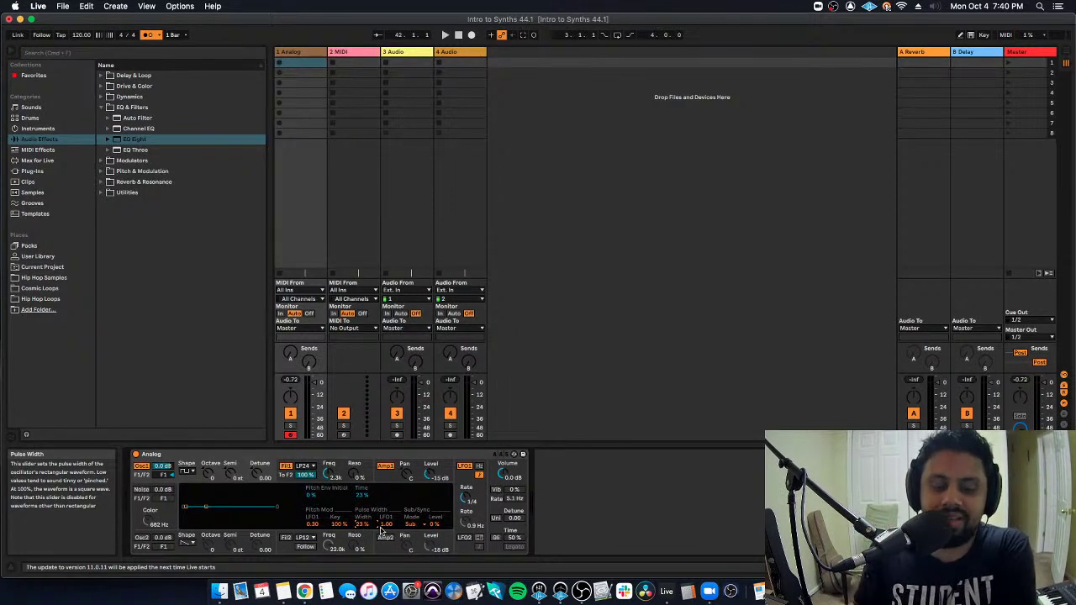
left_click_drag(385, 523, 385, 534)
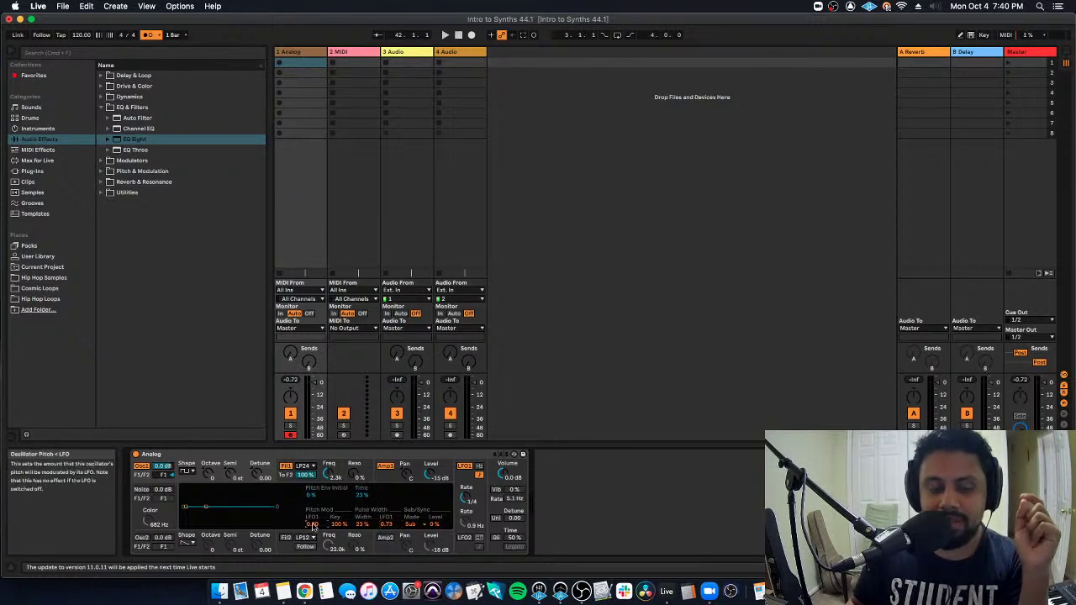
left_click(345, 540)
left_click(178, 478)
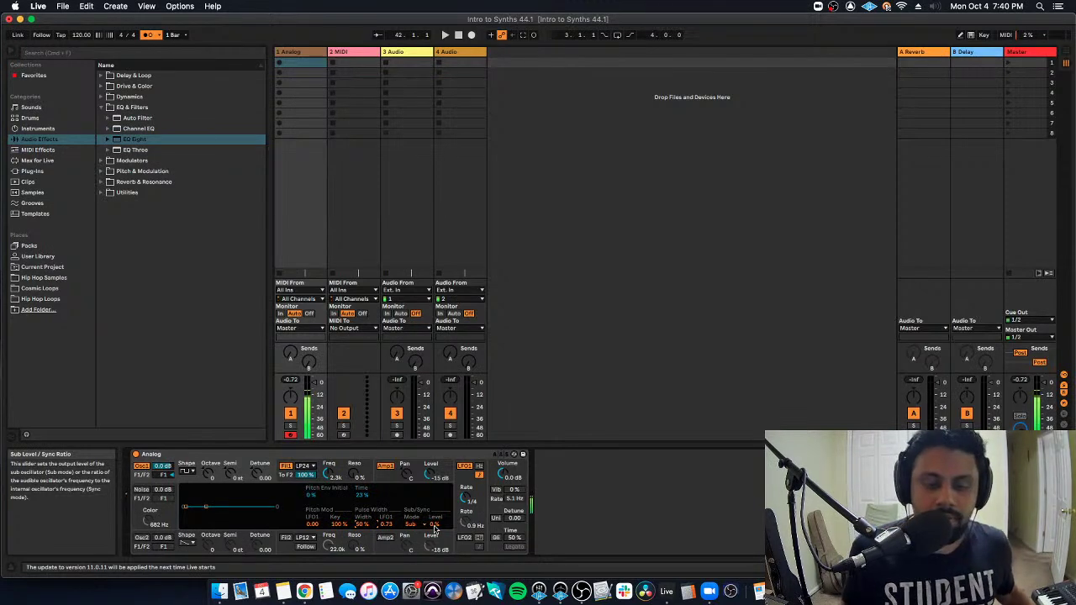
double_click(387, 524)
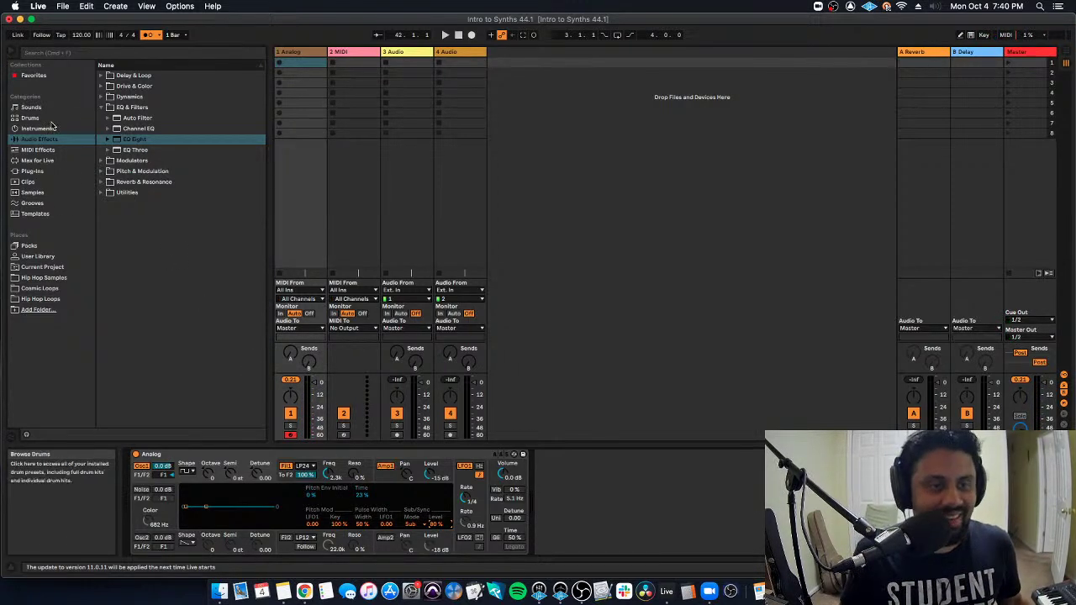
- Add an Arpeggiator before the Analog instrument with UpDown style and a synced rate of 1/16
left_click(60, 152)
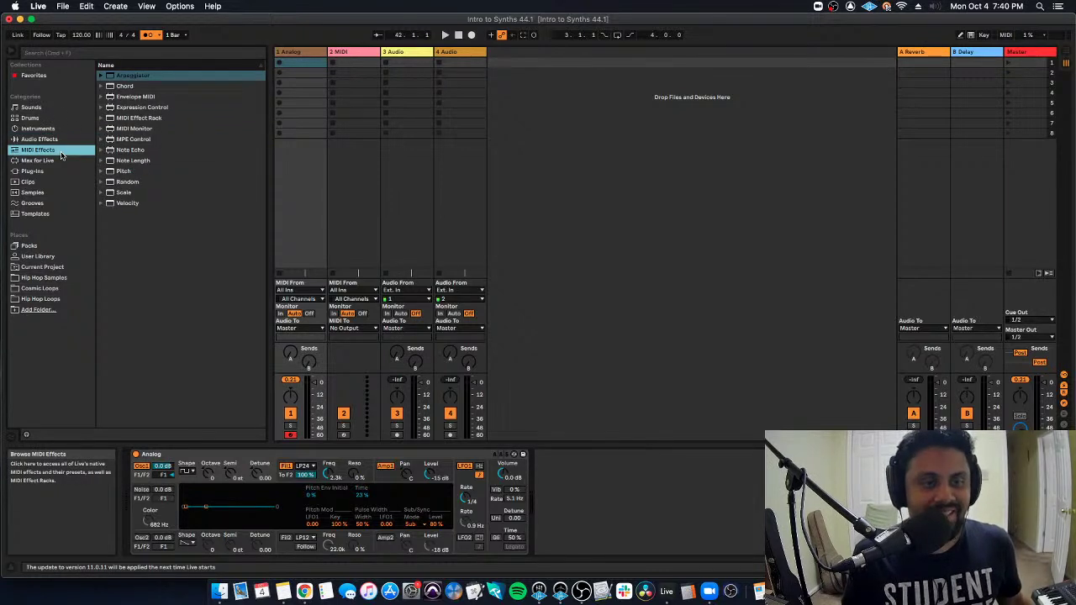
double_click(155, 76)
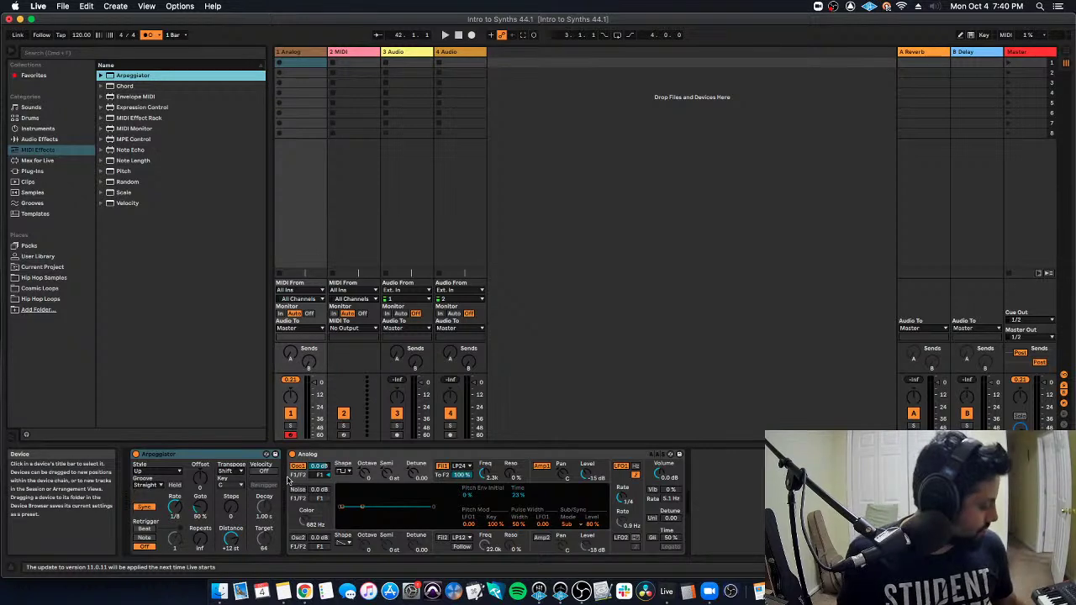
left_click(177, 470)
left_click(164, 341)
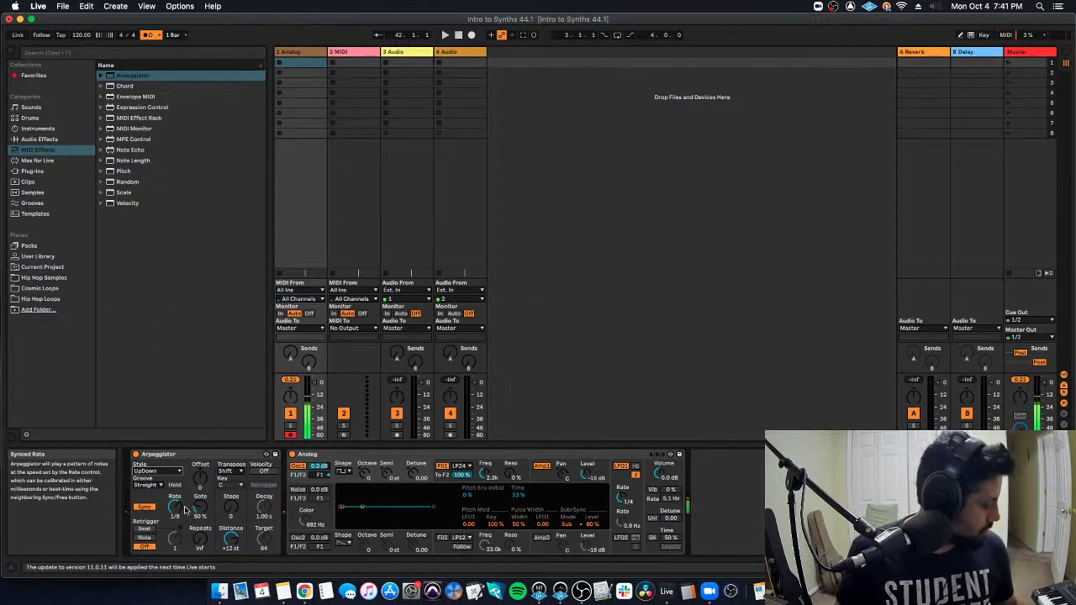
left_click_drag(176, 512, 177, 503)
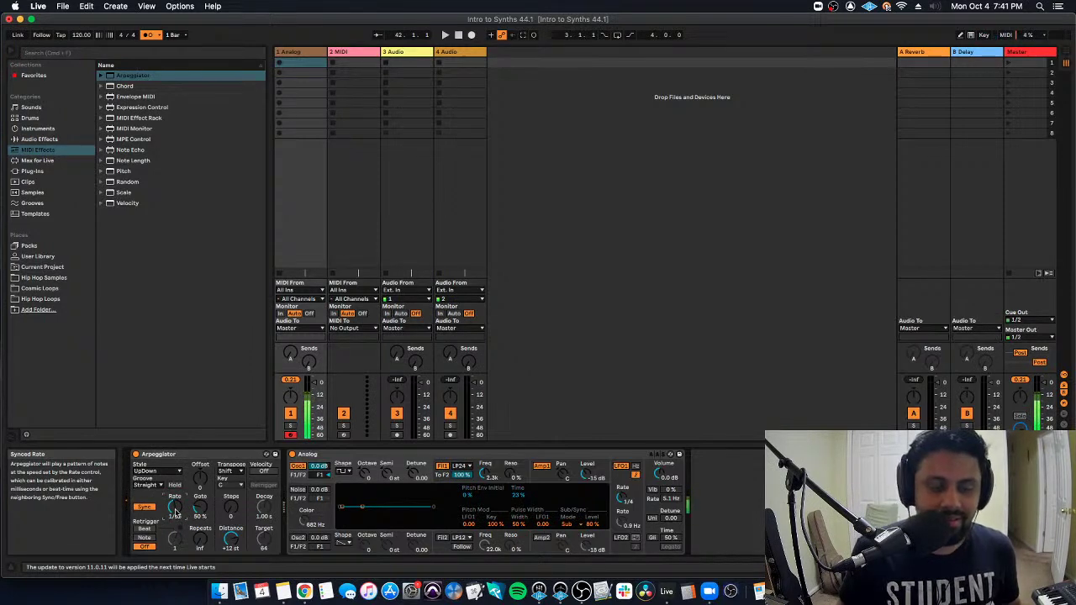
- Sweep Filter 1's cutoff and resonance while notes play, ending with cutoff at 248 and resonance at 63%
left_click(338, 454)
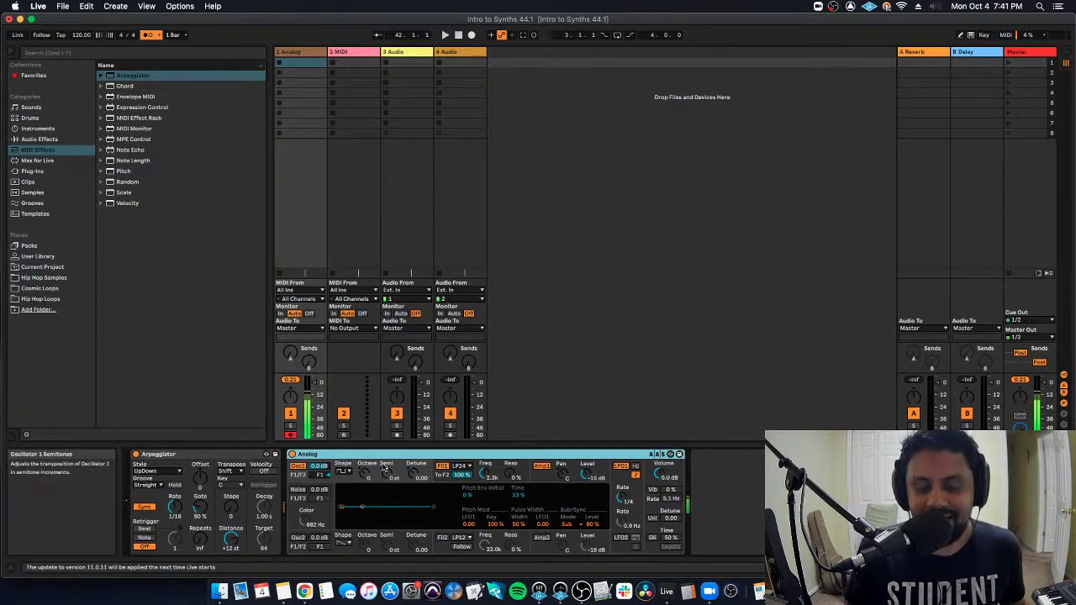
mouse_move(485, 476)
left_mouse_down()
mouse_move(484, 488)
mouse_move(511, 467)
mouse_move(485, 472)
left_mouse_up()
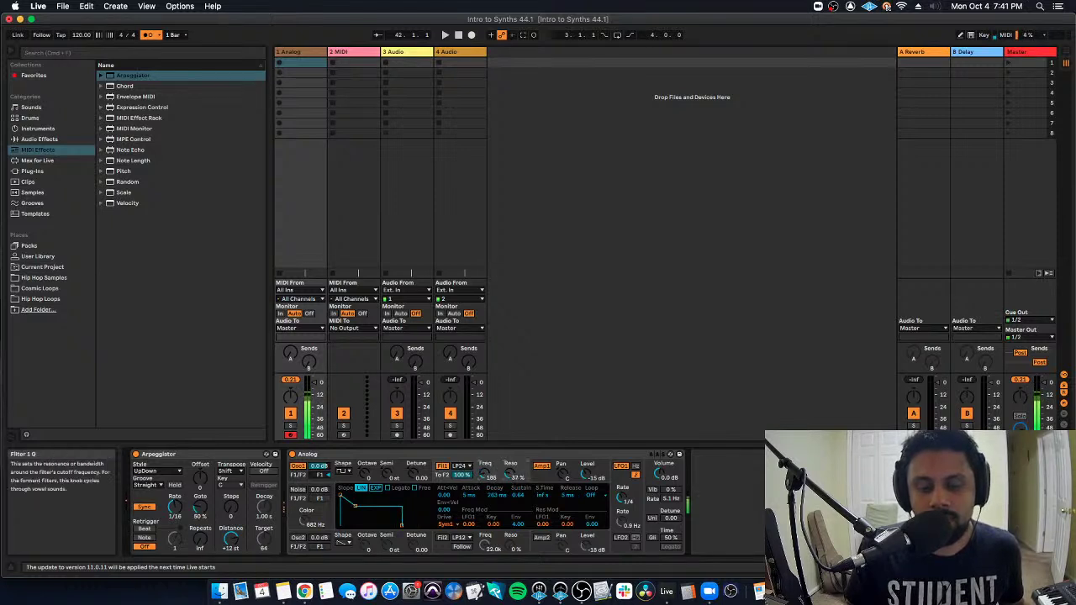
left_click_drag(510, 474, 510, 479)
left_click_drag(485, 474, 511, 462)
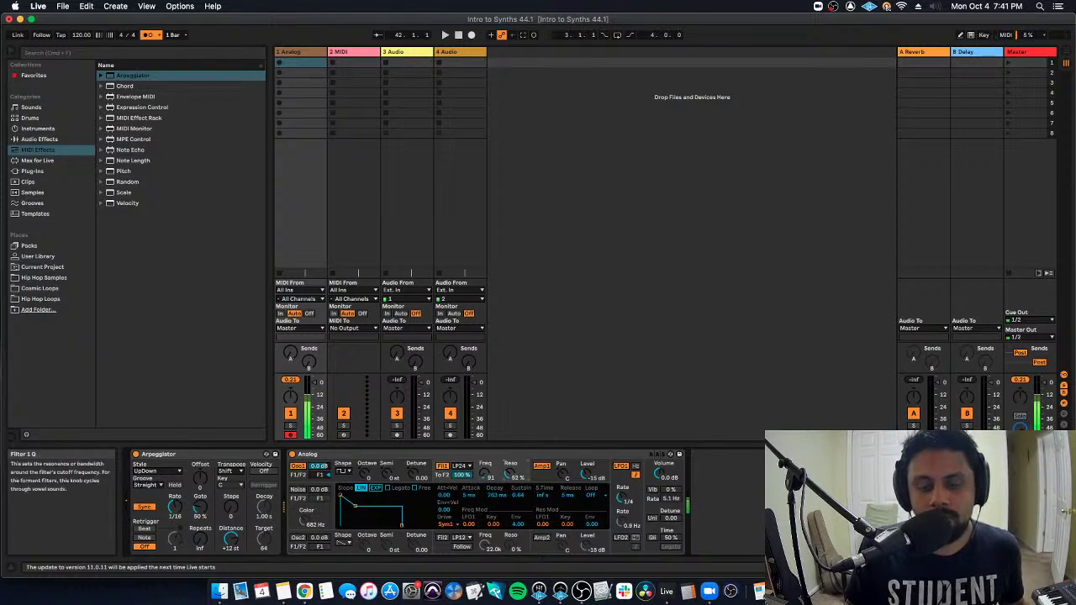
left_click_drag(485, 475, 485, 470)
- Try a slight LFO 1 pitch modulation of 0.06 on Oscillator 1 and set Amplifier 1's LFO 1 pan modulation to 1.00
left_click(401, 475)
left_click_drag(471, 525, 471, 520)
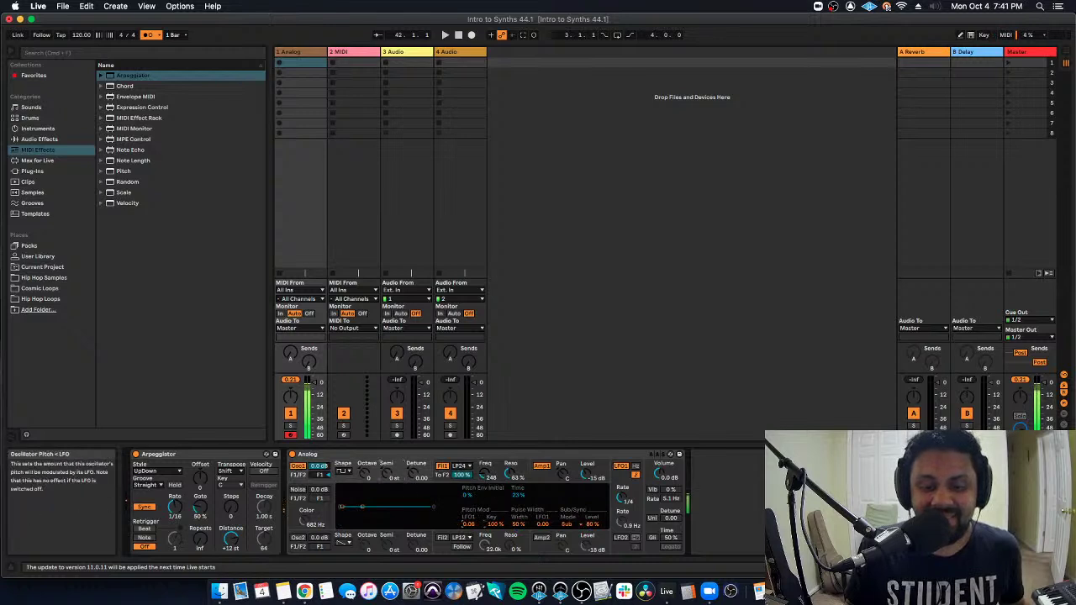
left_click(492, 476)
left_click(541, 465)
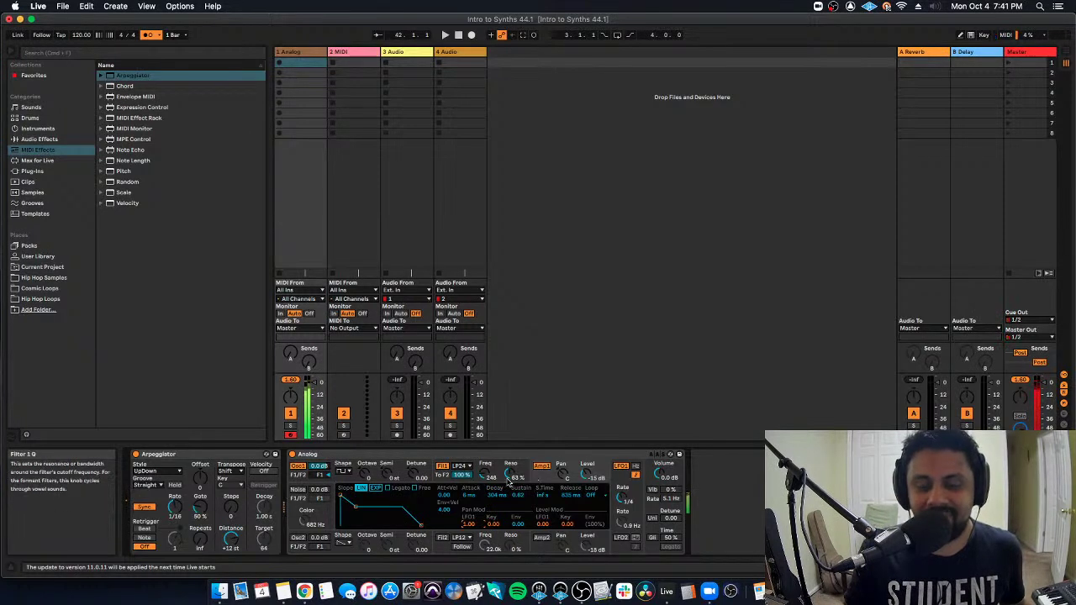
- Set Filter 1's resonance to 23% and modulate its cutoff with LFO 1 at 3.07, using a synced LFO rate of 1/2
left_click_drag(512, 478, 511, 488)
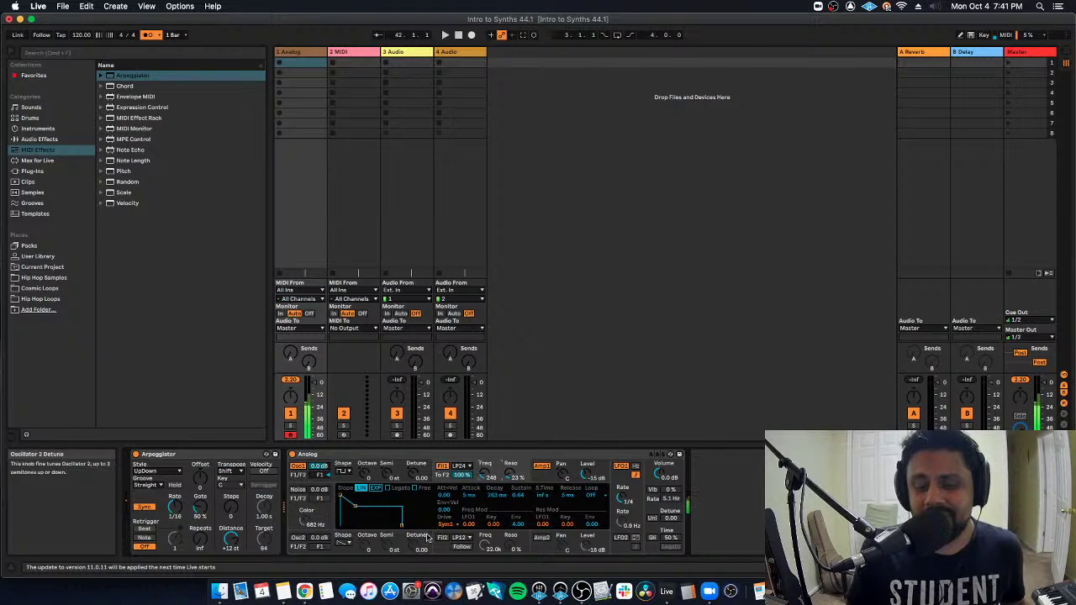
left_click_drag(469, 528, 468, 519)
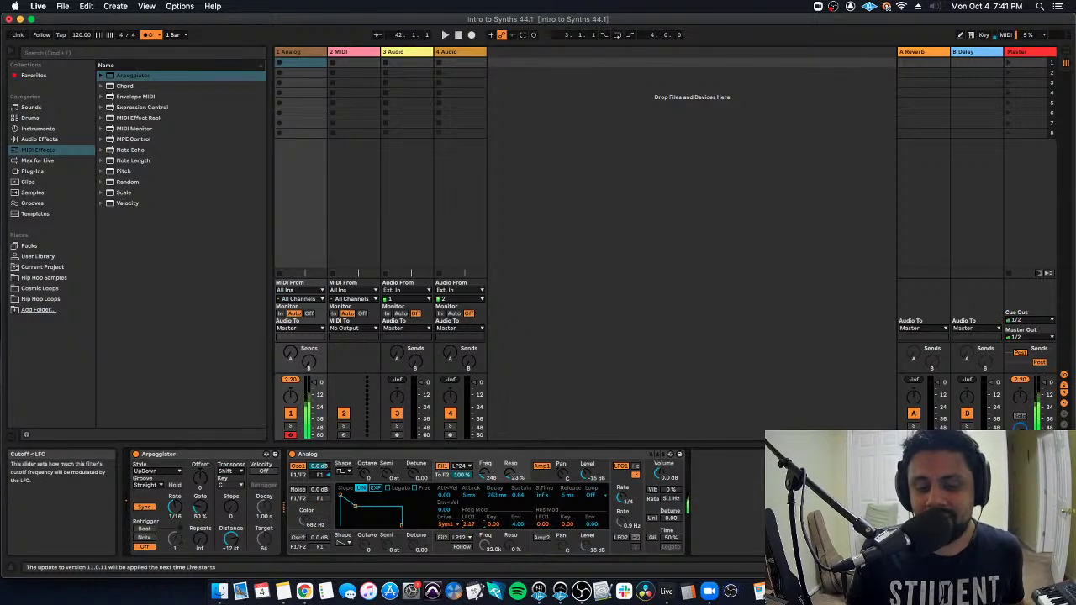
left_click_drag(620, 496, 621, 502)
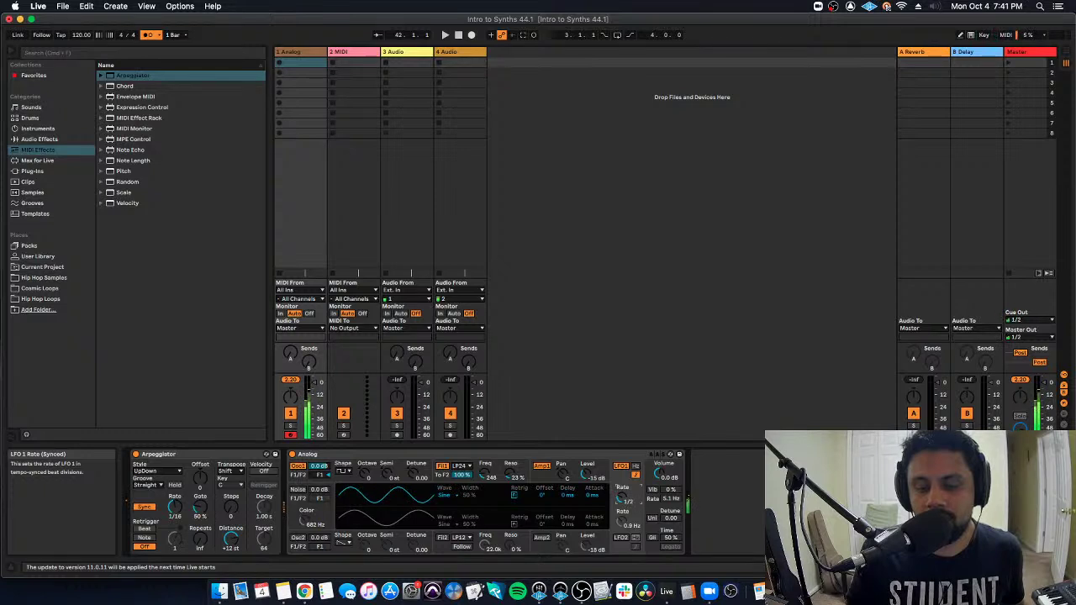
left_click(492, 471)
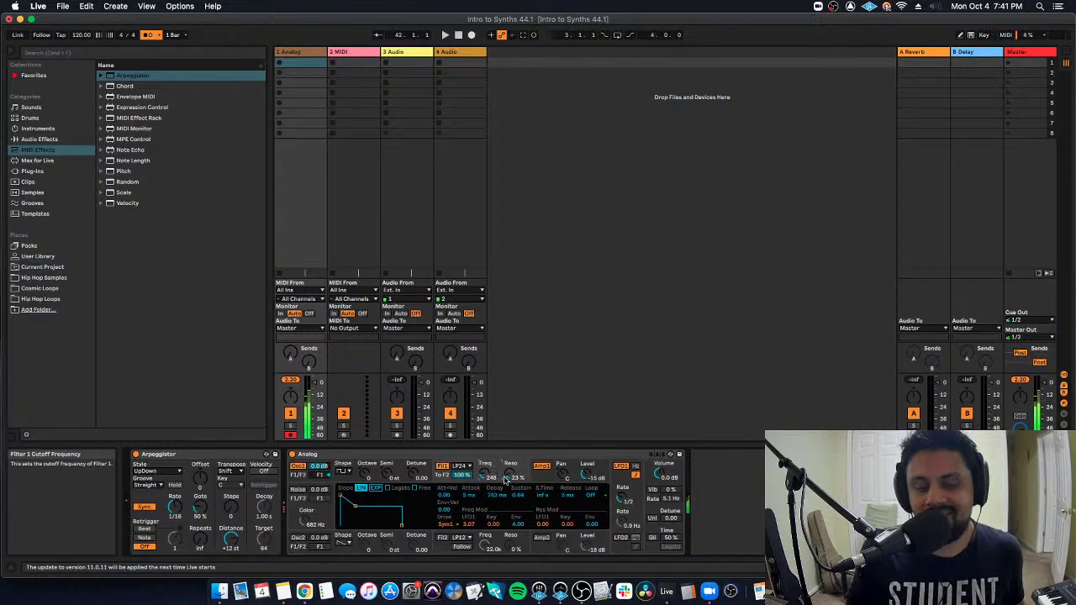
left_click_drag(543, 525, 543, 516)
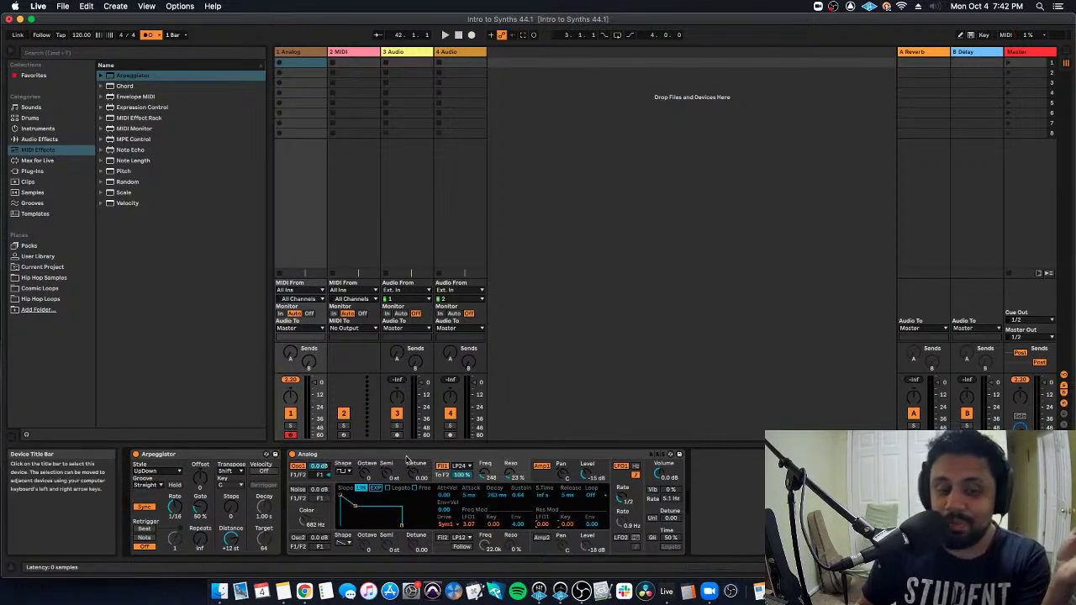
- Record a two-bar looping MIDI clip in the Analog track's first slot, check its notes, and return to the device chain
left_click(217, 455)
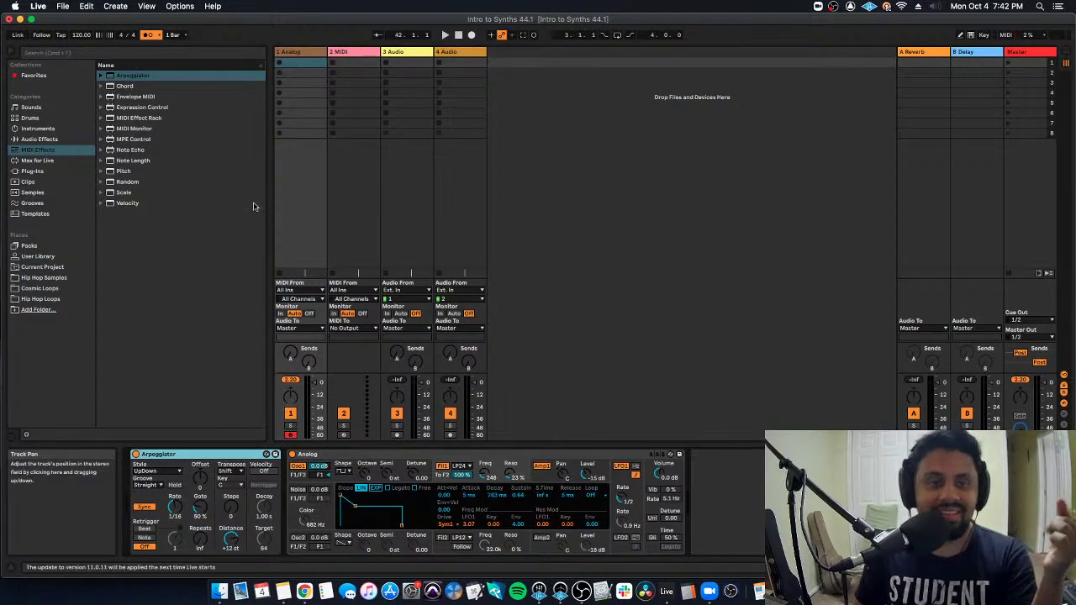
left_click(299, 52)
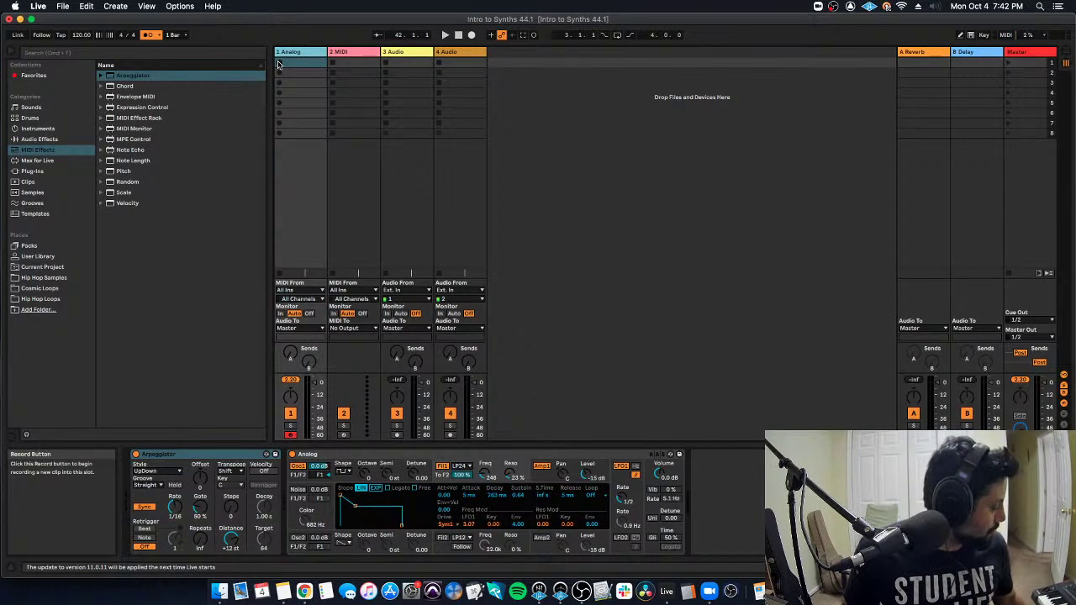
left_click(280, 64)
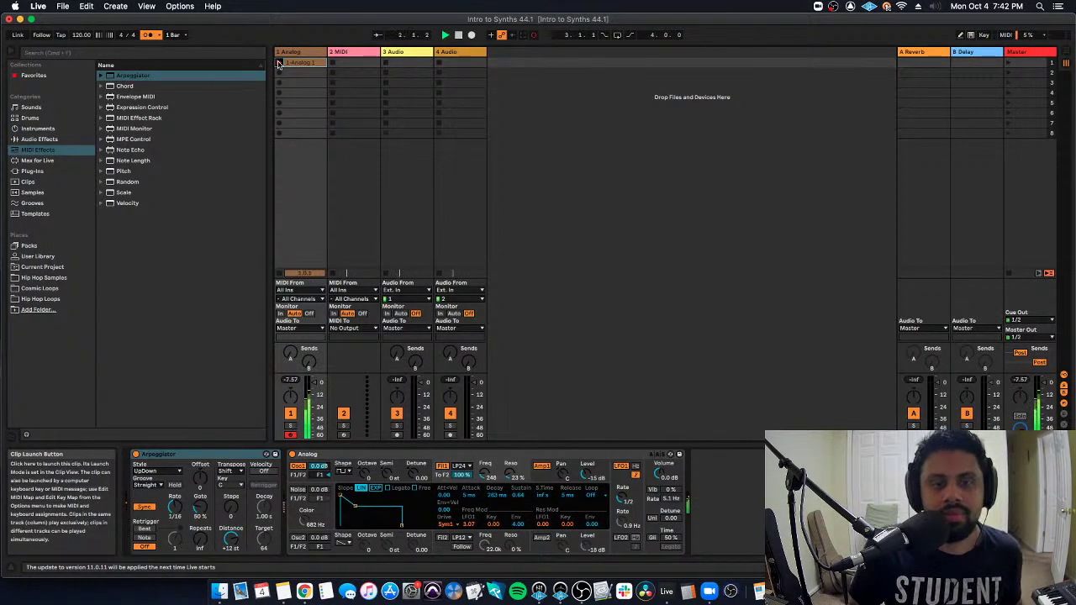
left_click(279, 64)
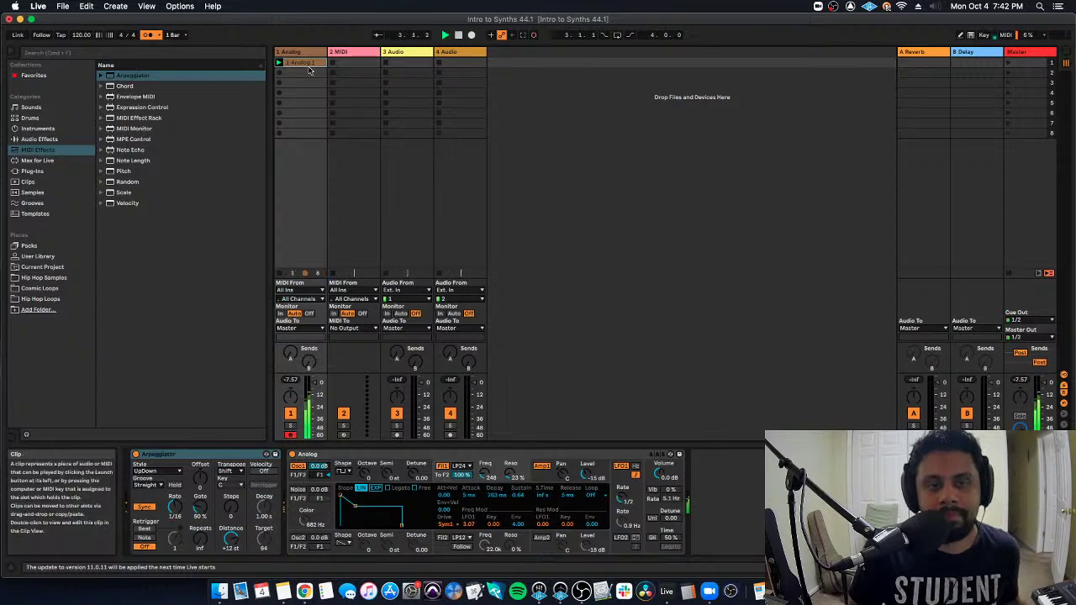
double_click(307, 64)
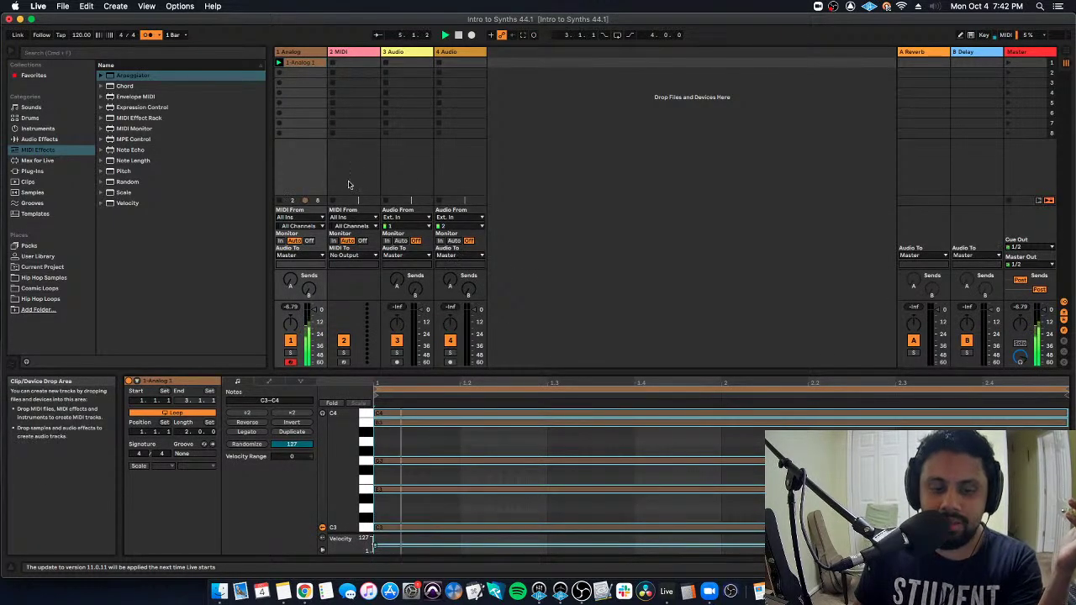
left_click(299, 53)
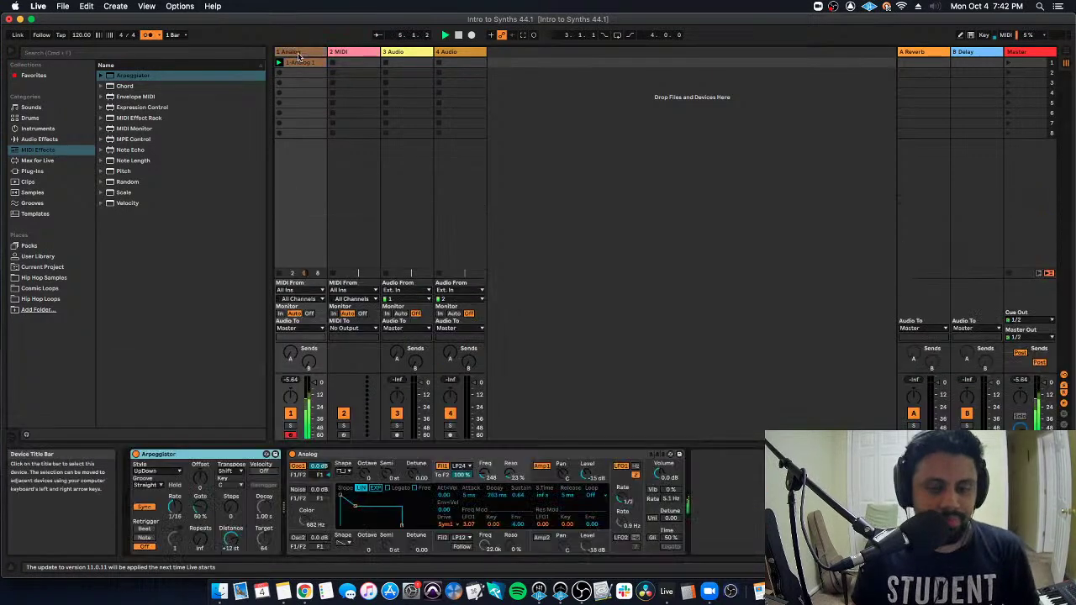
double_click(298, 54)
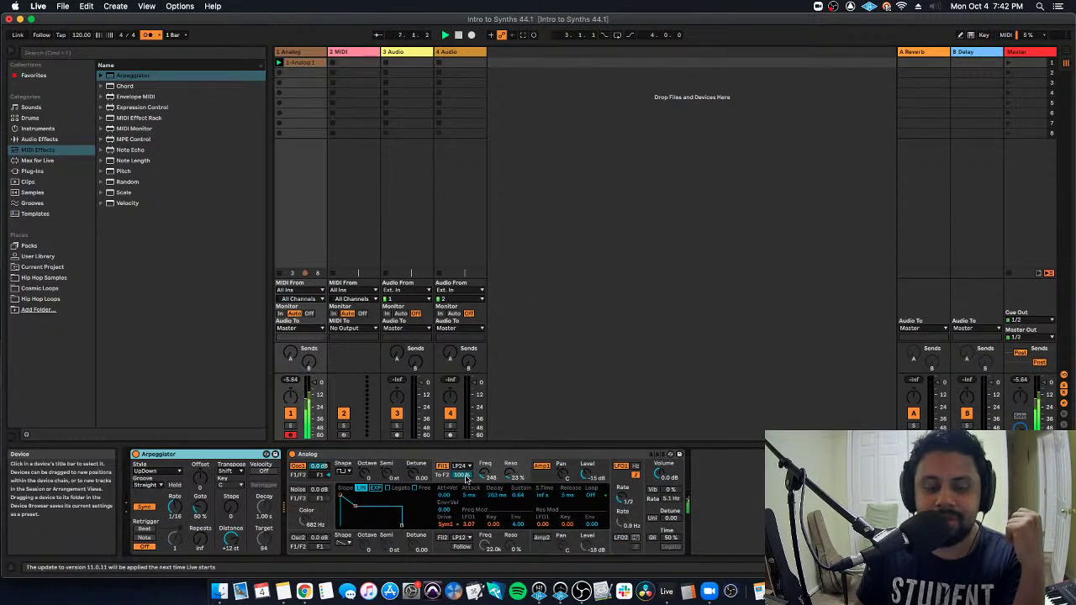
- Sweep Filter 1 over the looping clip, ending with cutoff 280, resonance 0% and LFO 1 cutoff modulation 0.00, and stop playback
left_click(510, 473)
left_click_drag(485, 473, 510, 469)
left_click(532, 477)
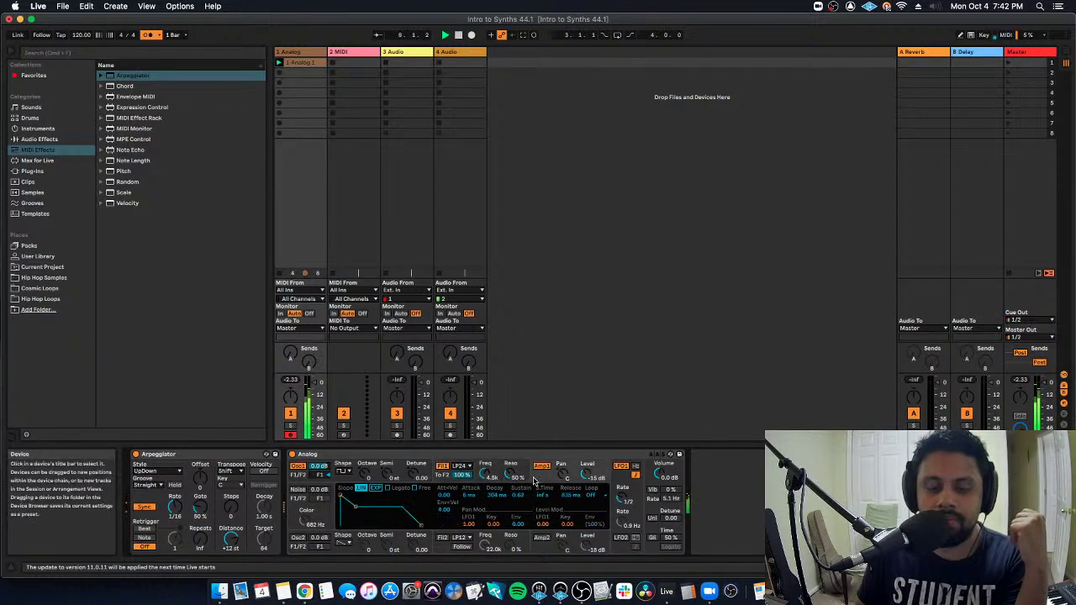
left_click_drag(485, 473, 485, 521)
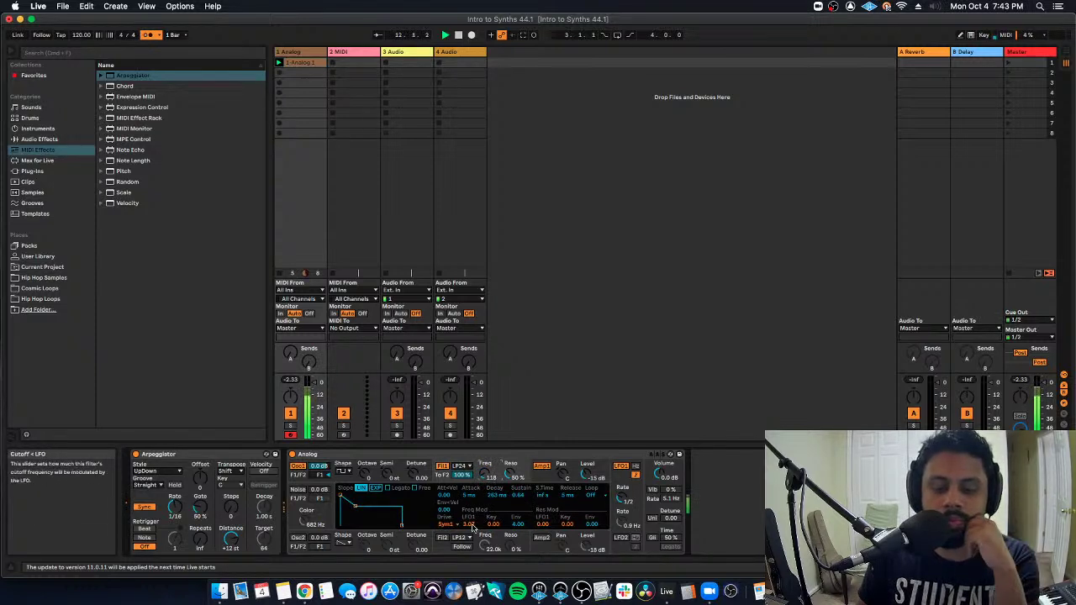
mouse_move(511, 476)
left_mouse_down()
mouse_move(510, 486)
mouse_move(485, 480)
mouse_move(510, 466)
mouse_move(510, 480)
left_mouse_up()
key("space")
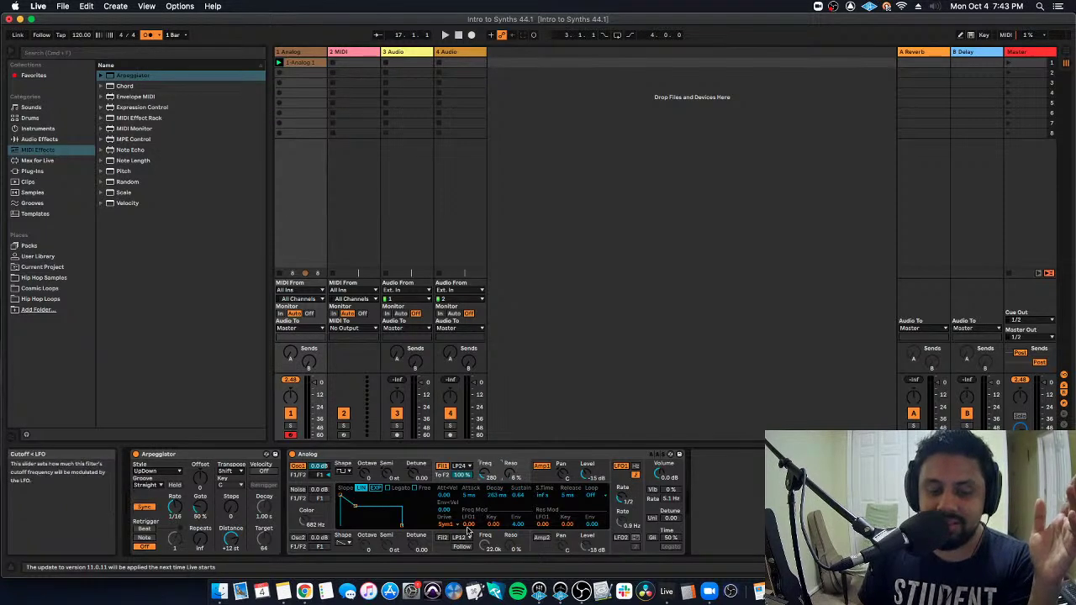
- Play the clip and set Filter 1's resonance to 41%, with LFO 1 modulating its cutoff at 3.29 and resonance at 1.74
key("space")
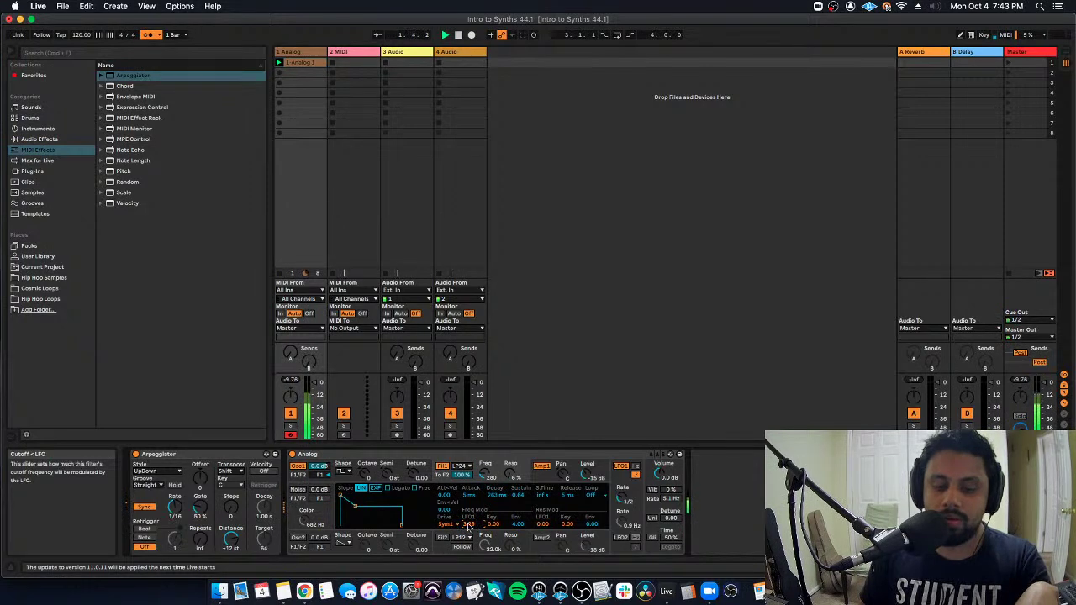
mouse_move(621, 497)
left_mouse_down()
mouse_move(622, 477)
mouse_move(621, 500)
left_mouse_up()
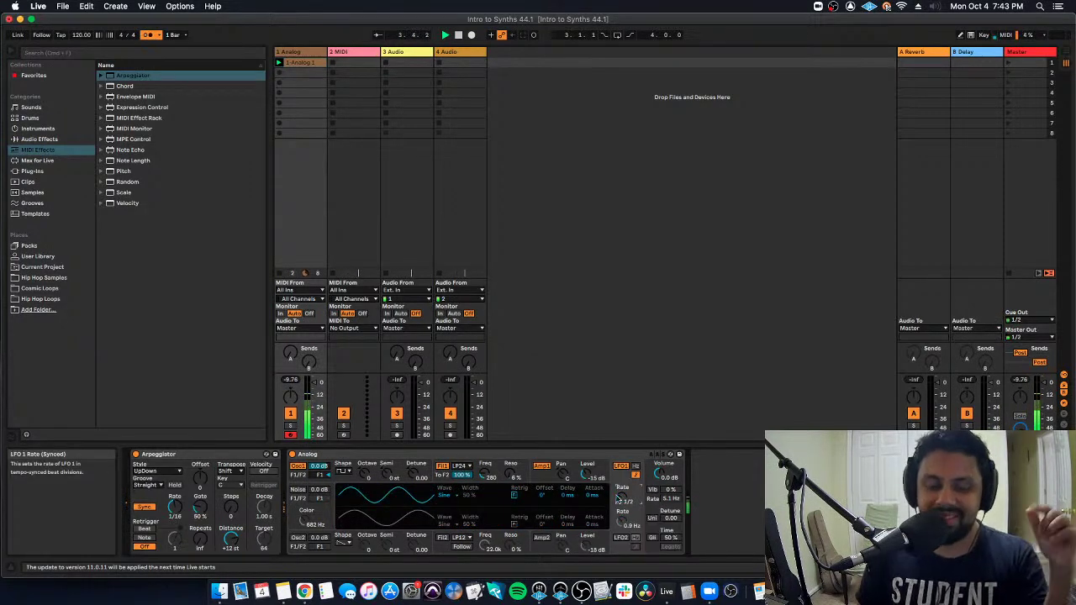
left_click(515, 479)
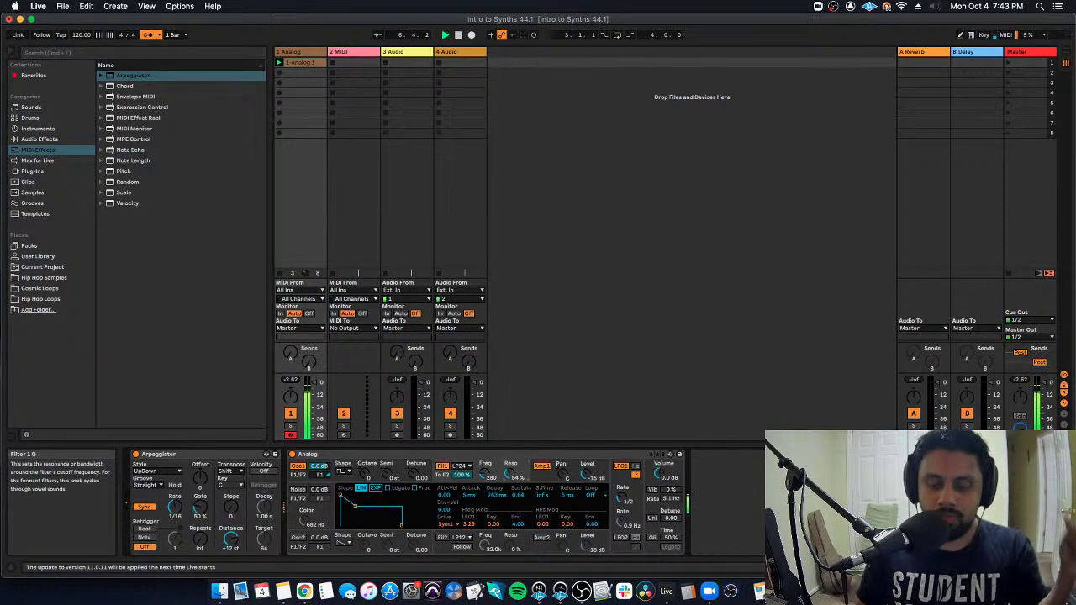
left_click_drag(513, 478, 513, 483)
left_click_drag(546, 528, 546, 523)
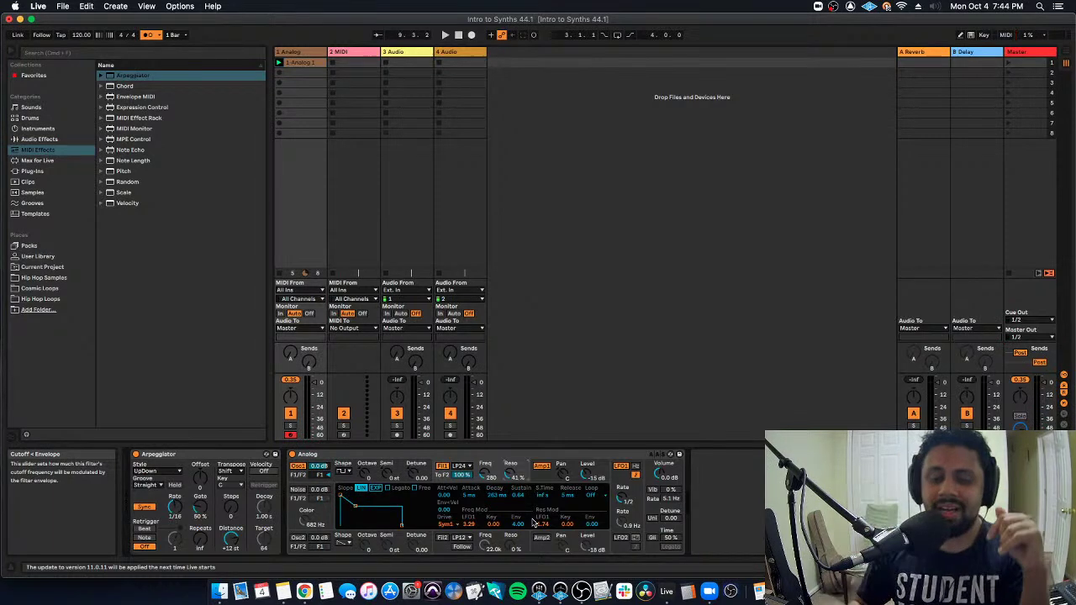
- Review the LFO 1 and Filter 1 settings and speed up LFO 1's synced rate to 1/8d
left_click(624, 479)
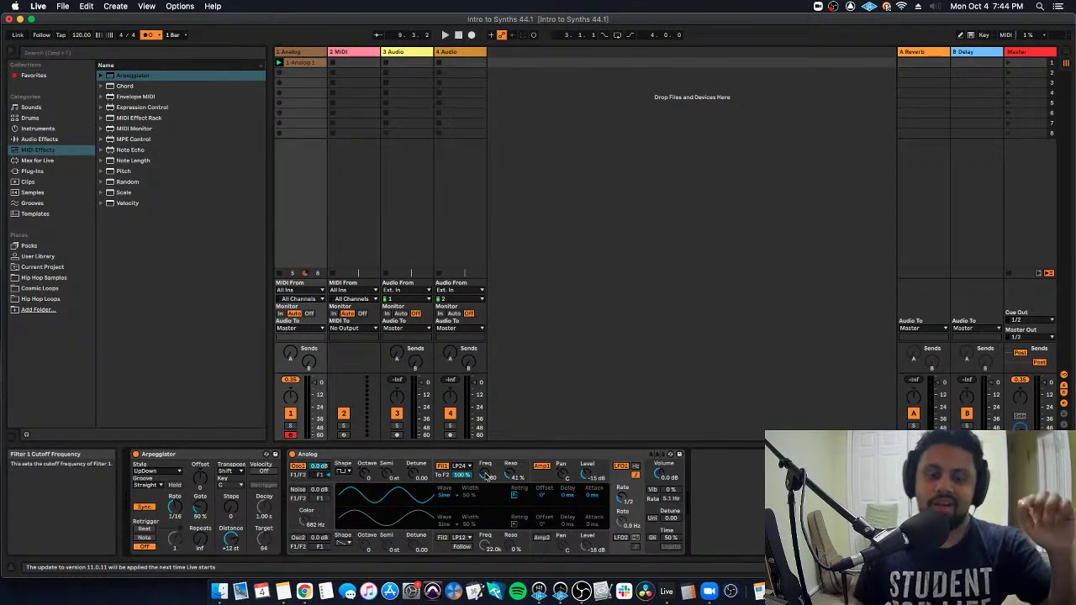
left_click(488, 476)
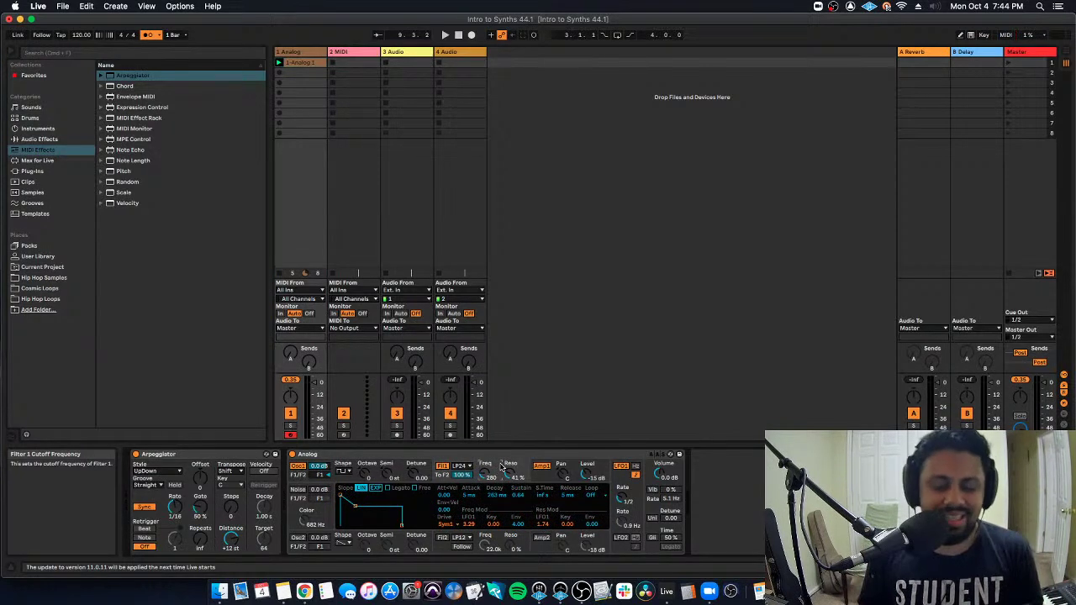
left_click(623, 497)
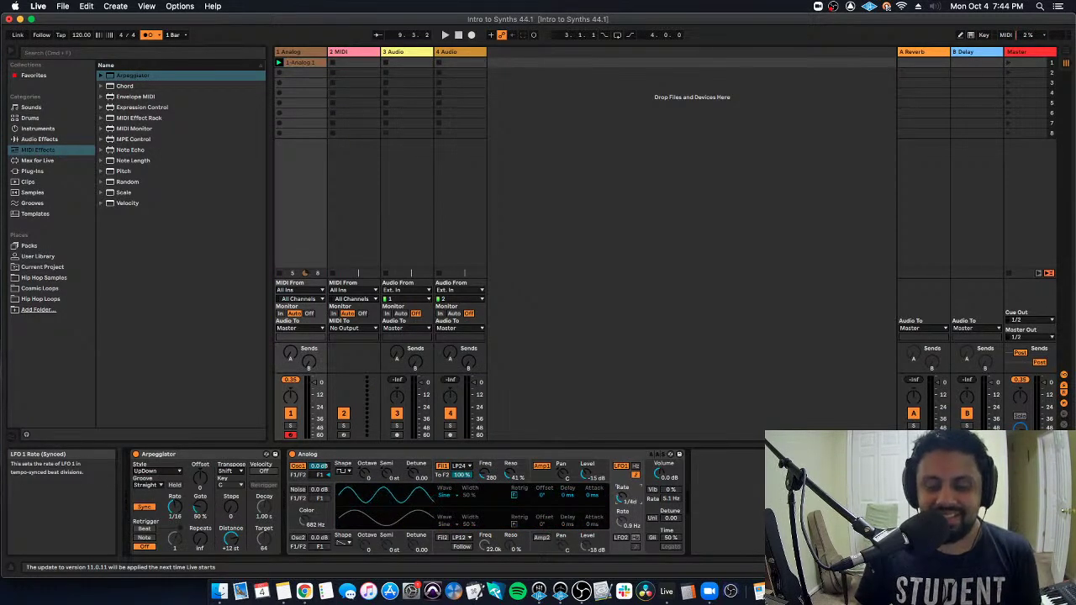
- Set LFO 1's synced rate to 1/2, audition the clip, and show Filter 1's envelope and modulation settings
left_click_drag(623, 496, 626, 524)
key("space")
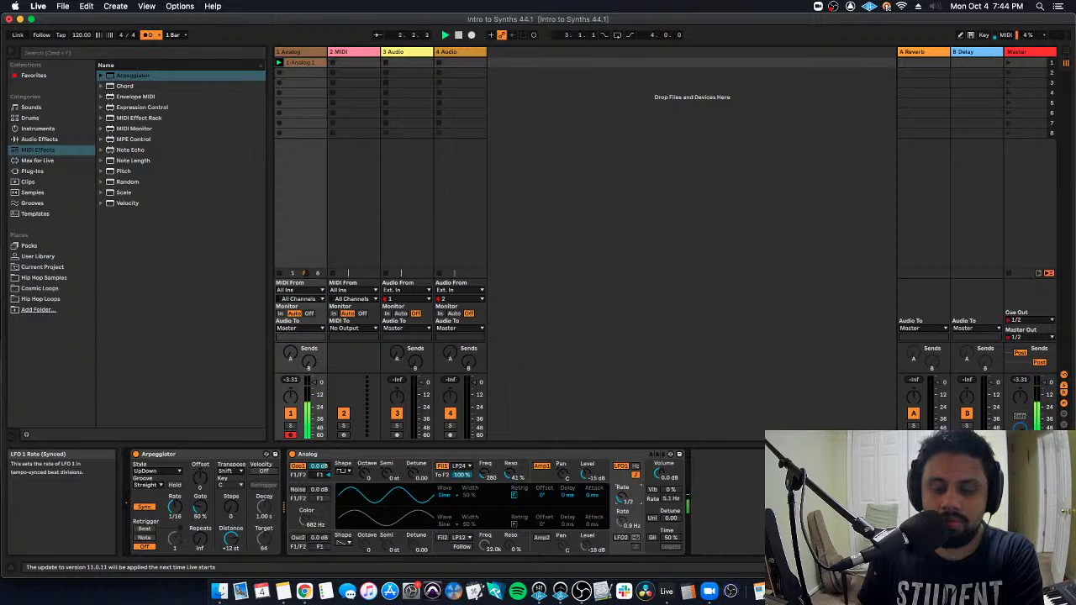
left_click(492, 476)
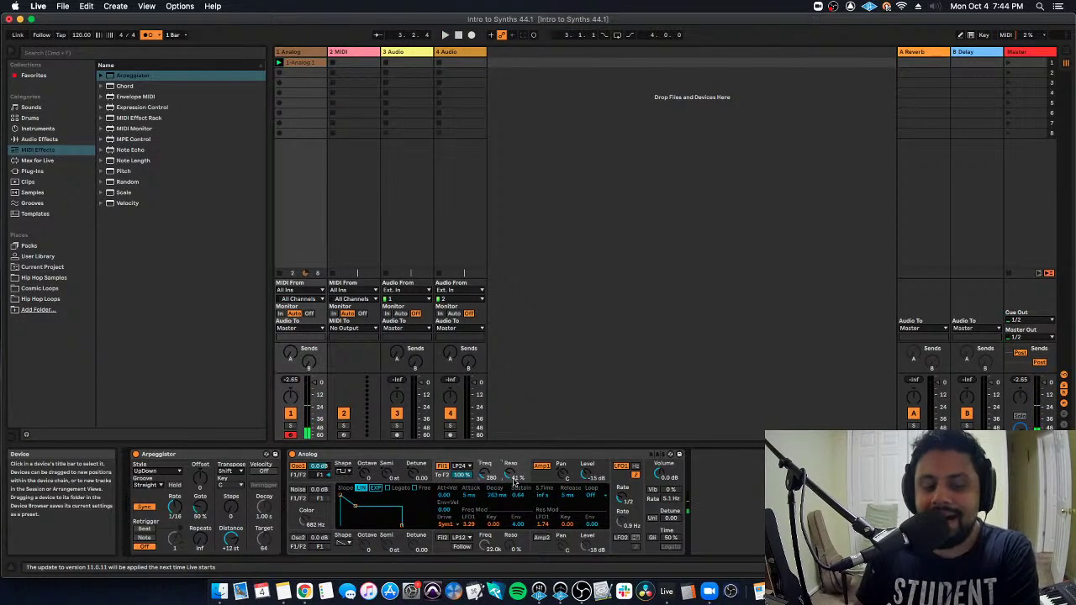
- Turn on Oscillator 2, transpose it up one octave, and audition the clip with its level at -8.5 dB
left_click(328, 550)
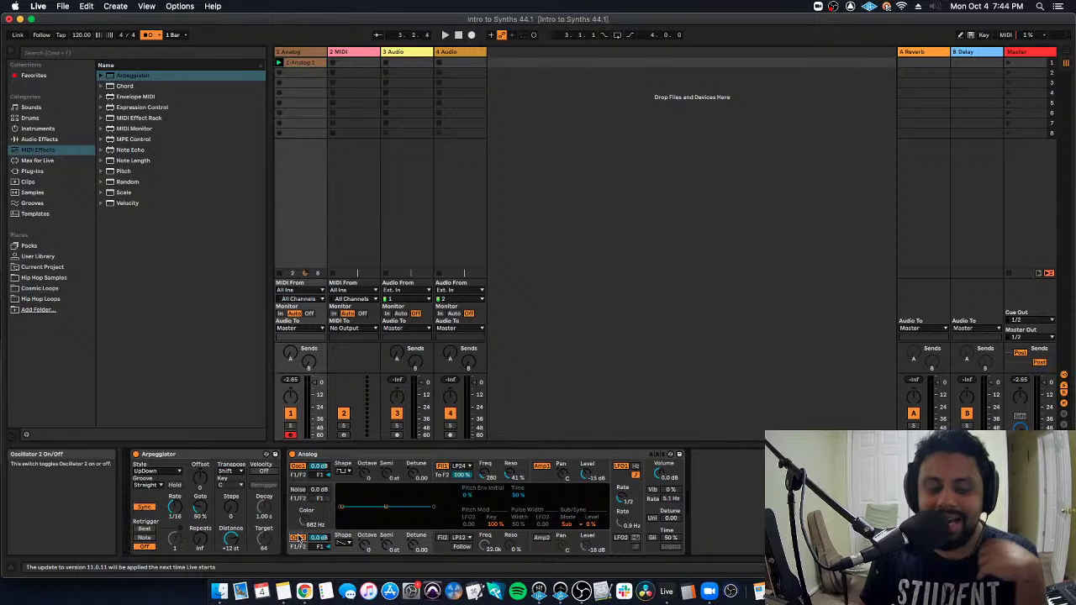
left_click(343, 545)
left_click(347, 520)
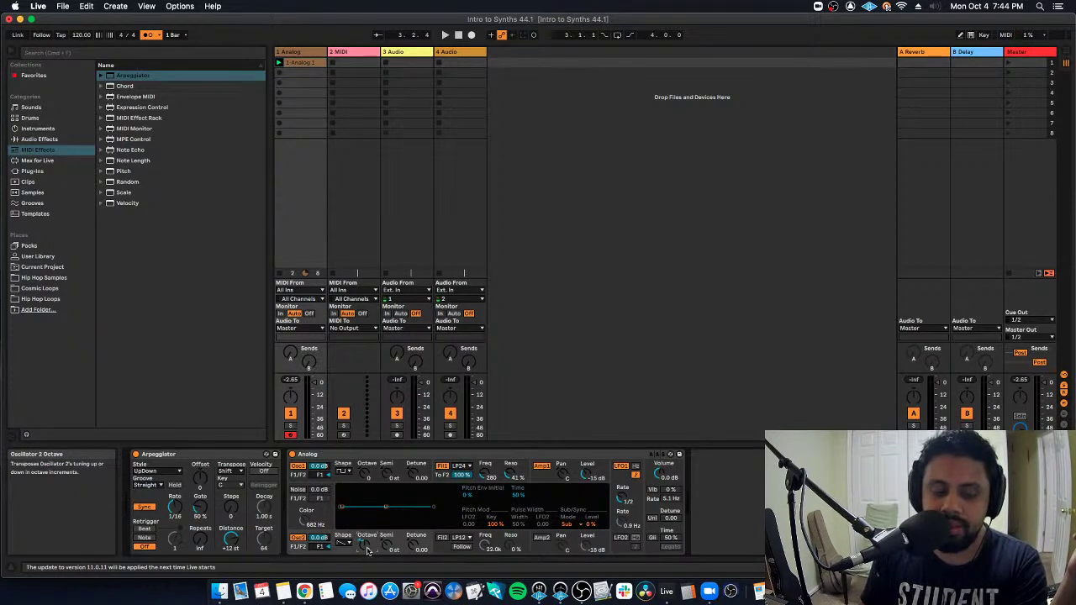
mouse_move(319, 539)
left_mouse_down()
mouse_move(318, 559)
mouse_move(319, 548)
left_mouse_up()
key("space")
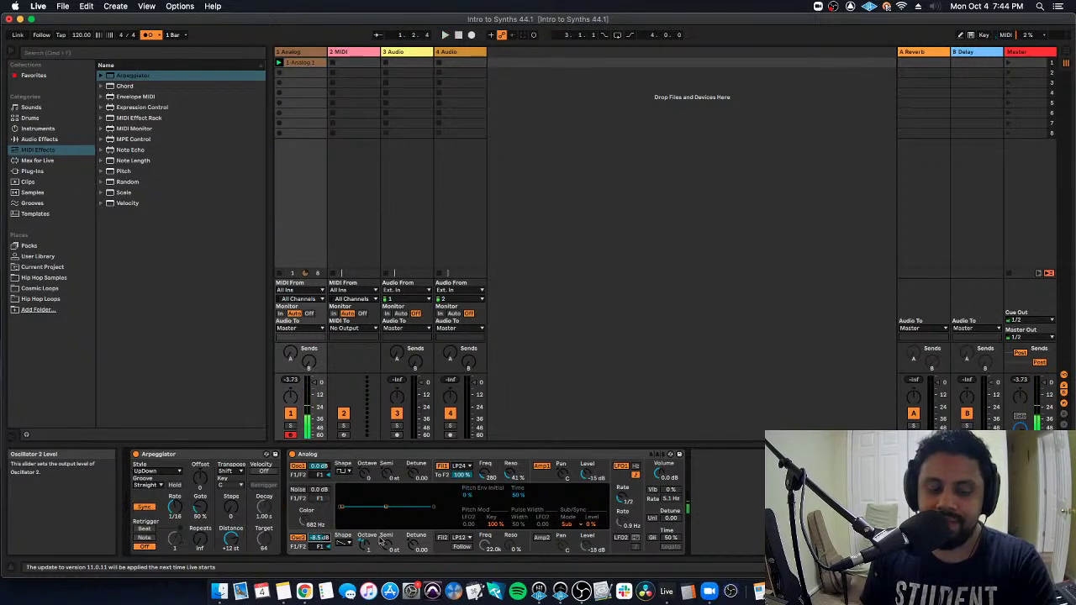
left_click_drag(317, 548, 317, 530)
- Turn on Filter 2 and Amp 2, play the clip, and raise Amp 2's level to -15 dB
left_click(442, 538)
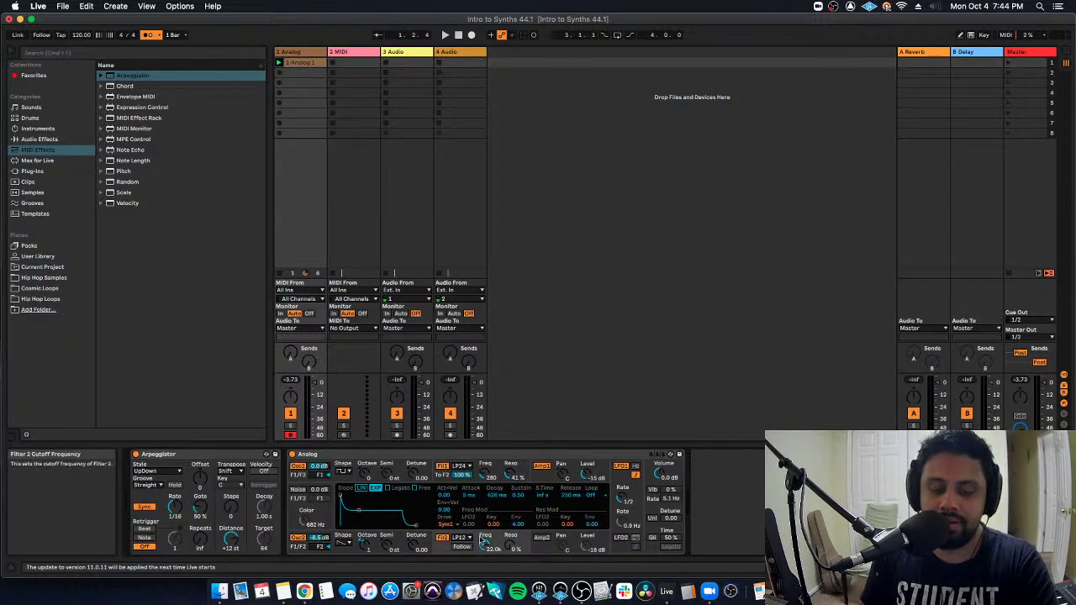
left_click(563, 547)
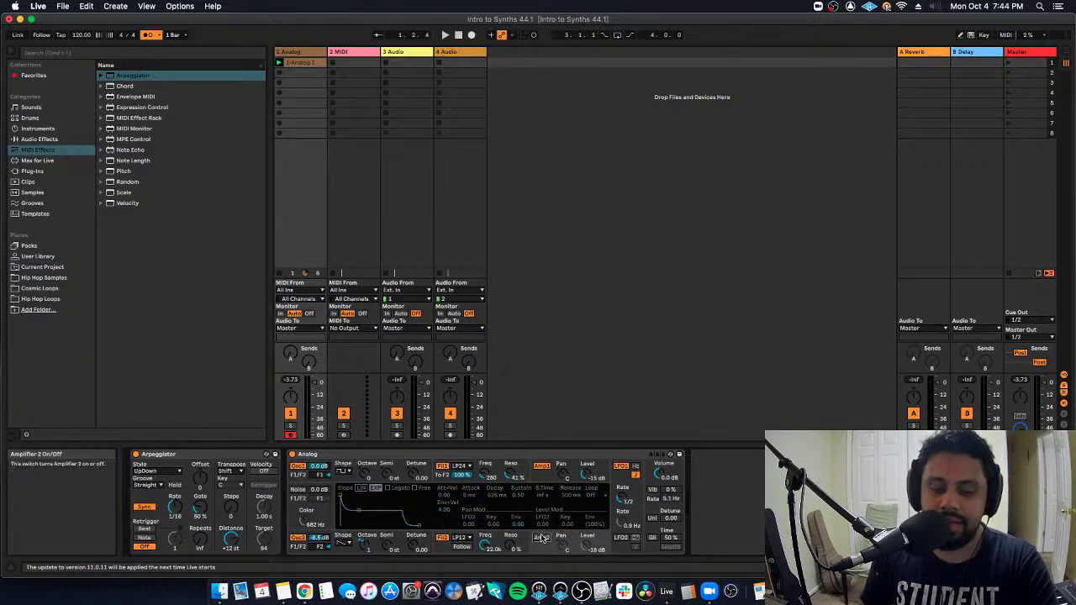
key("space")
left_click_drag(587, 546, 587, 543)
- Balance the two oscillators, setting Oscillator 2's level to -5.4 dB and Oscillator 1's level to -12 dB
left_click(466, 554)
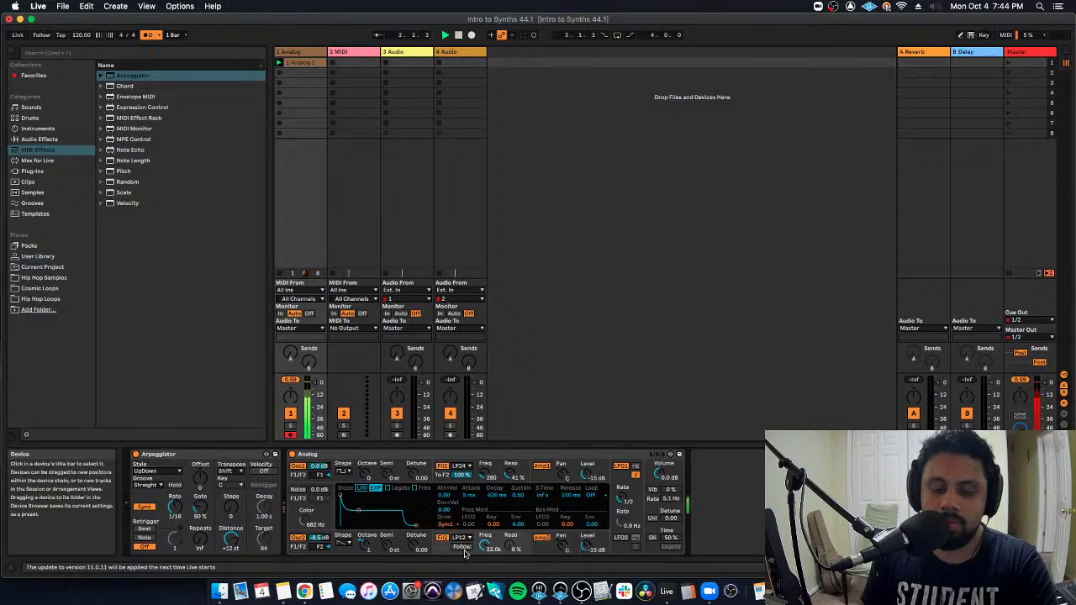
left_click_drag(318, 538, 317, 534)
left_click_drag(319, 467, 320, 479)
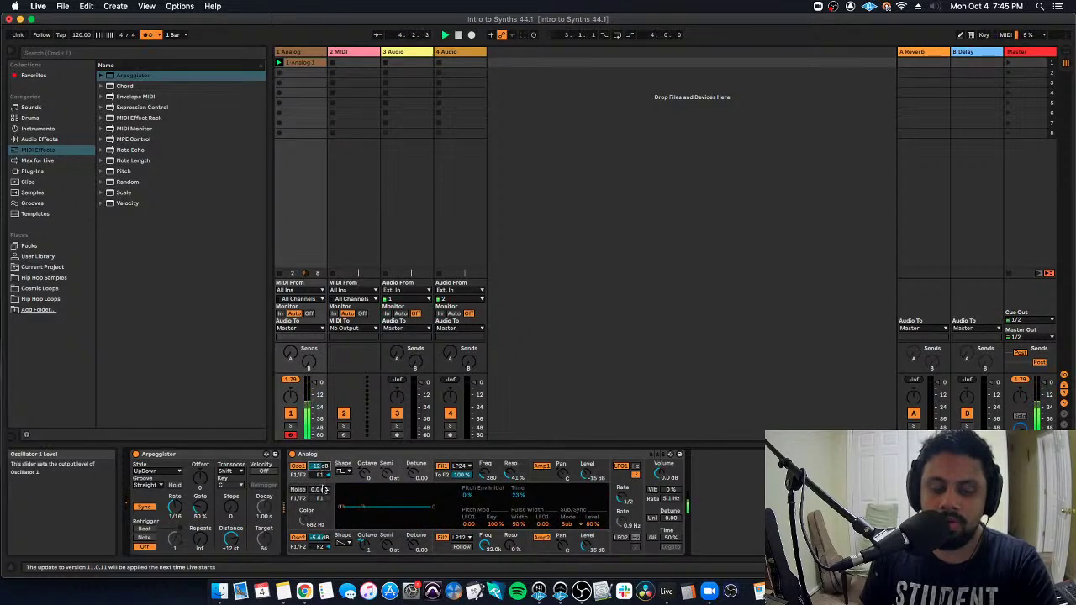
- Reshape Amp 2's envelope with a shorter 5 ms release and a longer attack
left_click(540, 550)
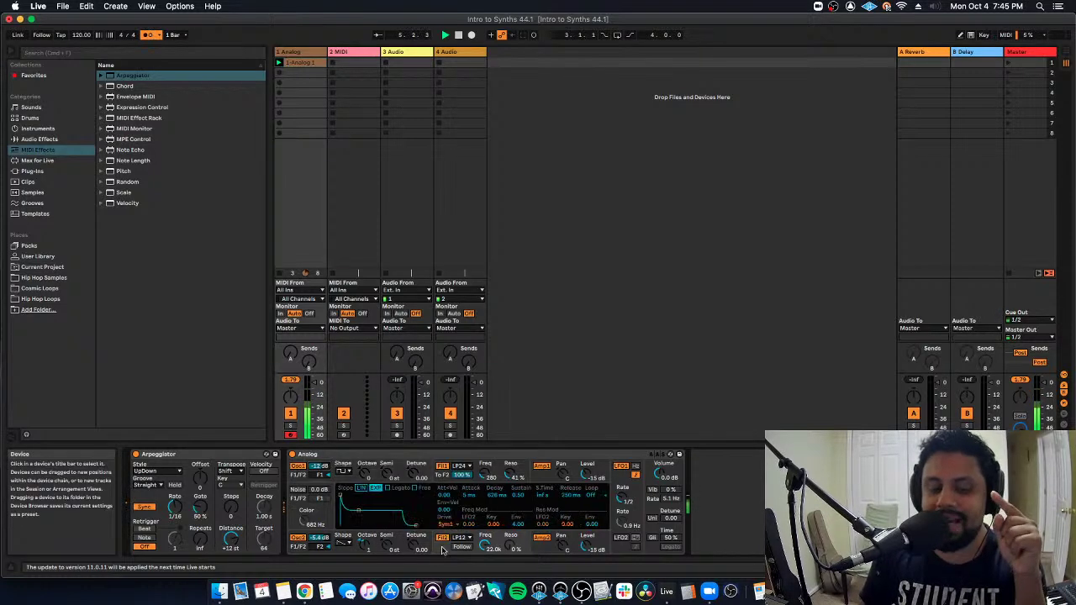
left_click(542, 549)
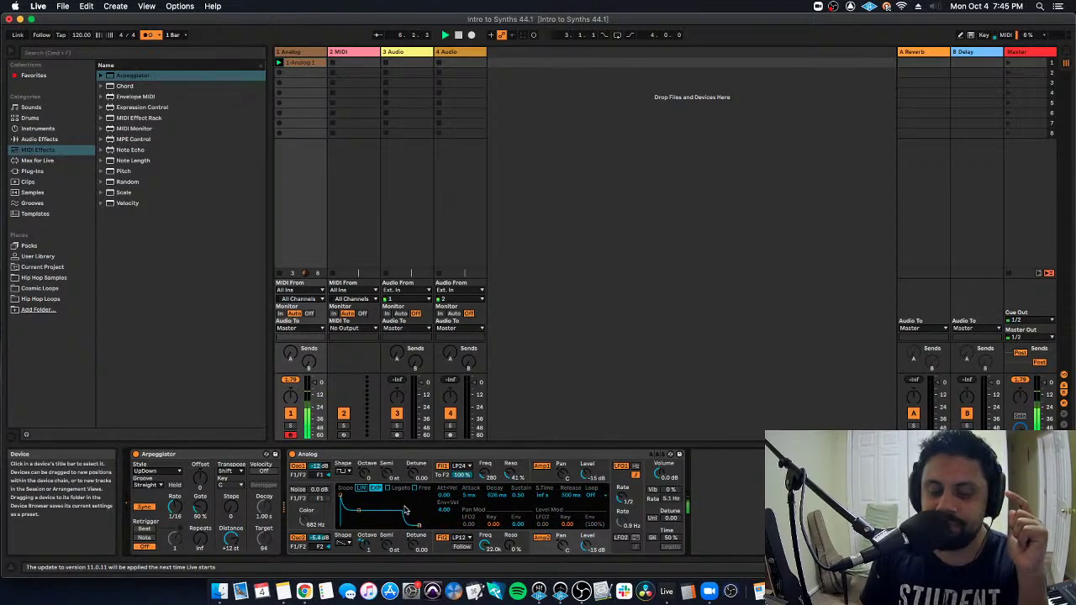
left_click_drag(418, 527, 402, 525)
left_click_drag(340, 496, 350, 495)
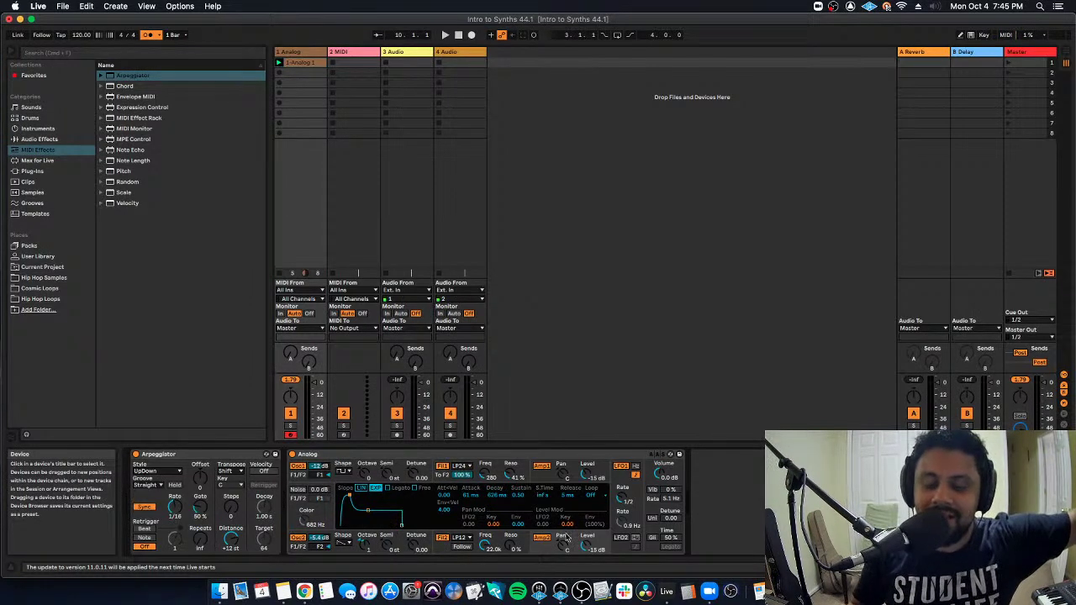
- Turn on LFO 2, sync it to the tempo at a rate of 1/16, and play the clip
left_click(621, 539)
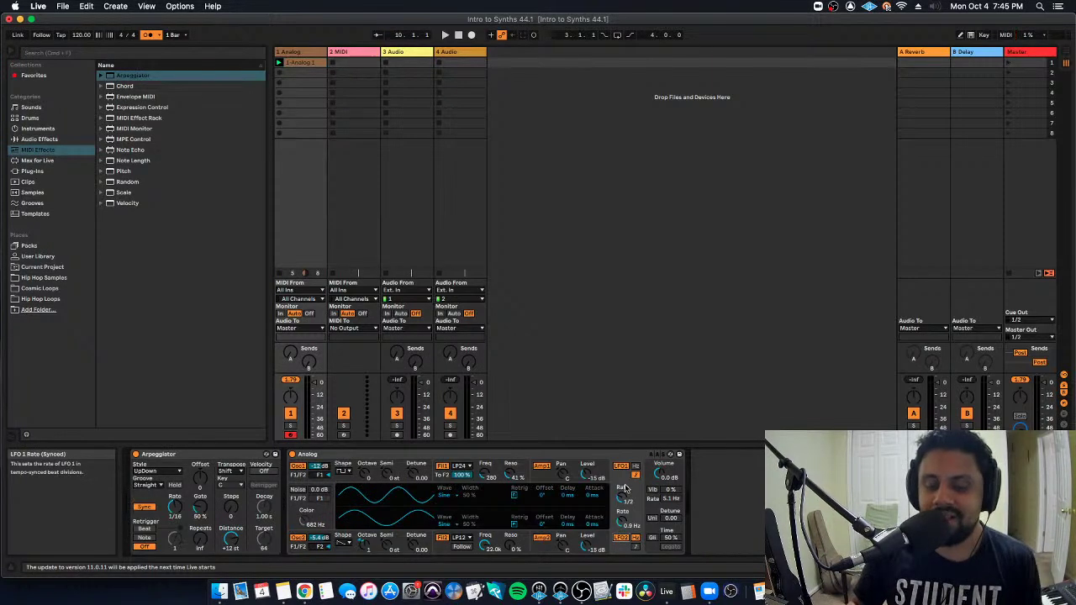
left_click(636, 547)
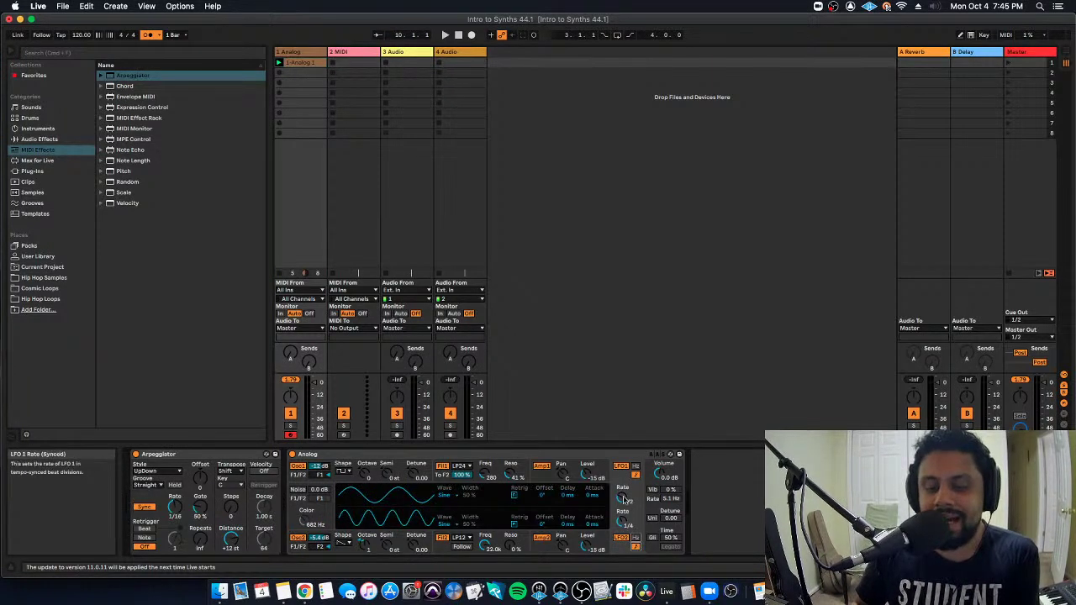
left_click_drag(623, 523, 623, 498)
key("space")
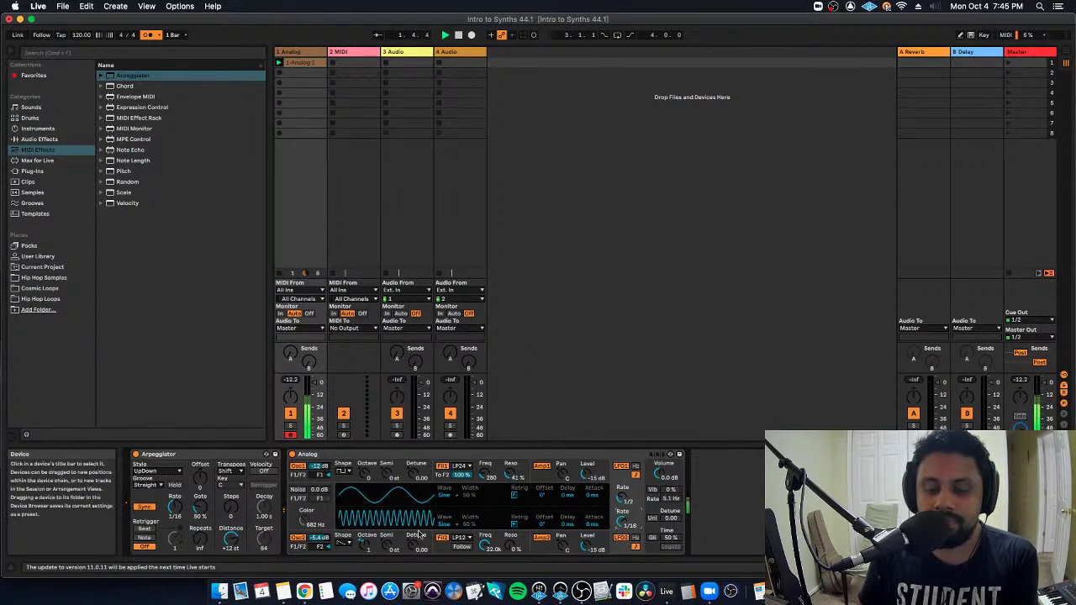
- Set Oscillator 2's level to -6.2 dB and change LFO 2's waveform to Rect
left_click(318, 537)
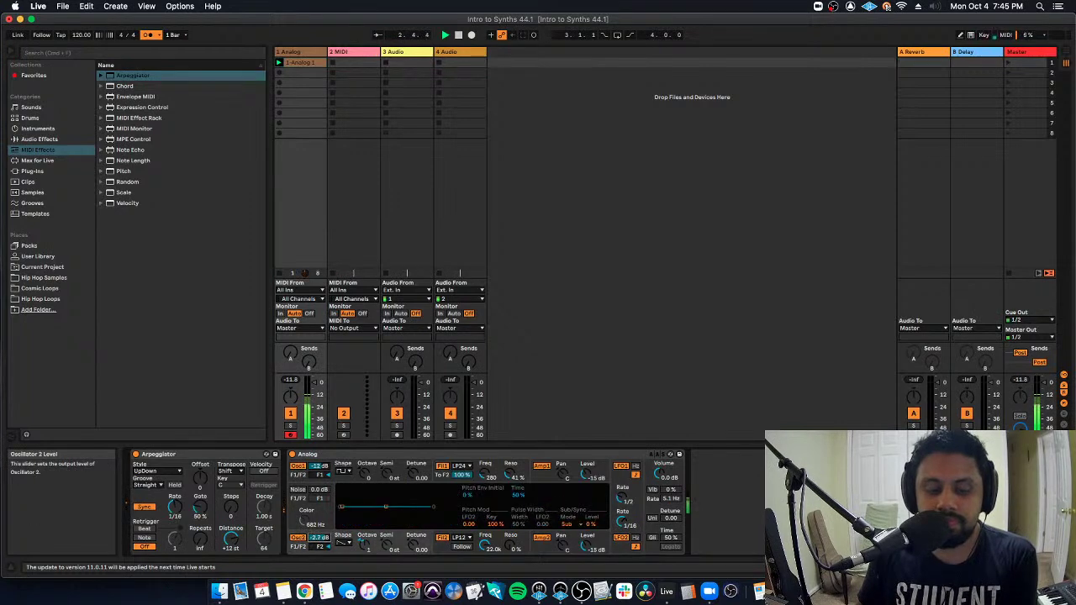
left_click(622, 536)
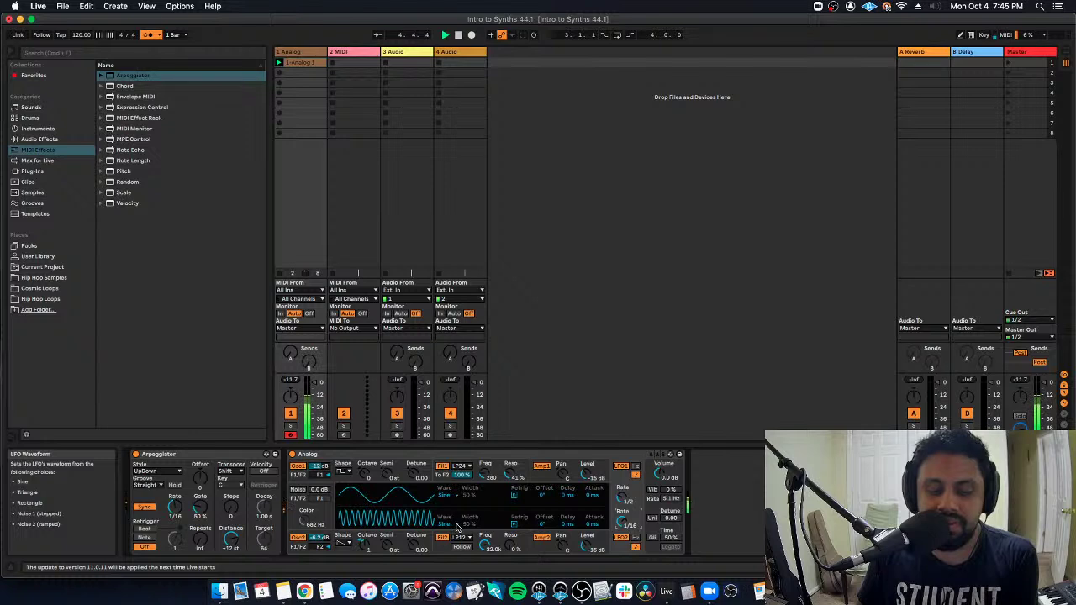
left_click(546, 552)
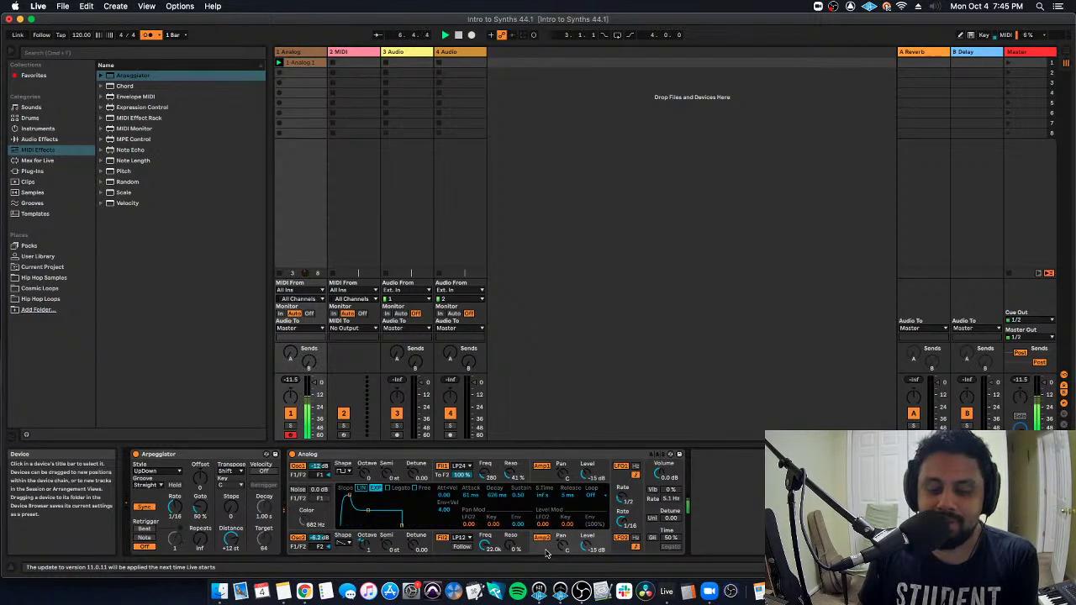
left_click(619, 536)
left_click(445, 525)
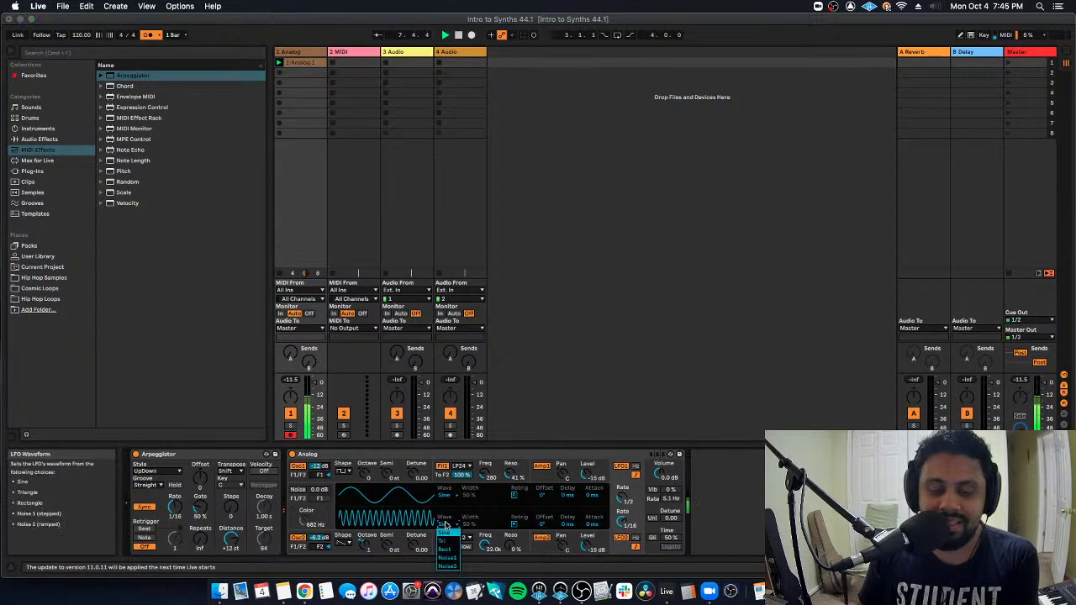
left_click(443, 549)
- Modulate Amp 2's level with LFO 2 at 1.00 and speed up LFO 2's synced rate to 1/32
left_click(542, 536)
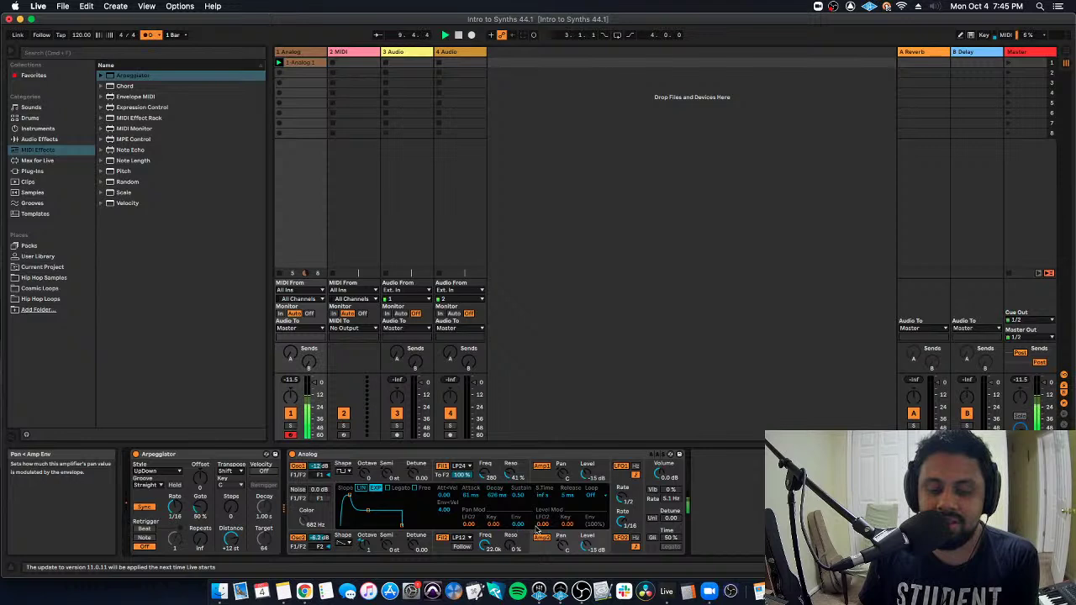
left_click_drag(543, 525, 542, 505)
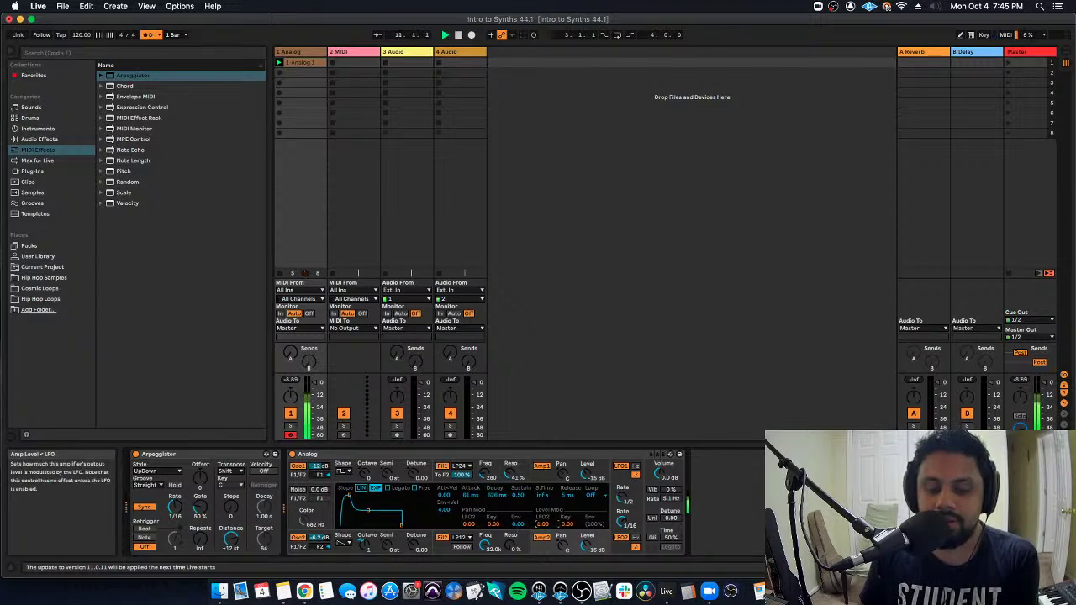
left_click_drag(629, 515, 630, 525)
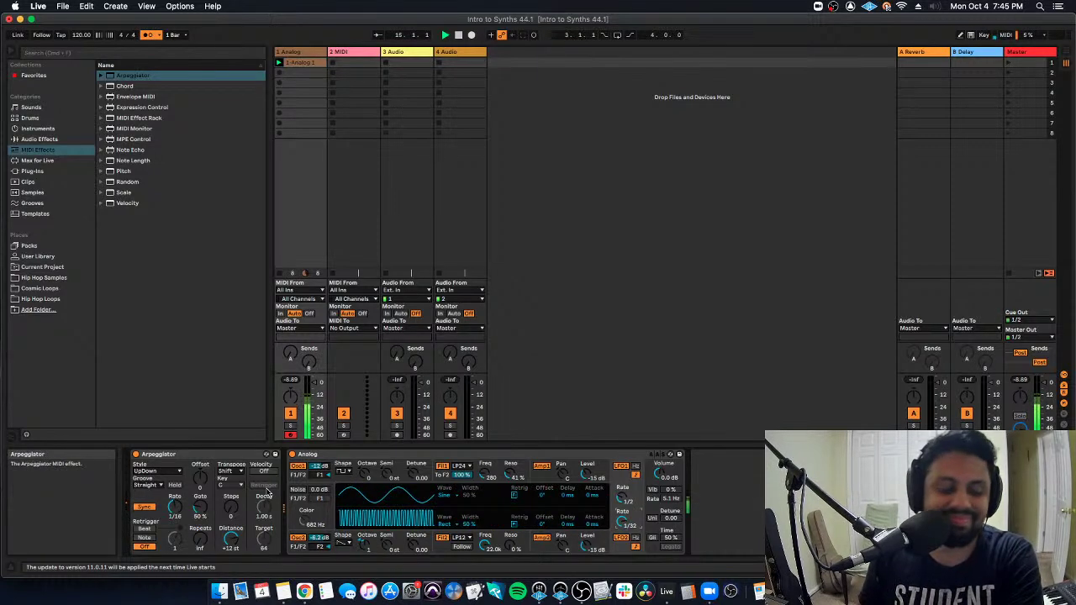
- Stop the clip, switch off the Arpeggiator, and audition played notes with LFO 2's rate at 1/32
left_click(233, 455)
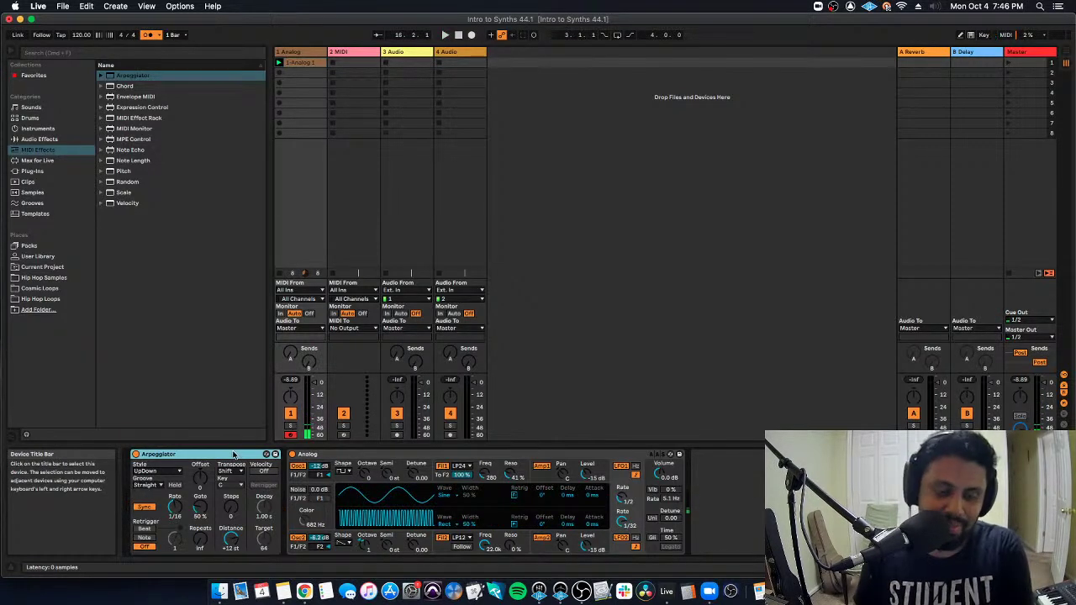
left_click(136, 454)
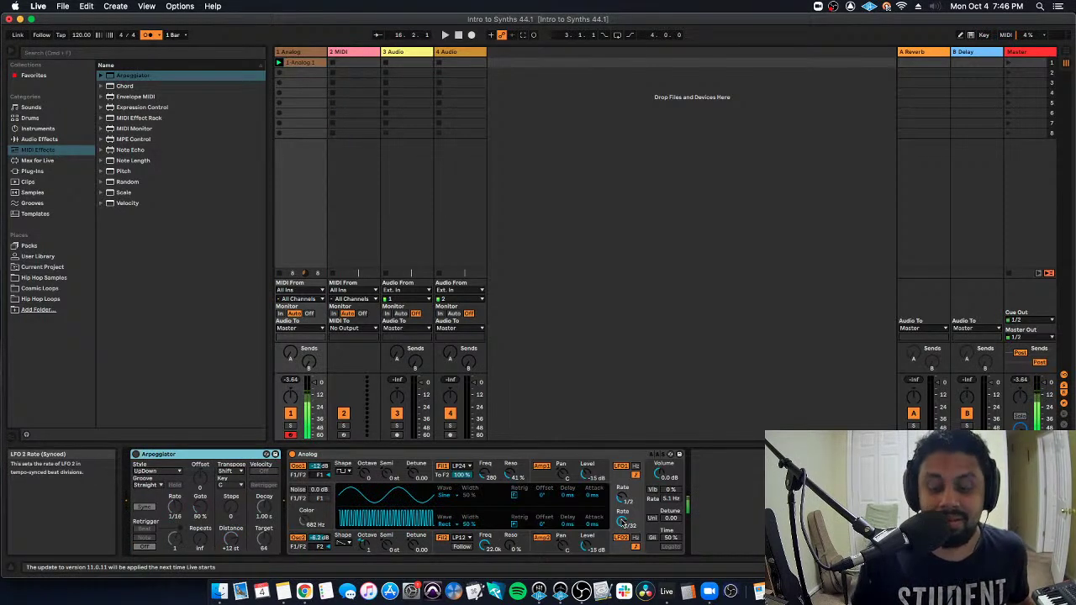
left_click_drag(620, 526, 622, 528)
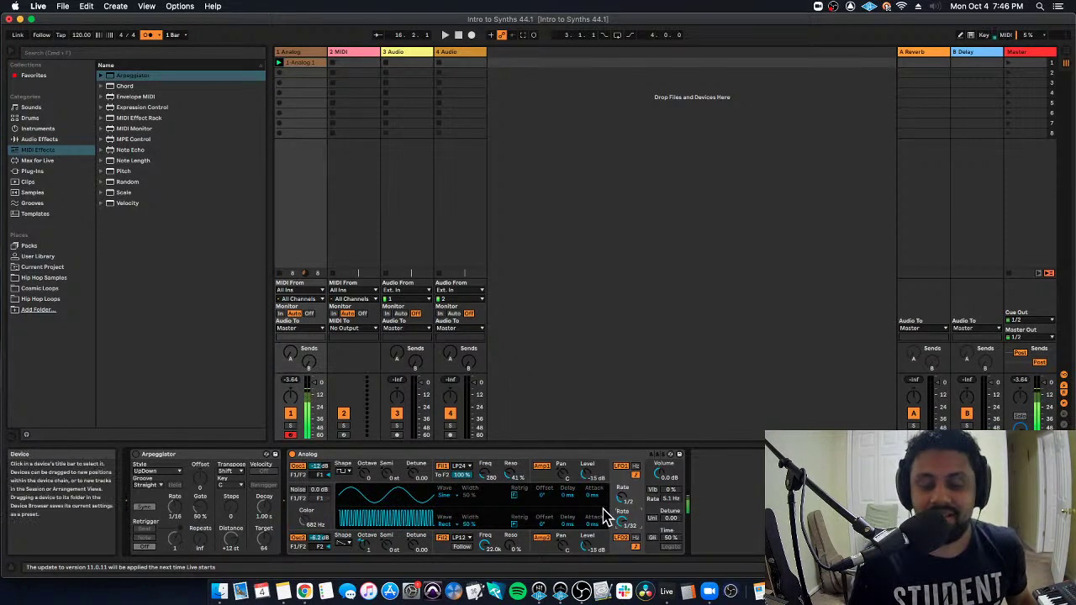
- Reduce Filter 1's LFO 1 cutoff modulation to 1.08 and its resonance to 19%
left_click(498, 477)
left_click_drag(472, 525, 472, 540)
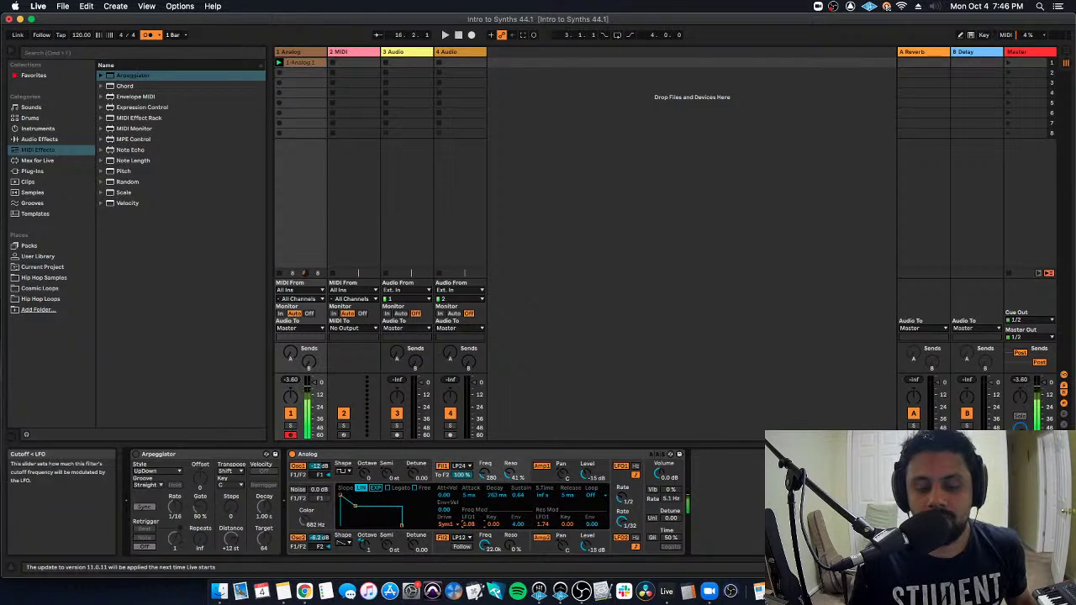
left_click_drag(513, 472, 513, 481)
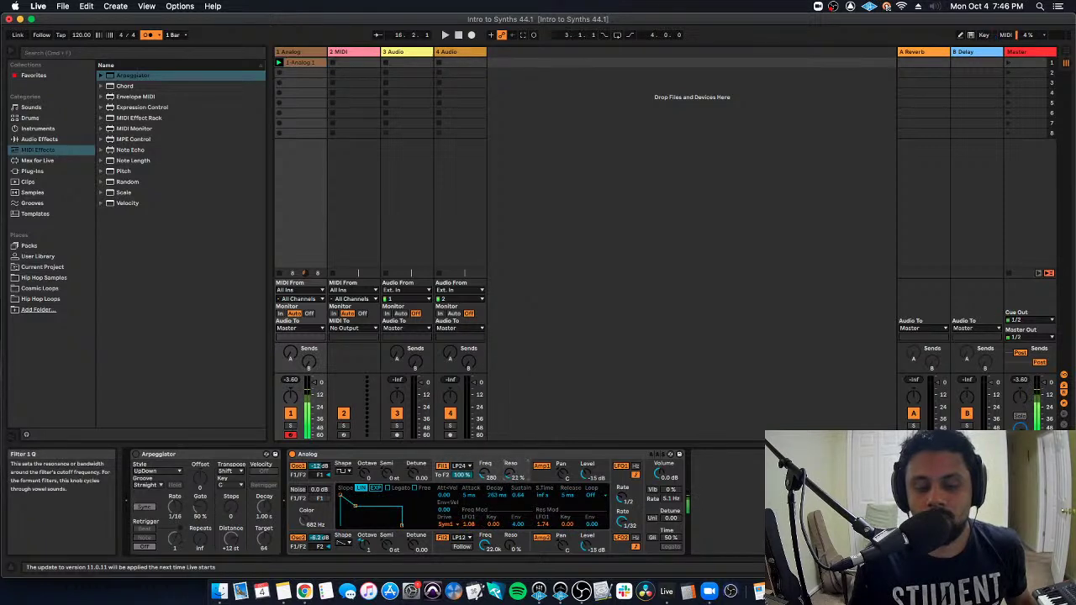
- Adjust Filter 2 while playing notes, setting its cutoff to 5.4k and its resonance to 25%
left_click(624, 539)
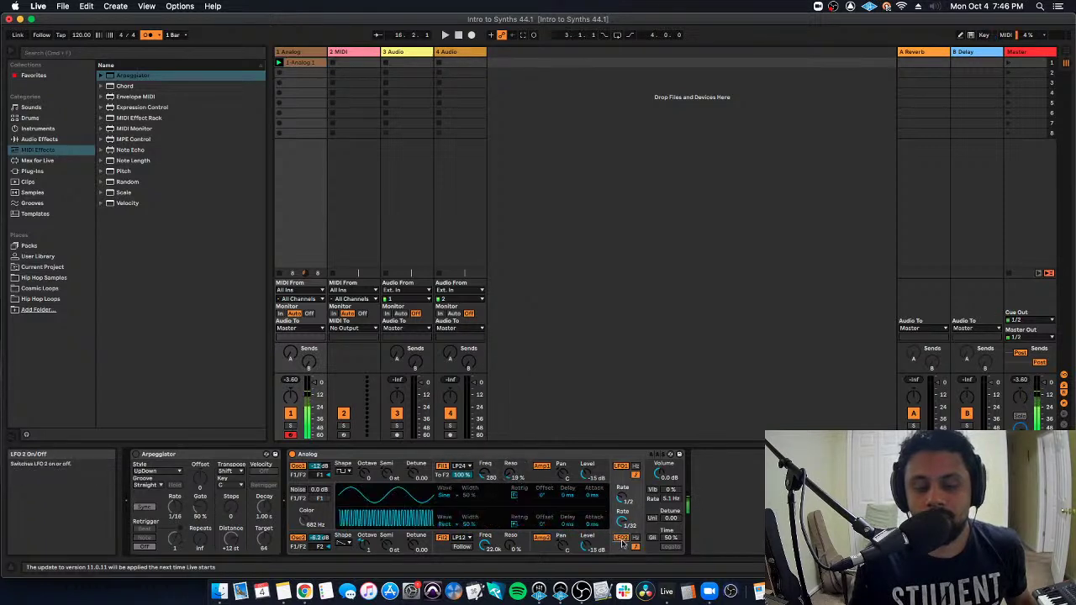
left_click(565, 547)
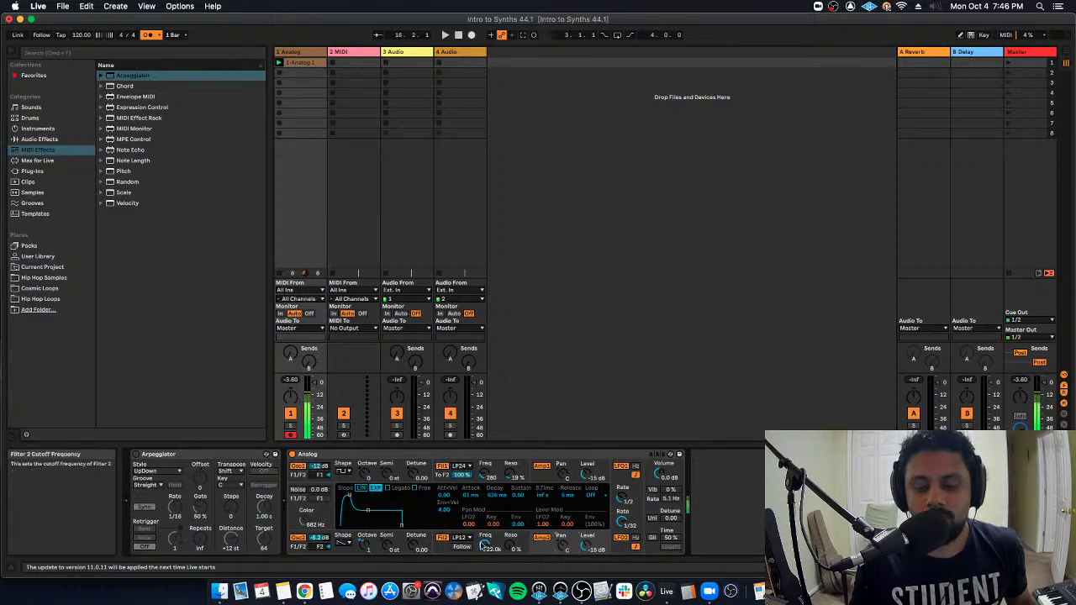
left_click_drag(485, 546, 485, 568)
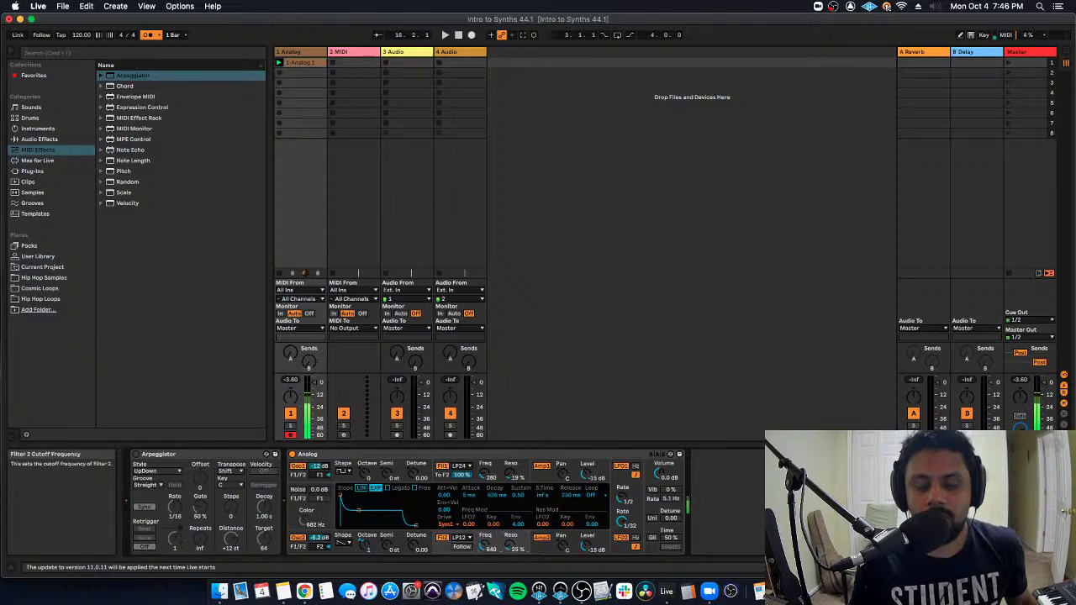
left_click_drag(485, 546, 485, 550)
- Transpose Oscillator 2 up to octave 2 and set its pitch envelope's initial value to 85%
left_click_drag(364, 546, 341, 488)
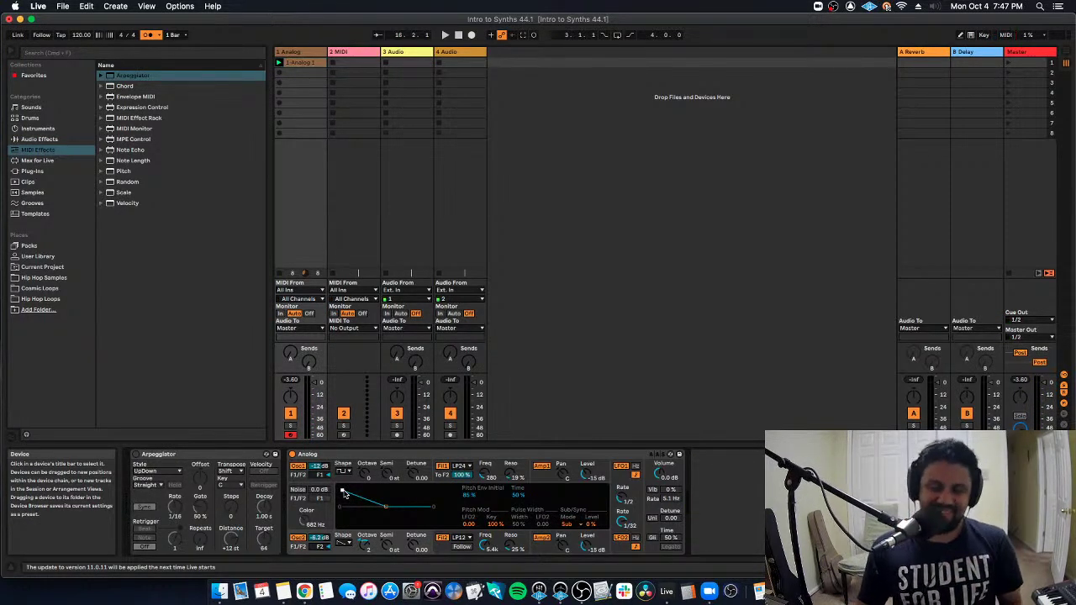
left_click(448, 454)
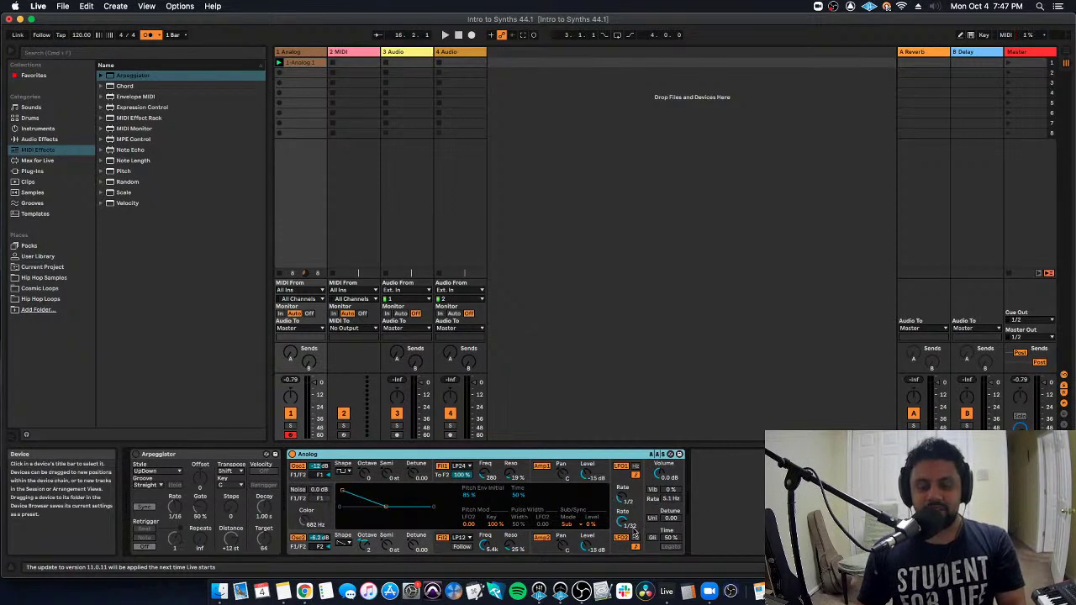
- Demonstrate vibrato at a rate of 8.9 Hz with an amount of 93%, and return the amount to 0%
left_click(671, 489)
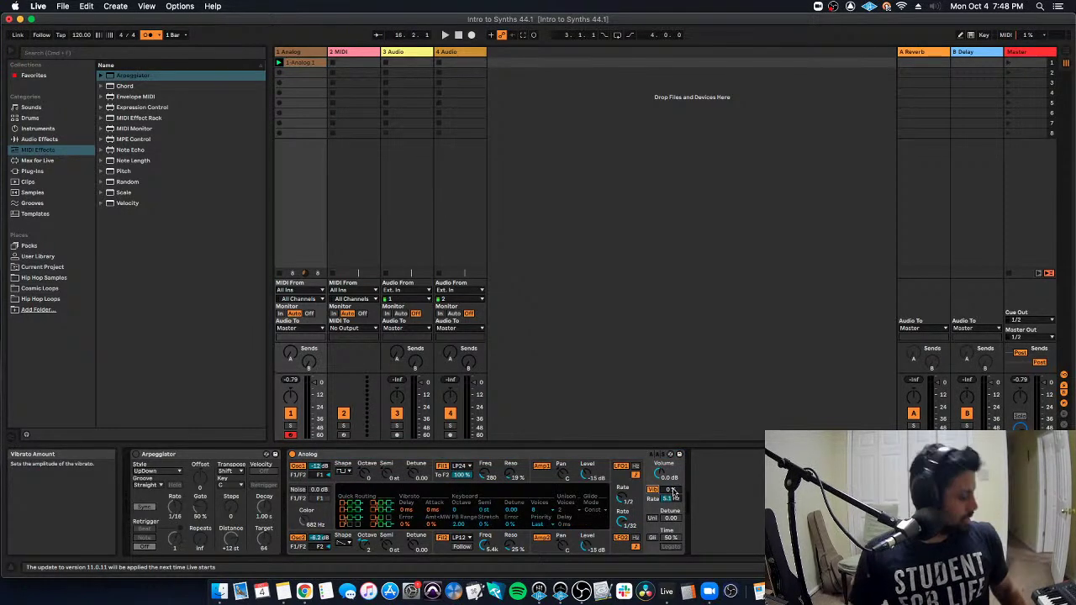
left_click_drag(673, 493, 676, 495)
left_click_drag(670, 500, 670, 498)
left_click_drag(670, 490, 670, 478)
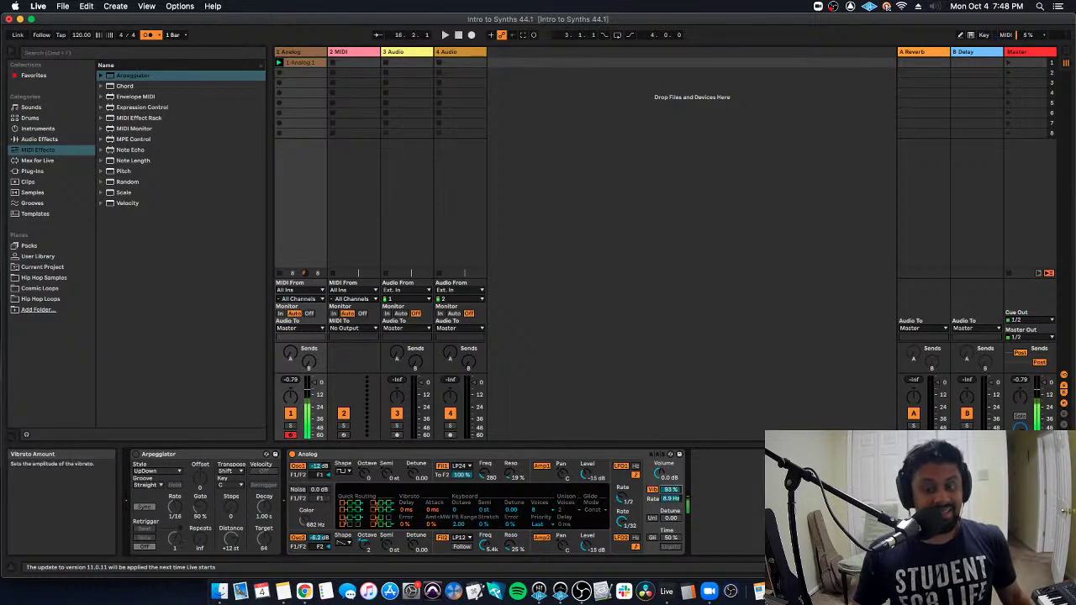
mouse_move(670, 489)
left_mouse_down()
mouse_move(673, 523)
mouse_move(673, 504)
left_mouse_up()
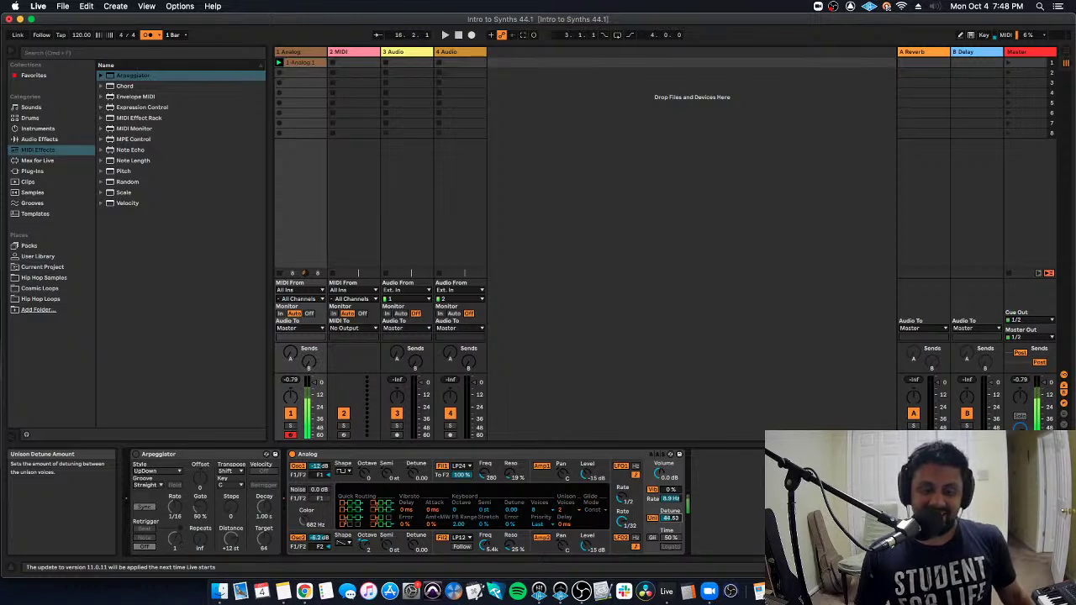
- Try out Analog's glide at 100% time, and re-enable unison with a detune of 71.88
left_click(654, 538)
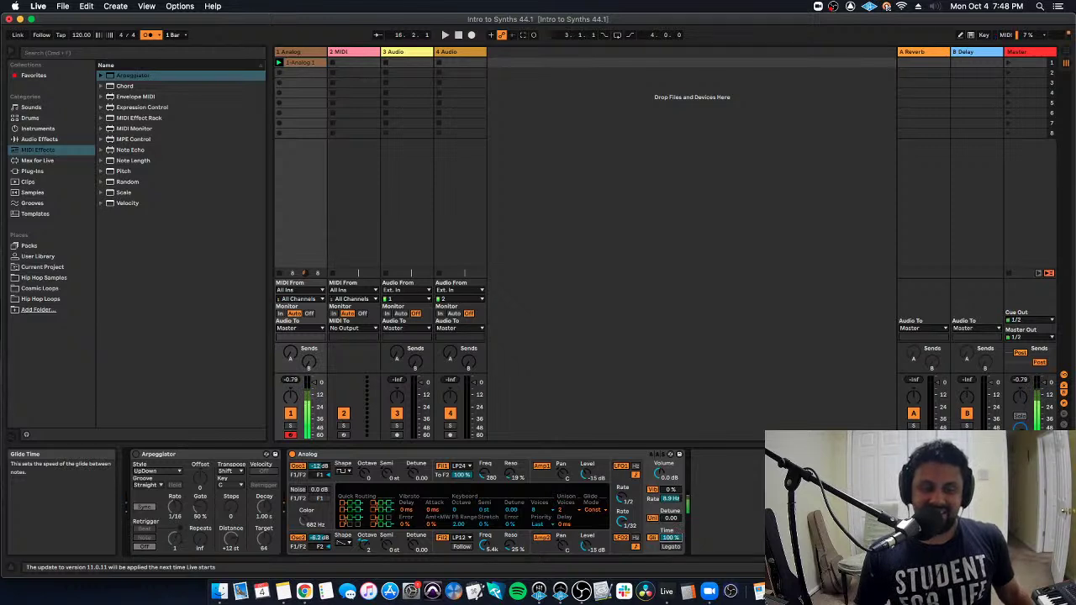
left_click(656, 539)
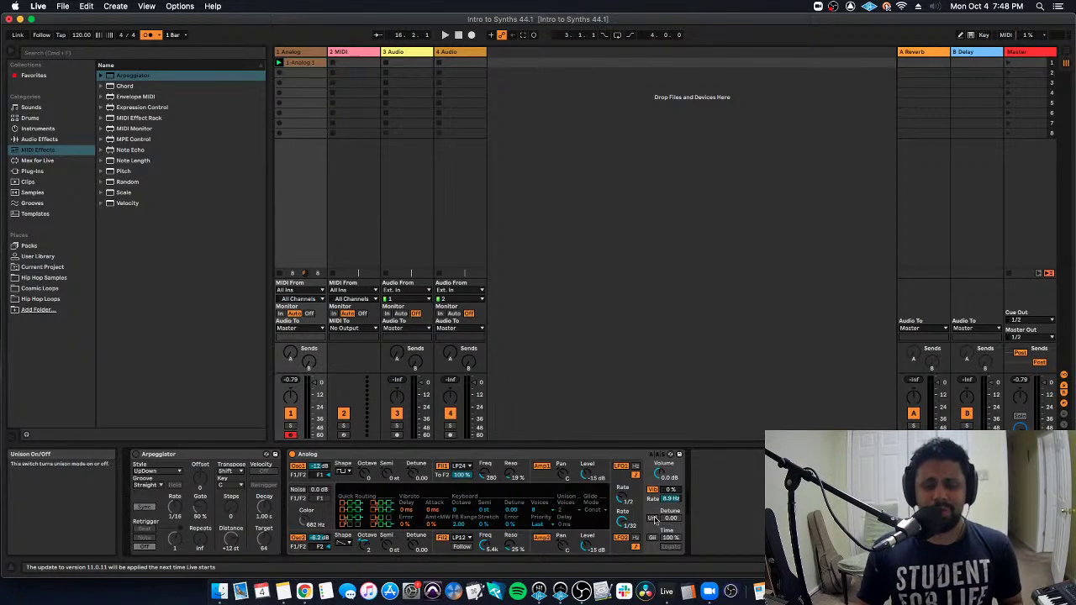
left_click(655, 519)
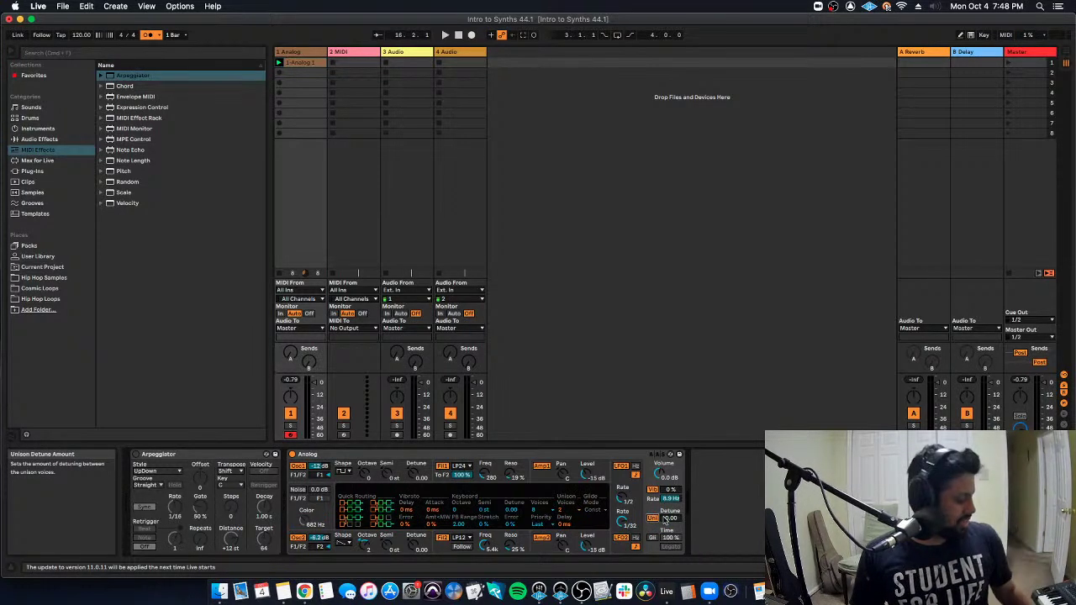
left_click_drag(665, 518, 665, 500)
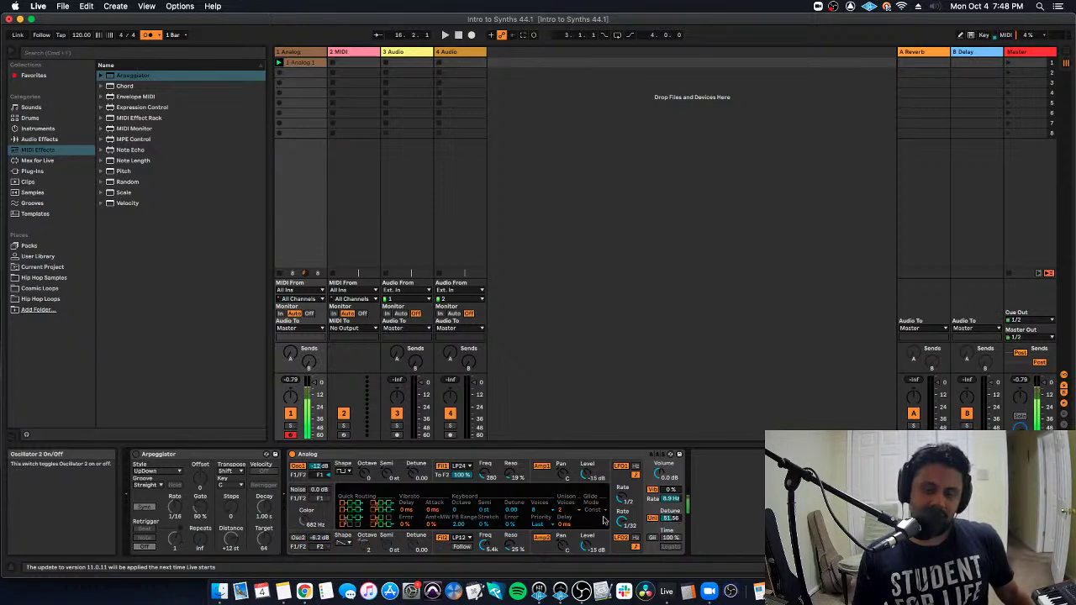
left_click_drag(670, 518, 670, 513)
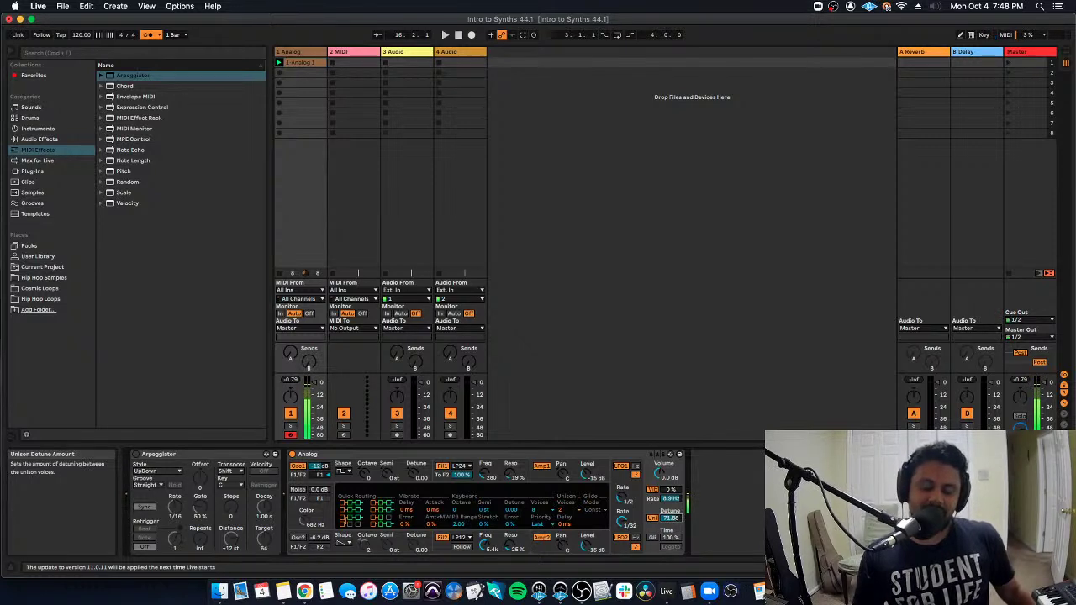
- Enable glide with legato at a glide time of 100%, and switch Oscillator 2 back on
left_click(653, 539)
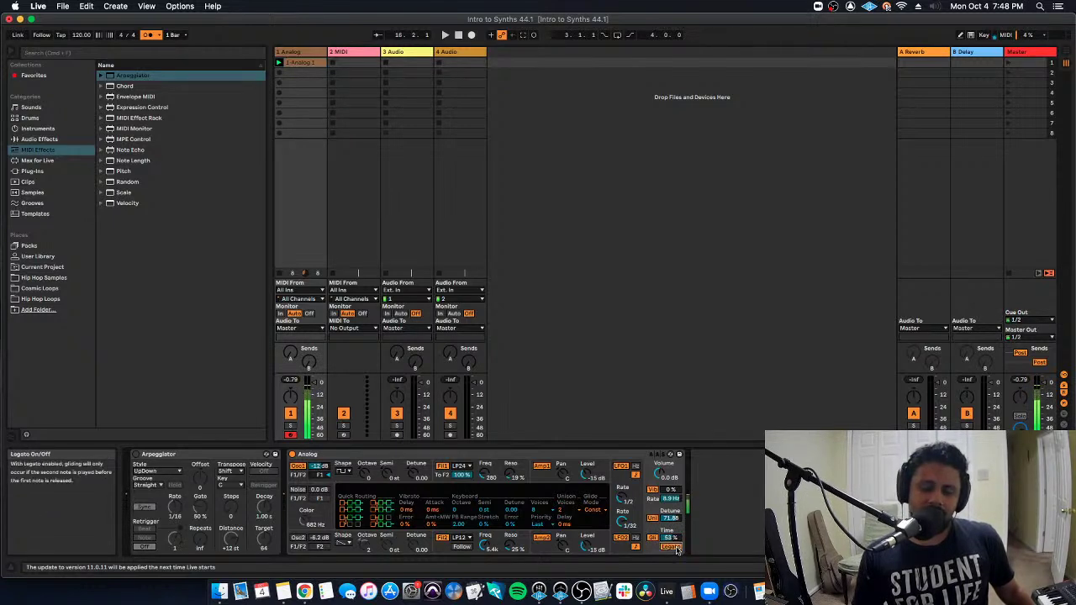
left_click(672, 546)
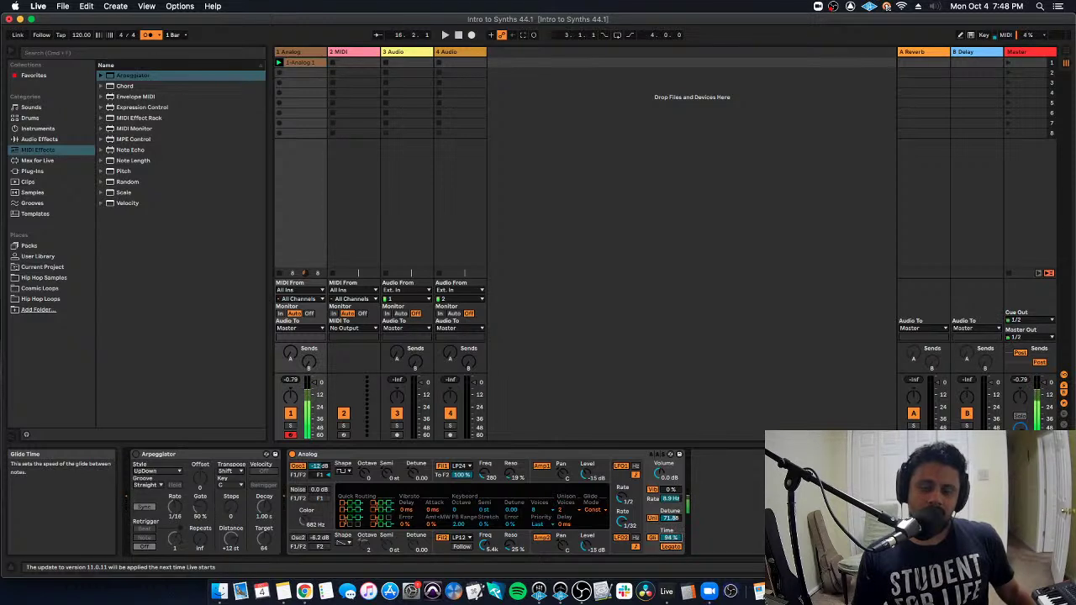
left_click_drag(681, 540, 681, 557)
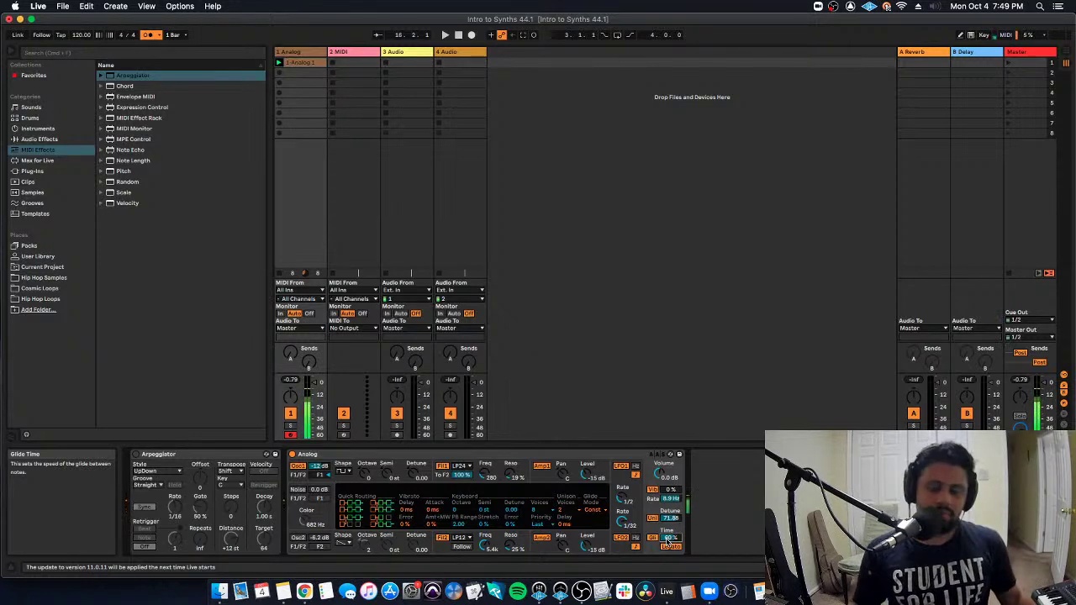
left_click(298, 539)
left_click(662, 542)
mouse_move(674, 537)
left_mouse_down()
mouse_move(674, 571)
mouse_move(671, 526)
left_mouse_up()
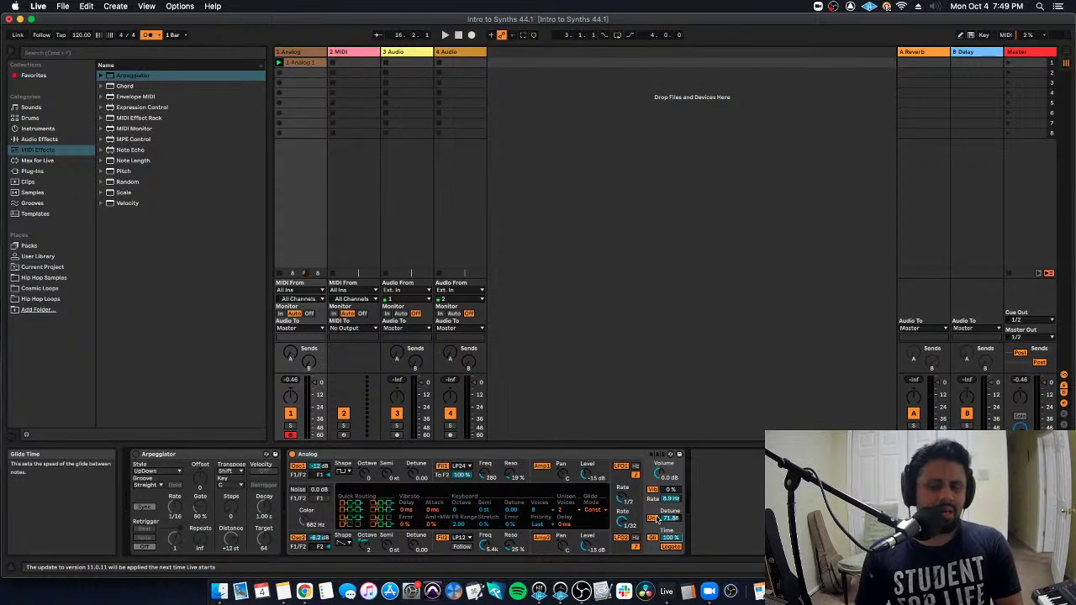
- Remove the Arpeggiator from the Analog track and look through Oscillator 1's waveform shapes
left_click(249, 454)
key("Delete")
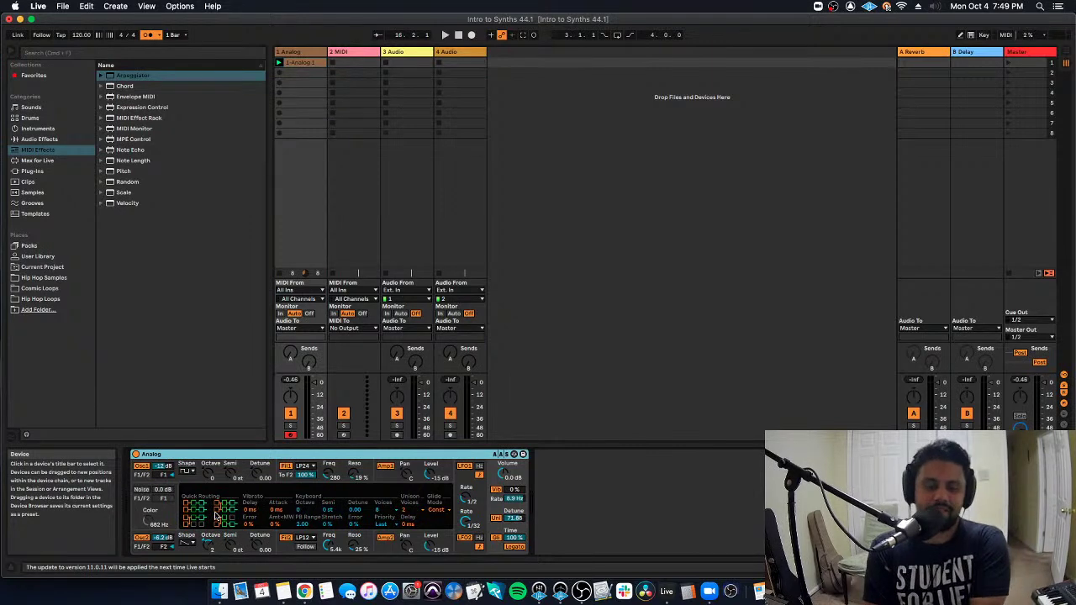
left_click(187, 471)
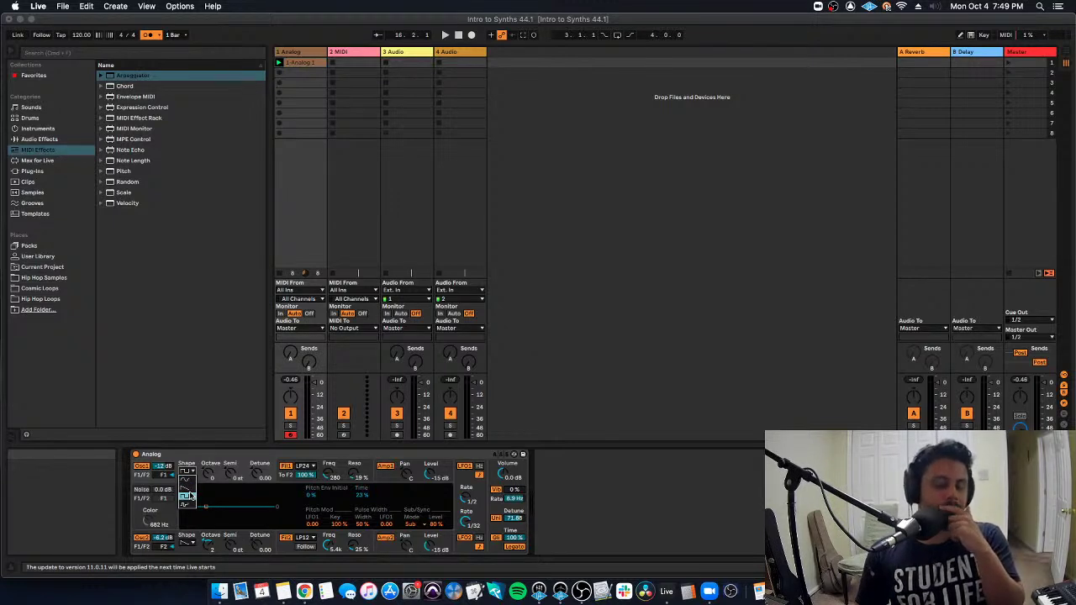
left_click(187, 479)
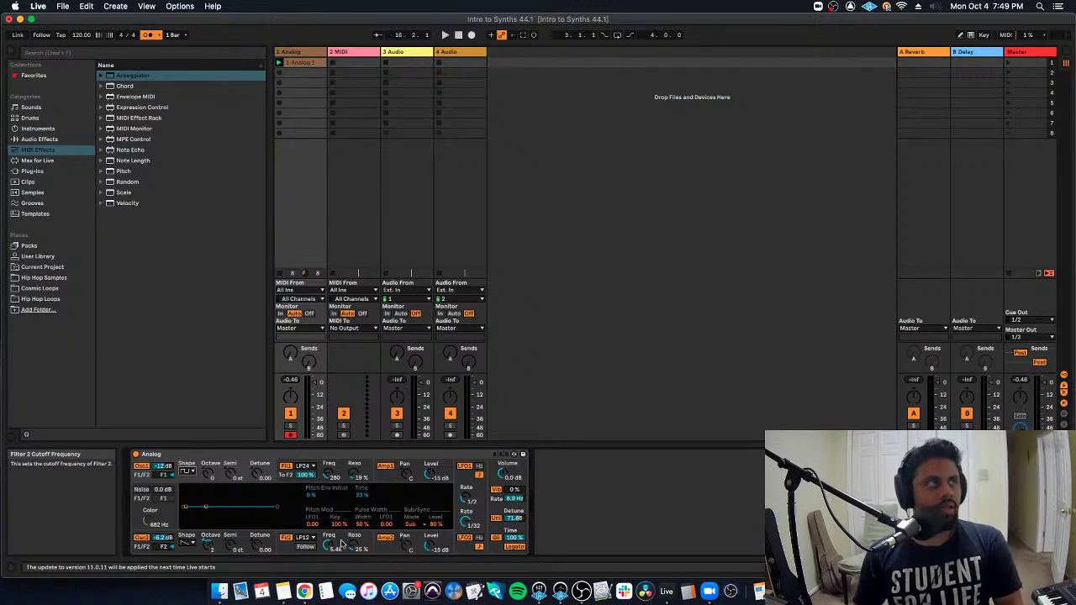
- Turn on the noise generator with a 50/50 filter balance and a level of -1.2 dB, with both oscillators active
left_click(155, 489)
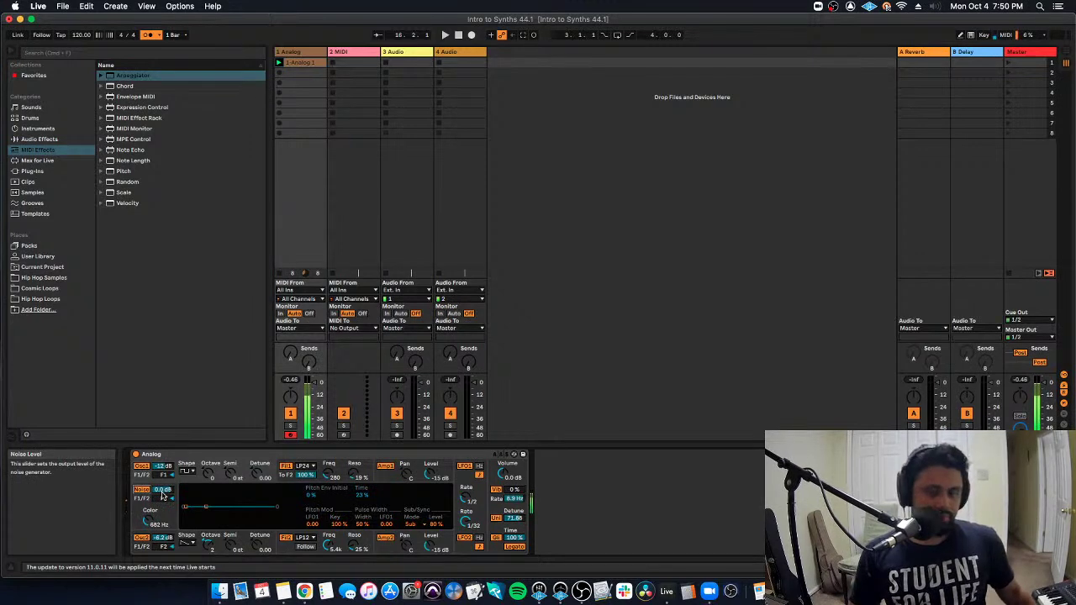
left_click_drag(164, 496, 164, 486)
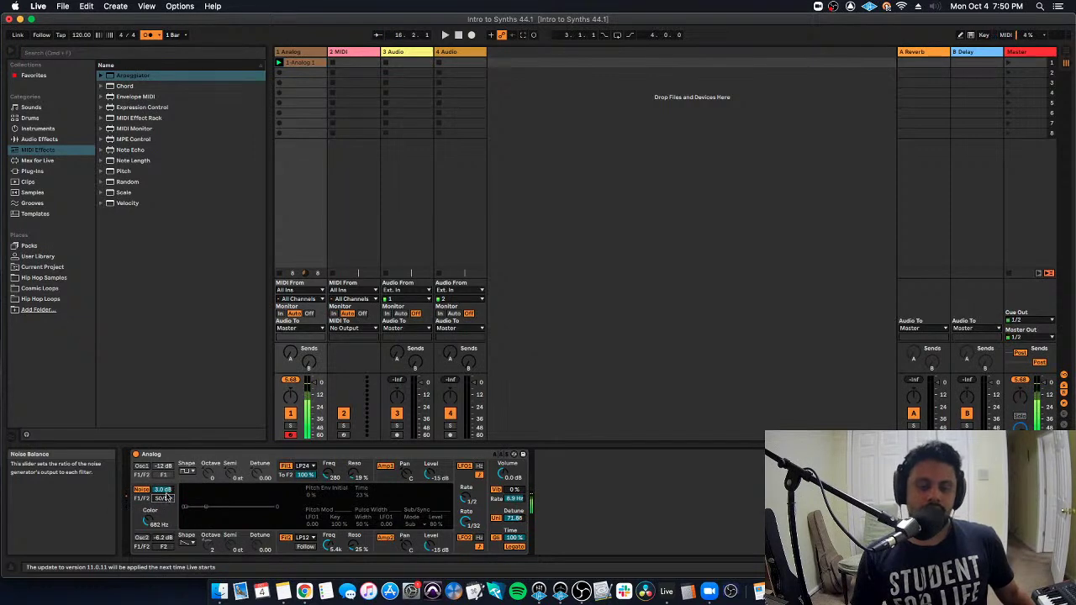
left_click_drag(165, 490, 166, 494)
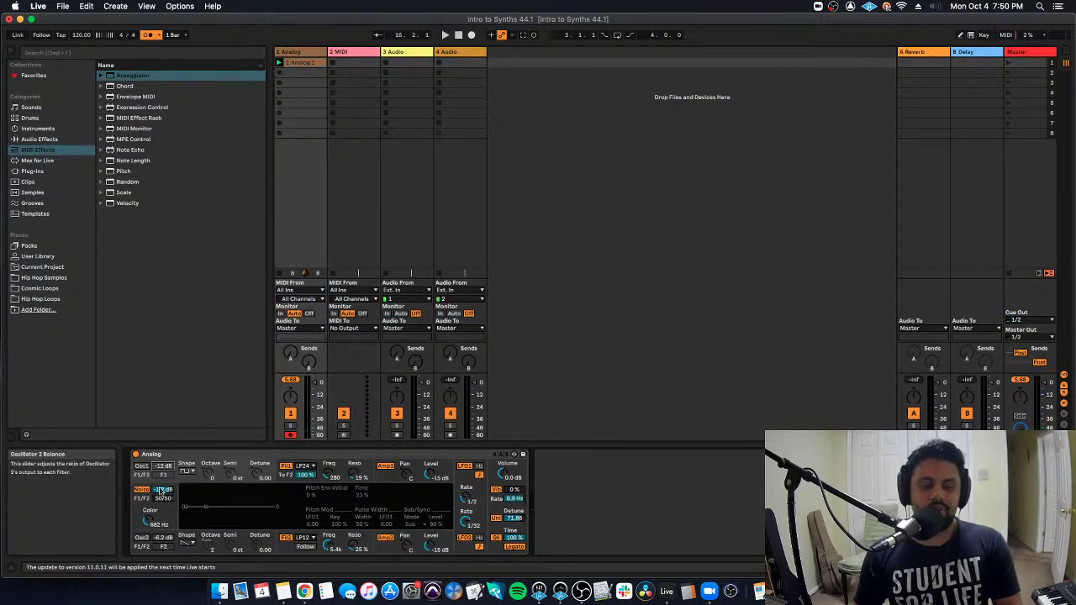
left_click(143, 540)
key("super+Tab")
key("super+Tab")
key("super+Tab")
key("super+Tab")
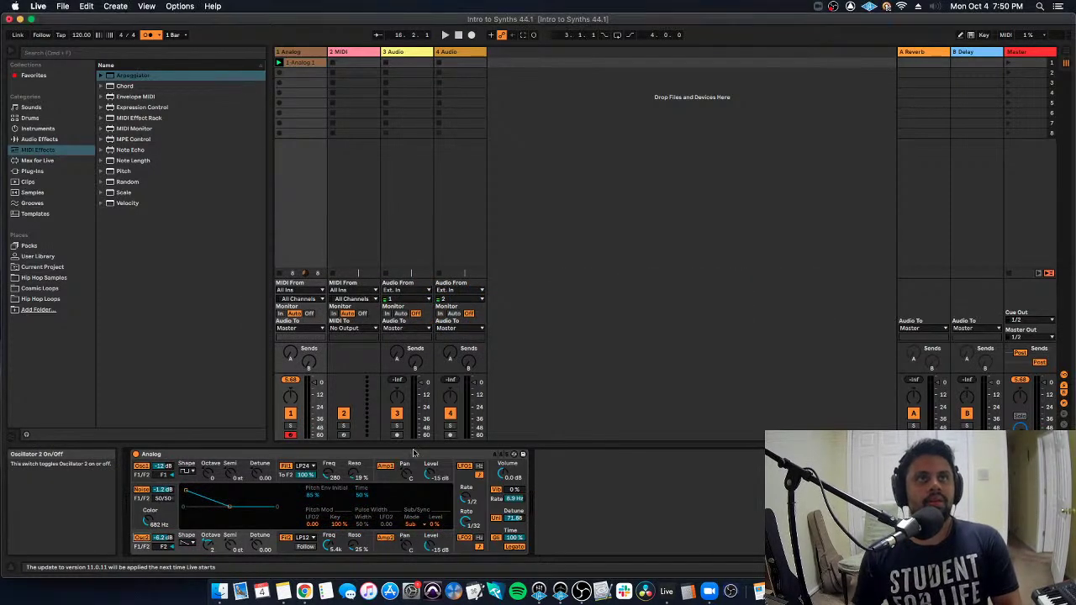
key("super+Tab")
key("super+Tab")
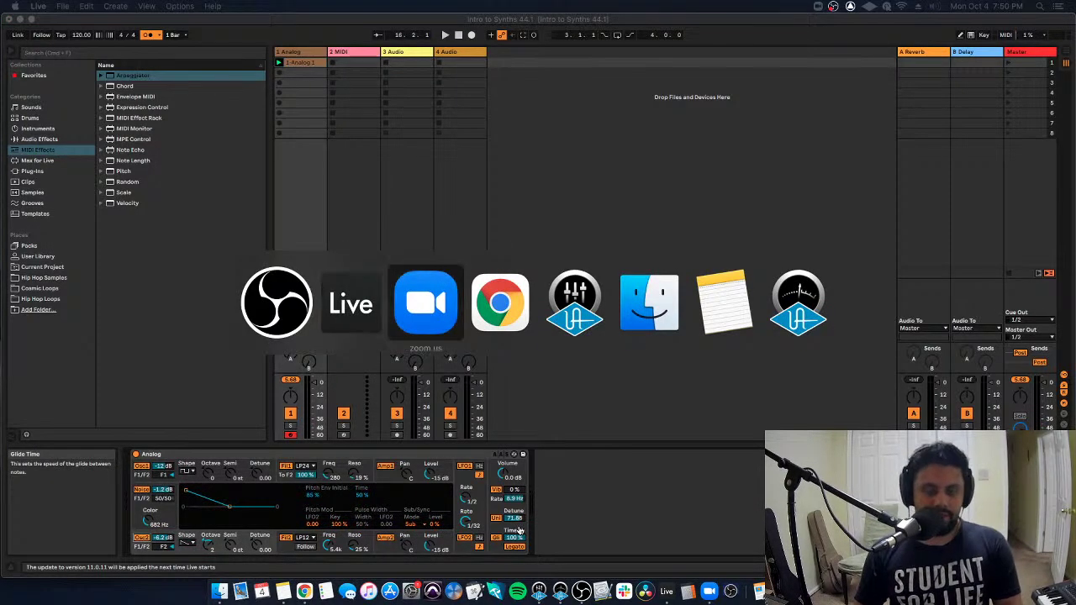
key("super+Tab")
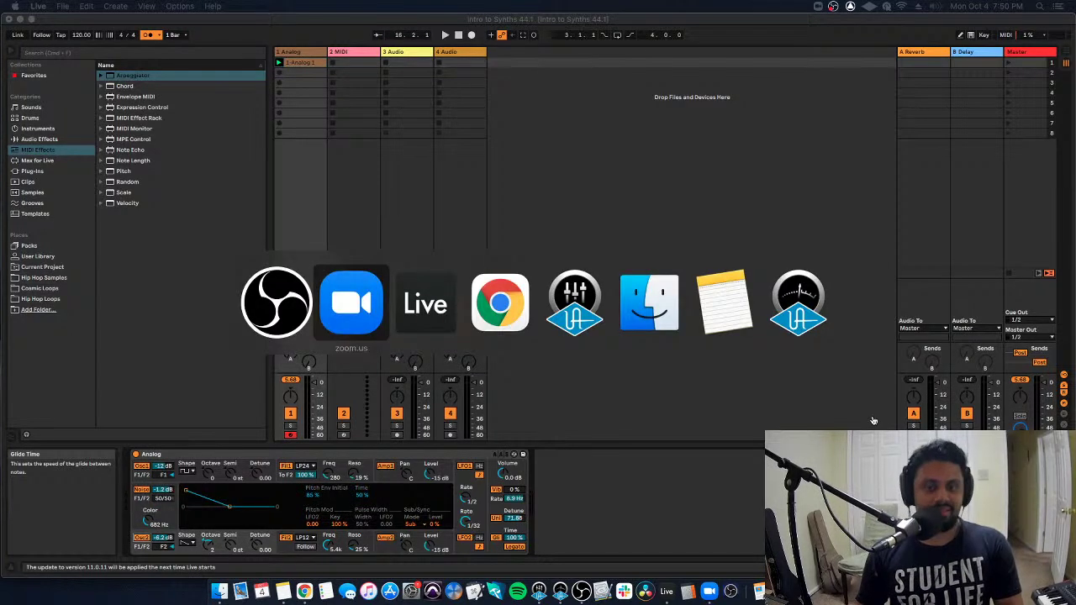
key("super+Tab")
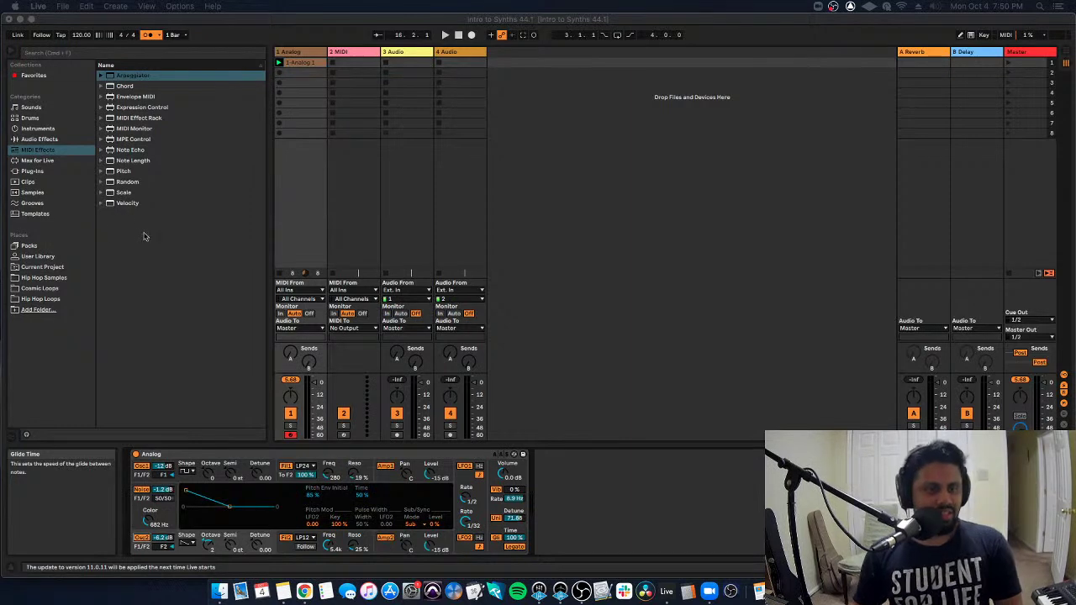
- Load the ANA 2 plug-in on the first track and reposition its window clear of the device area
left_click(37, 160)
left_click(59, 170)
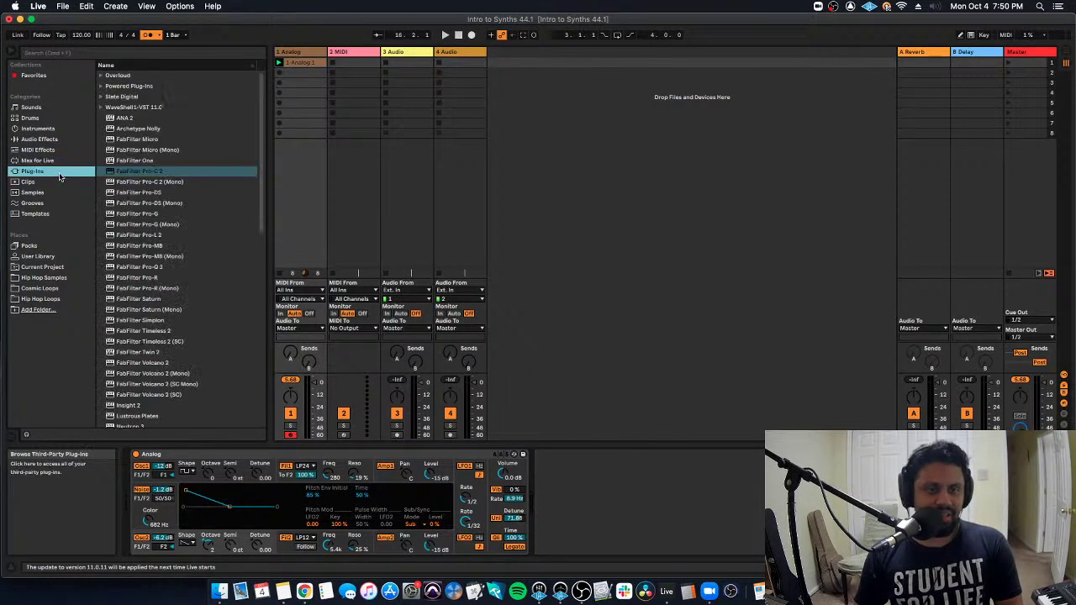
left_click(128, 119)
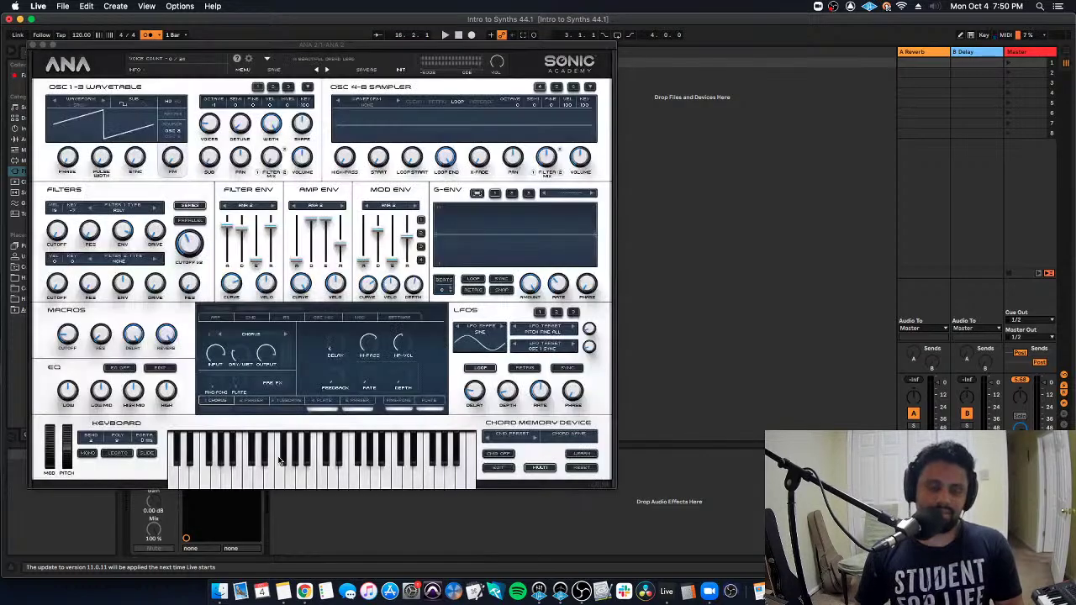
left_click_drag(91, 45, 376, 25)
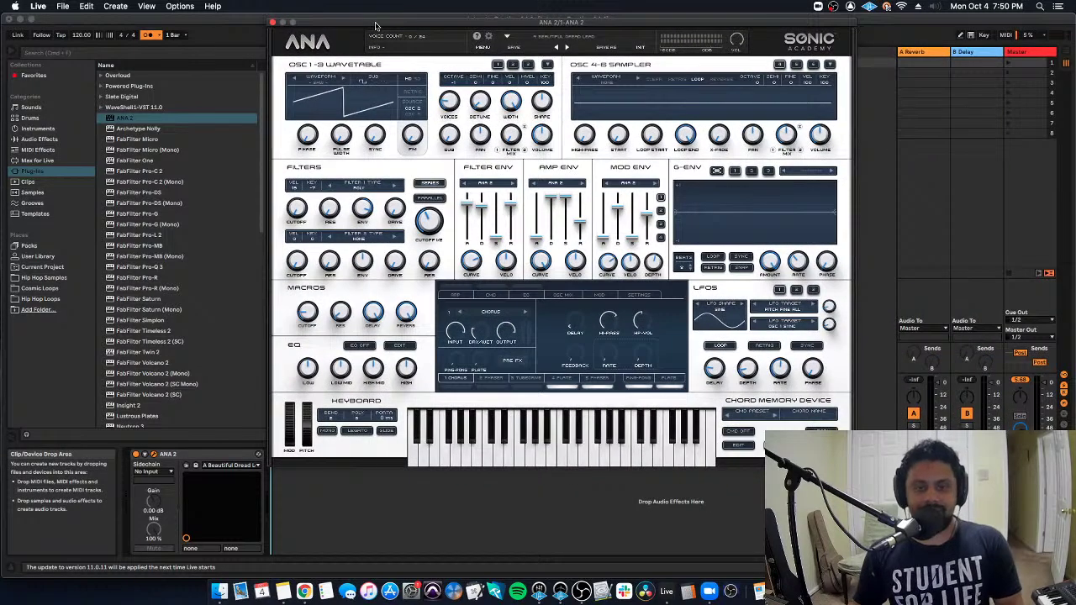
left_click_drag(463, 30, 447, 47)
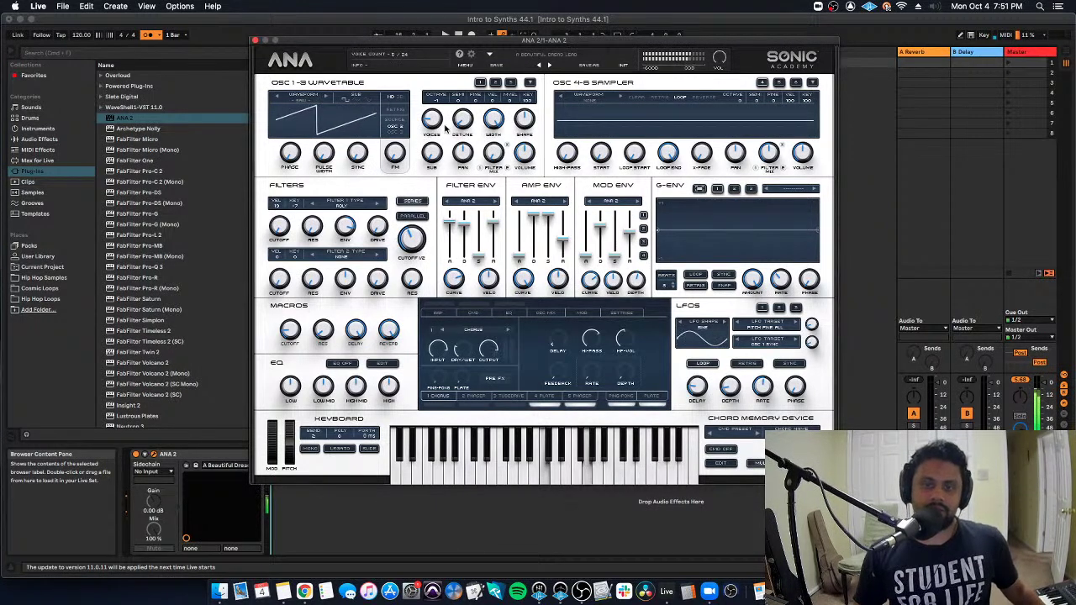
- Adjust ANA 2's Oscillator 1 detune, pulse width, sync and FM while playing notes
left_click_drag(462, 123, 464, 106)
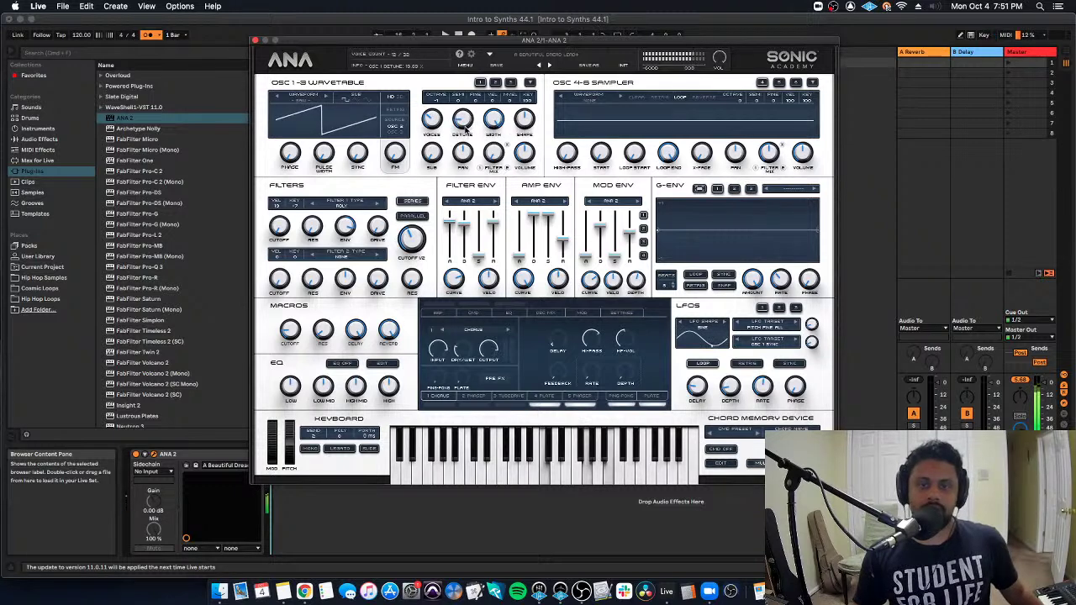
left_click_drag(325, 156, 290, 89)
left_click_drag(358, 155, 360, 117)
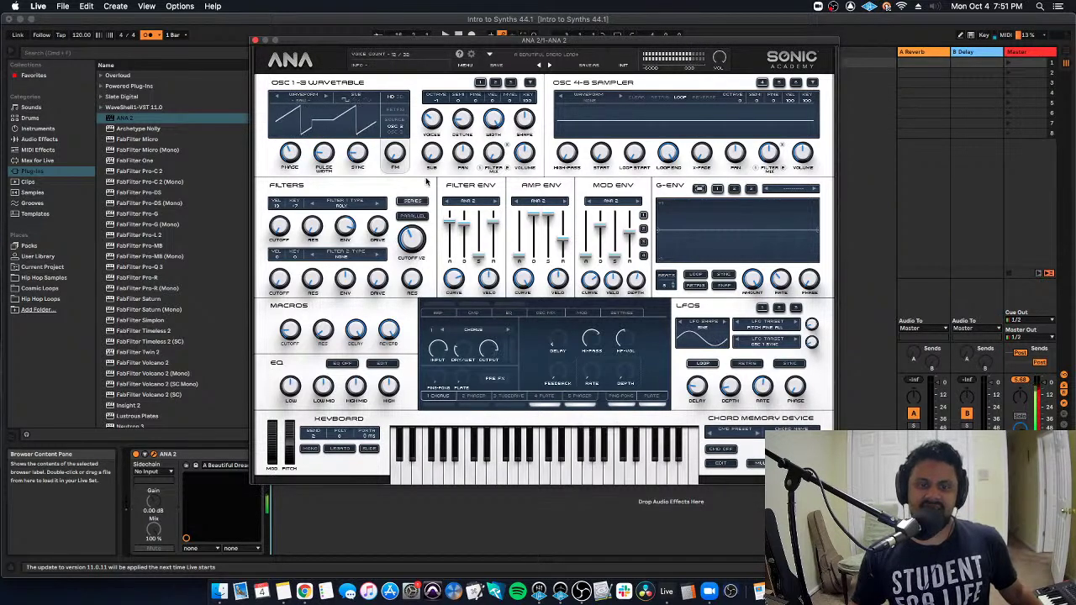
left_click_drag(396, 157, 397, 134)
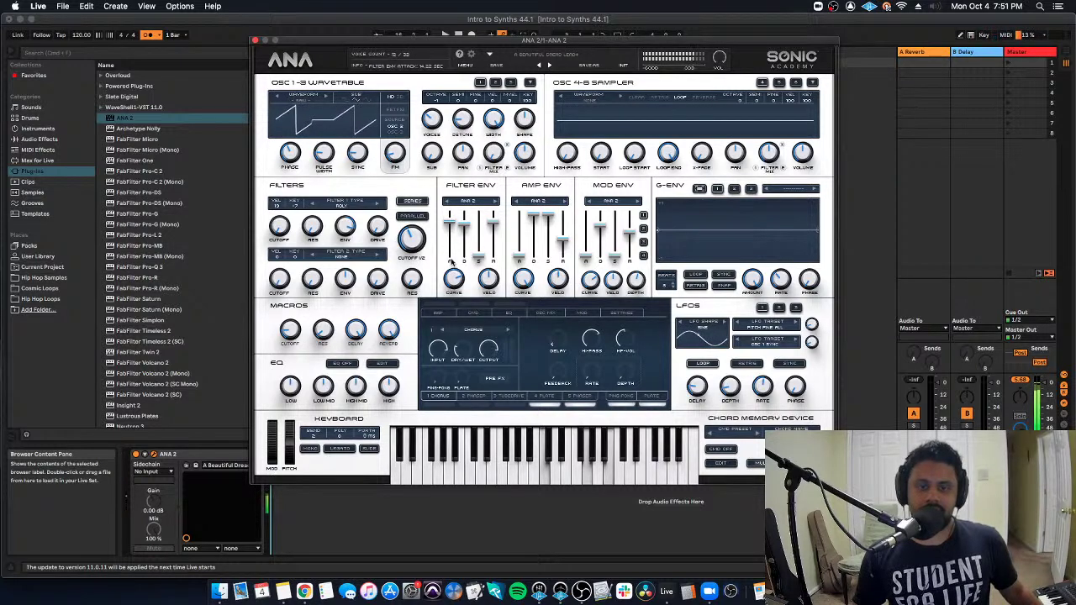
- Reduce the filter envelope's attack to its minimum, lower its release slightly, and adjust the filter cutoff while playing
left_click_drag(450, 224, 450, 262)
left_click_drag(493, 224, 494, 229)
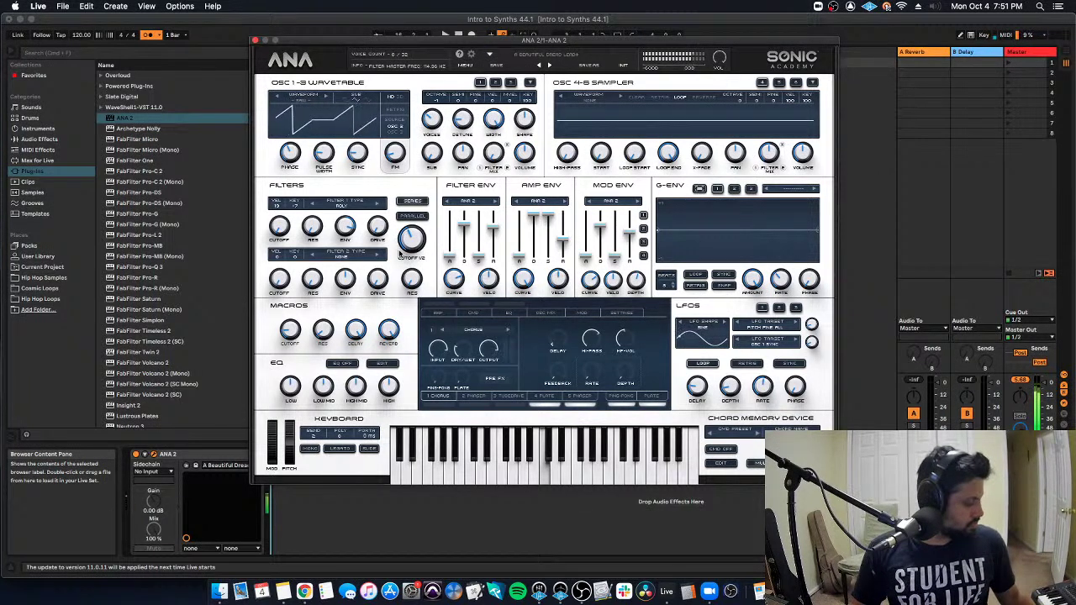
left_click_drag(450, 284, 458, 262)
left_click_drag(272, 227, 286, 227)
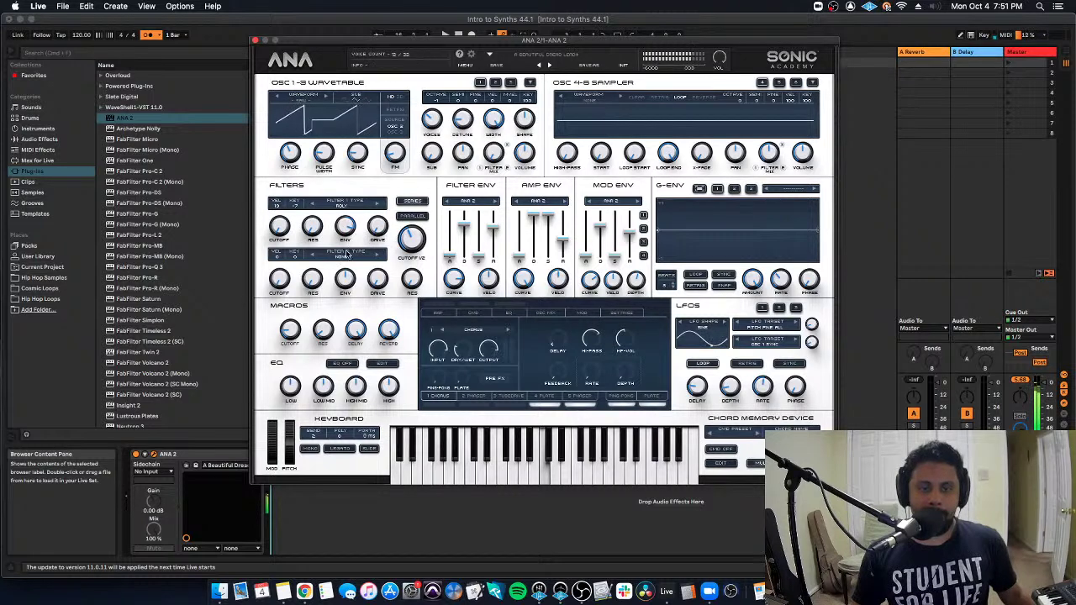
- Cycle Filter 1 through several filter types while adjusting its resonance, envelope amount, cutoff and drive
left_click(380, 205)
left_click(380, 205)
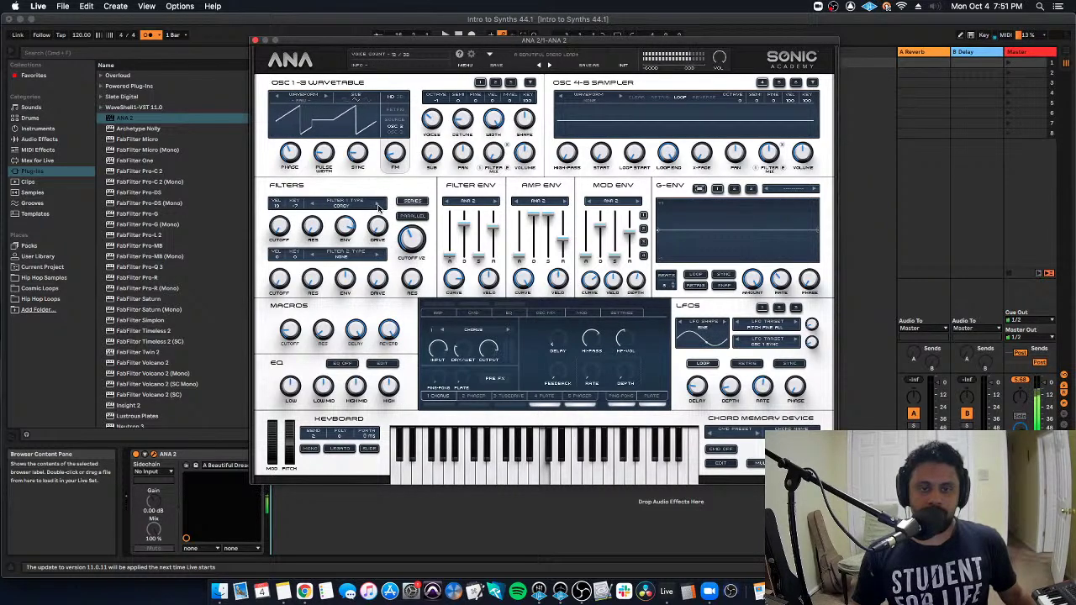
left_click(380, 207)
left_click_drag(309, 231, 316, 171)
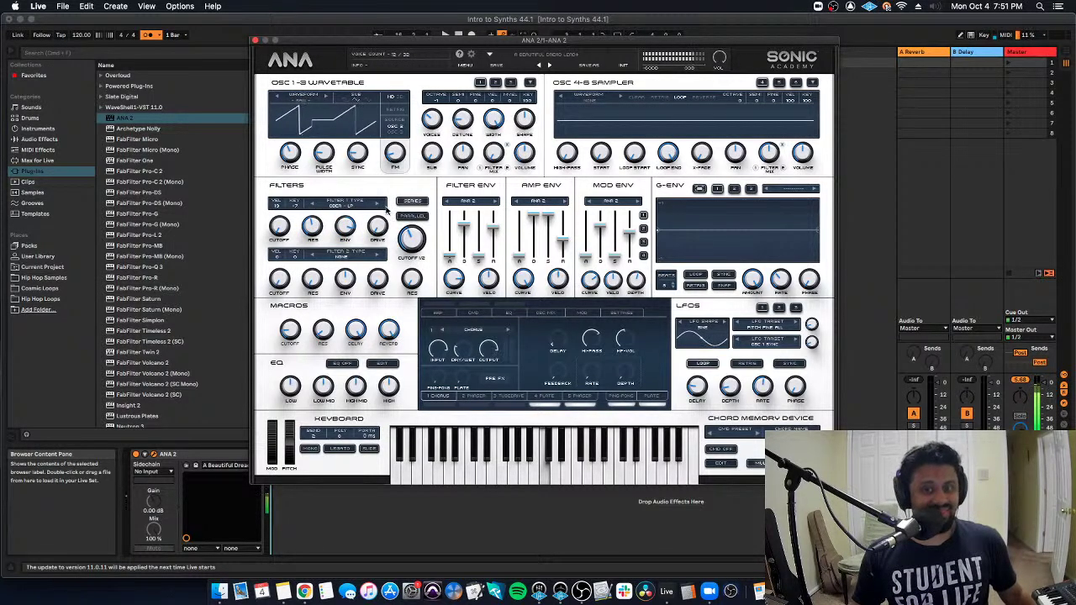
left_click(380, 207)
left_click_drag(345, 227, 335, 278)
left_click_drag(279, 226, 299, 254)
left_click_drag(380, 230, 393, 157)
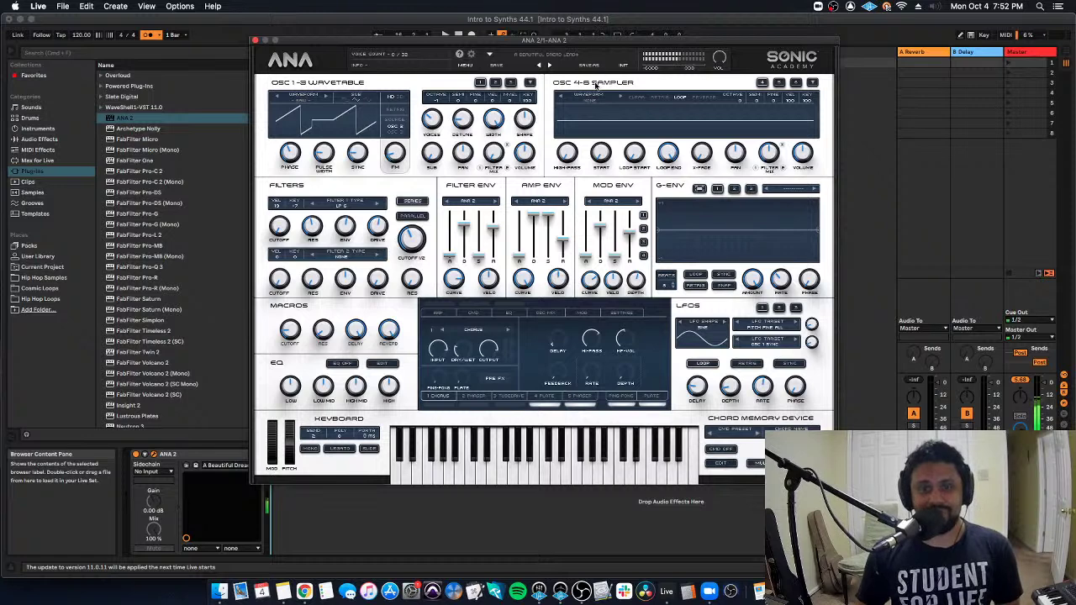
- Load the Chiller preset from the Atmosphere category, vary Oscillator 1's morph and pulse width, and close the plug-in window
left_click(564, 59)
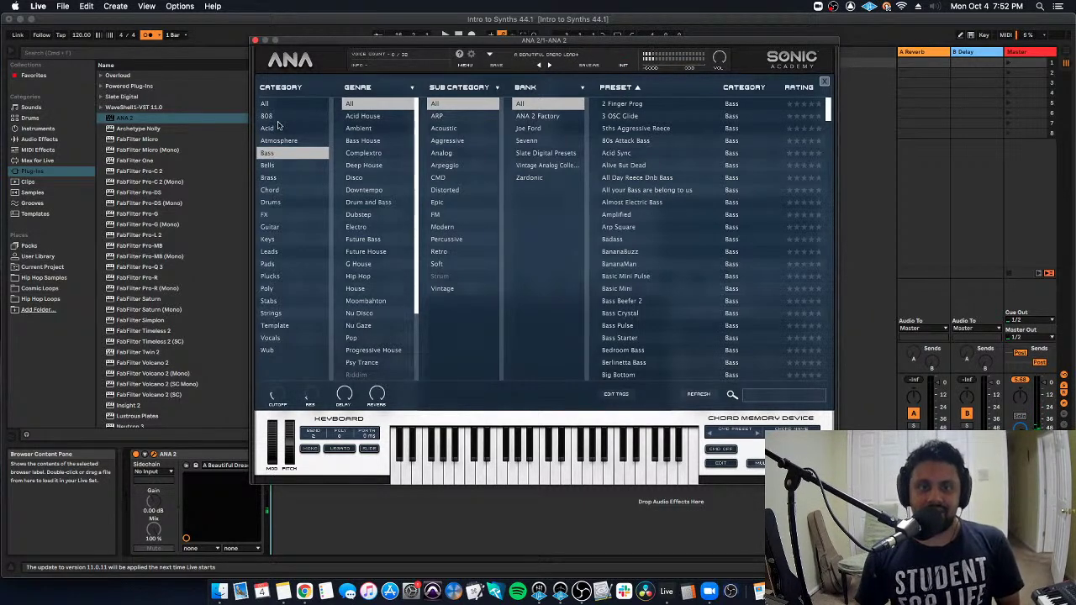
left_click(315, 141)
left_click(661, 142)
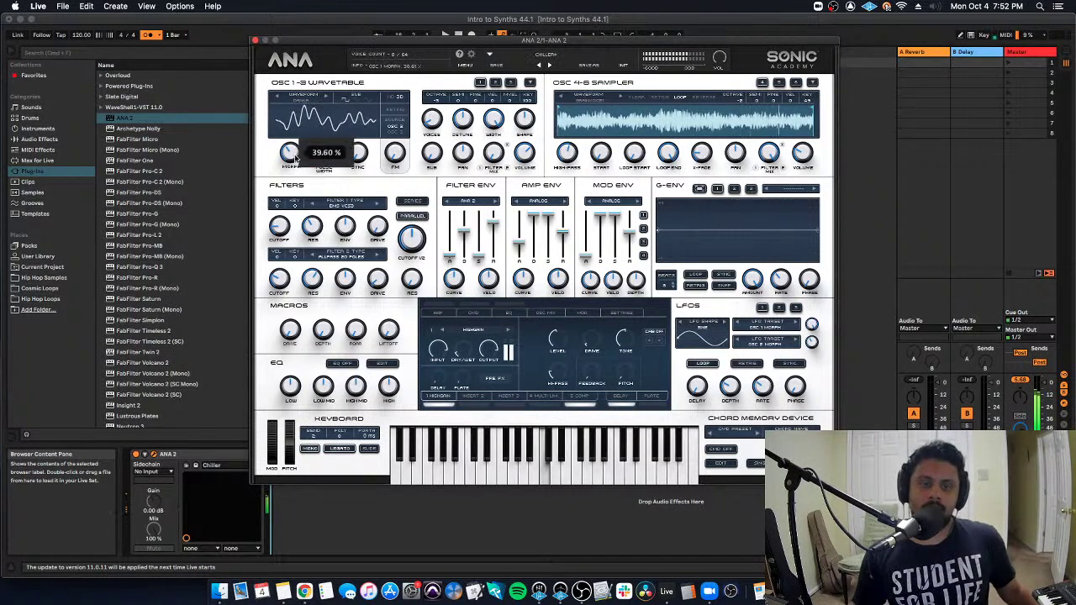
left_click_drag(327, 157, 332, 101)
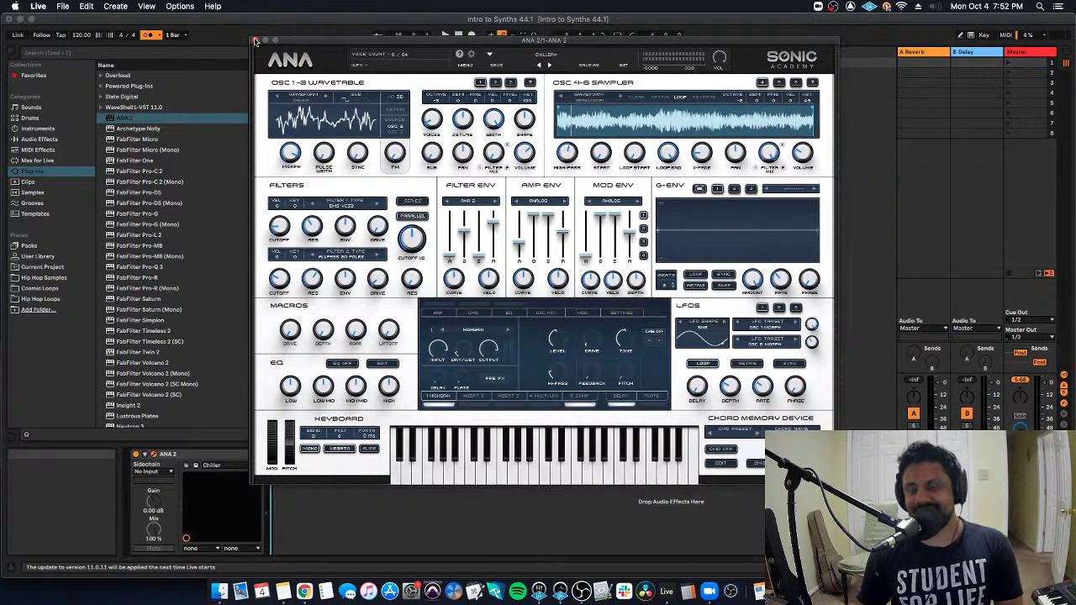
left_click(257, 40)
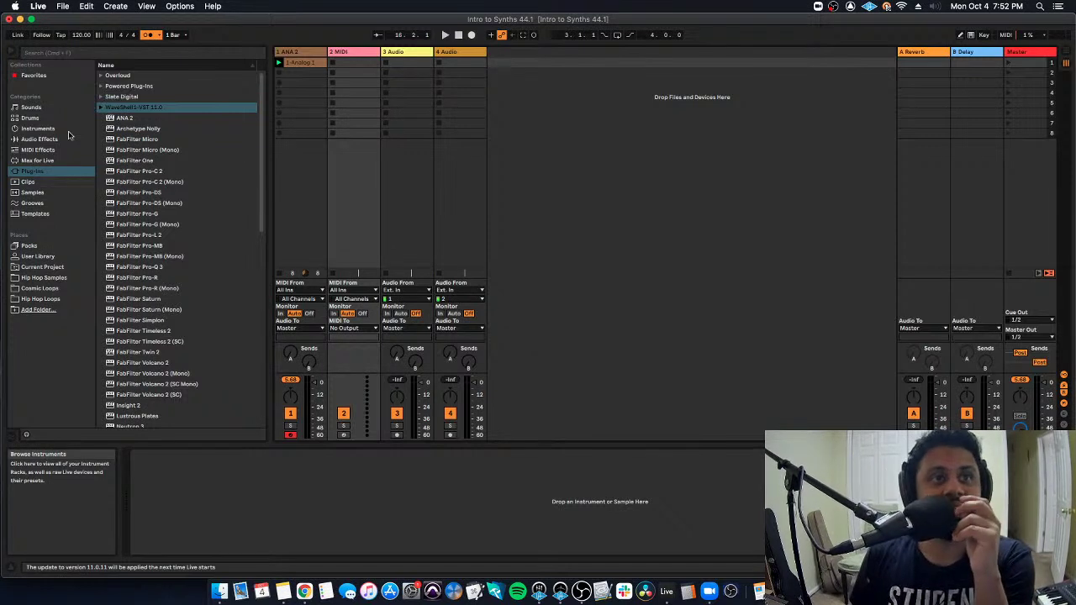
- Replace ANA 2 on the first track with a default Analog instrument
left_click(290, 52)
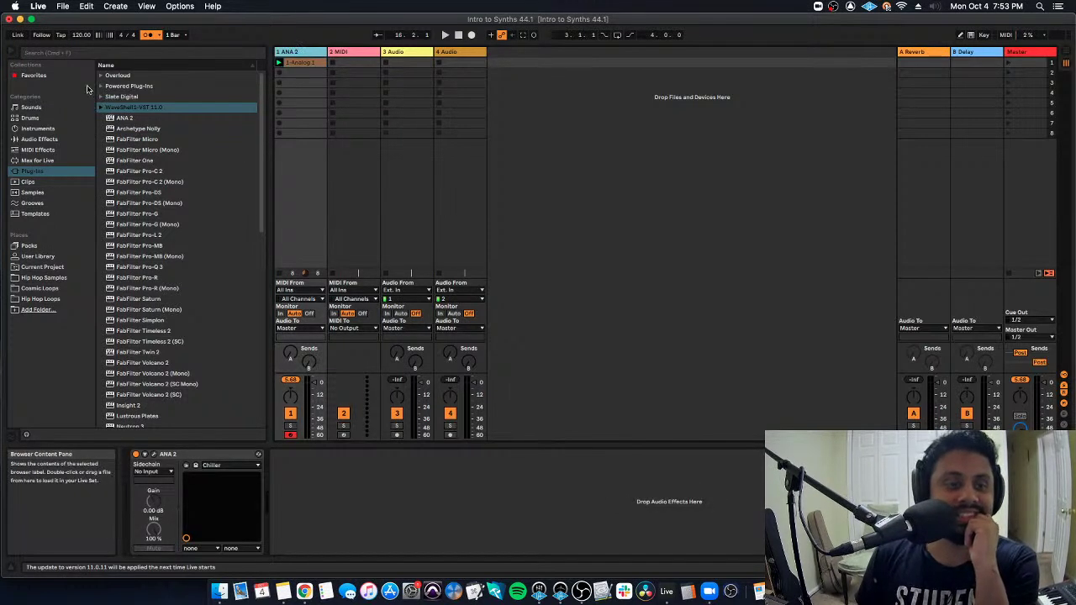
left_click(38, 129)
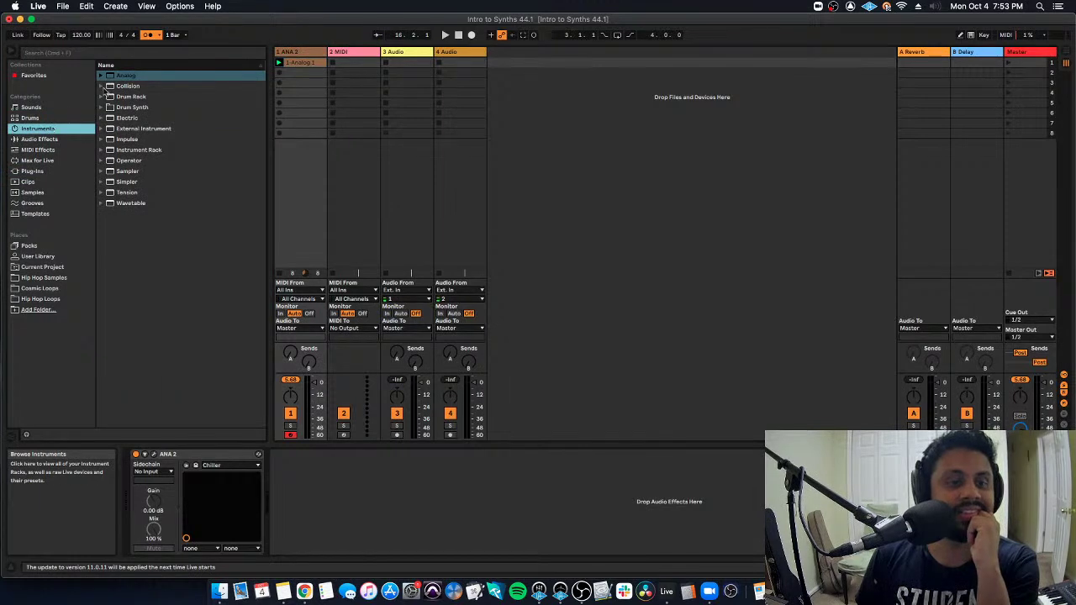
left_click(131, 77)
double_click(131, 79)
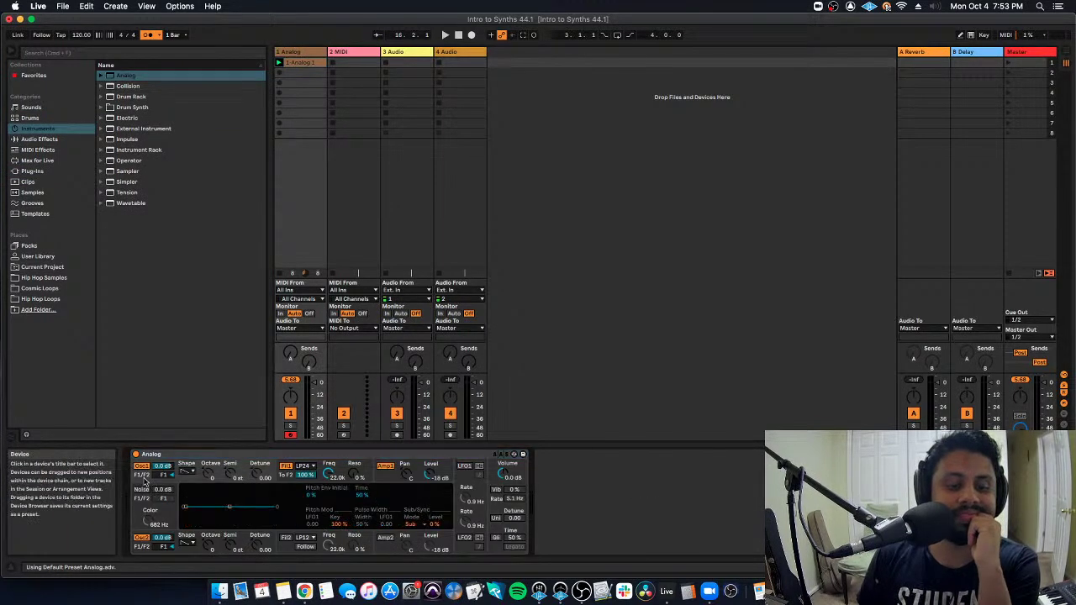